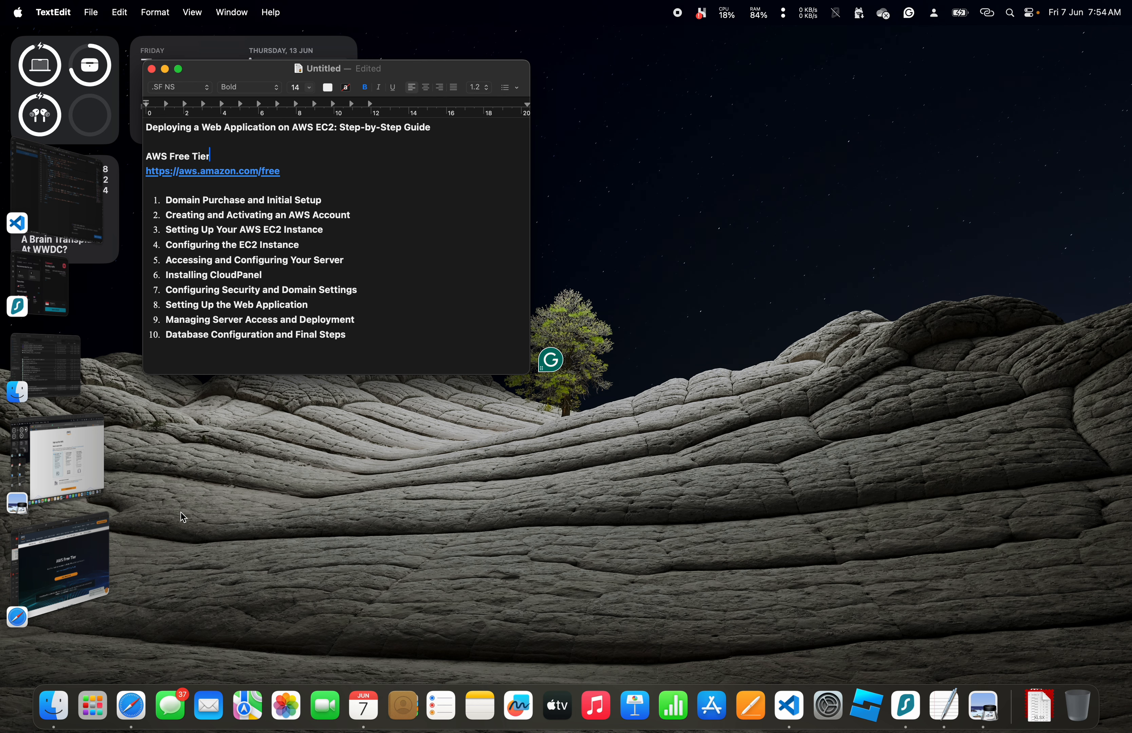
# Review the AWS Free Tier page in Safari and the saved AWS sign-up screenshots in Preview, and return to the guide in TextEdit.
pyautogui.click(88, 563)
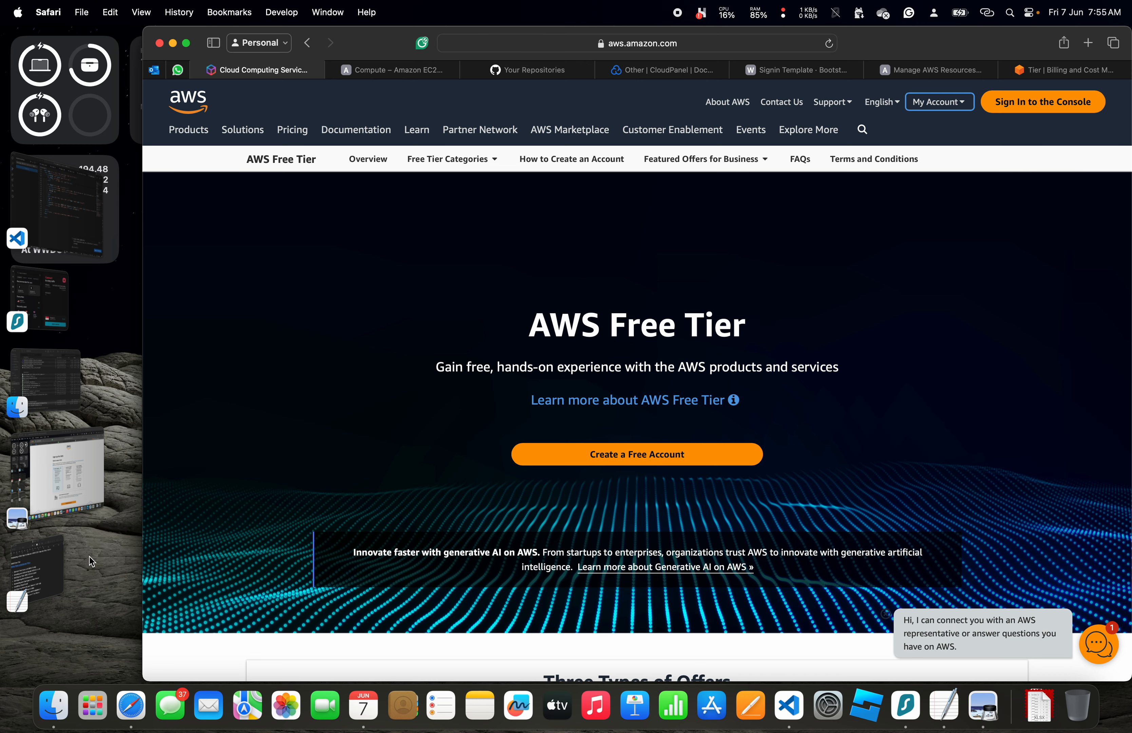
pyautogui.click(70, 469)
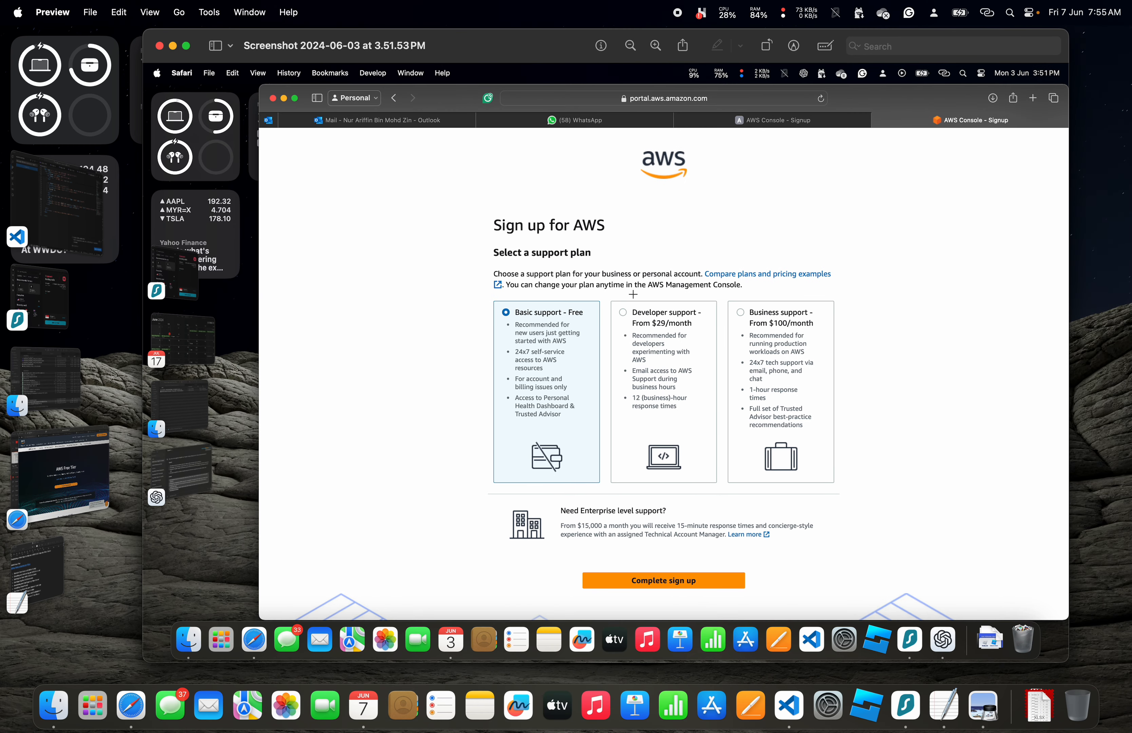
pyautogui.press('Right')
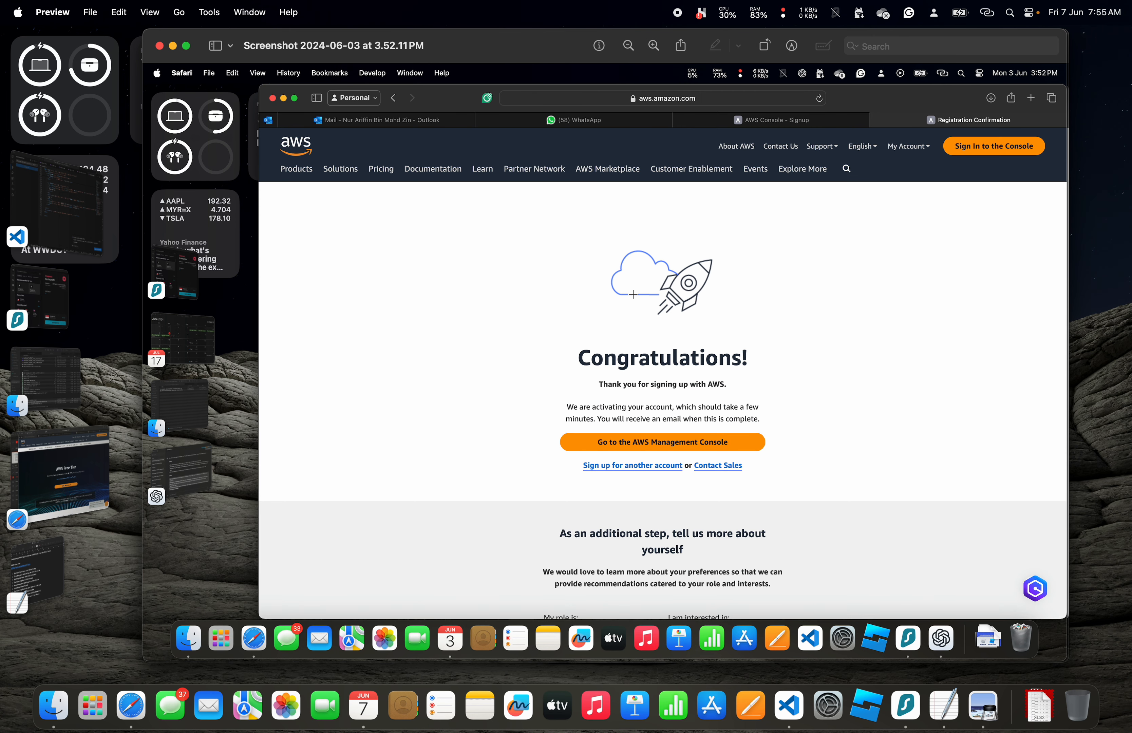
pyautogui.press('Left')
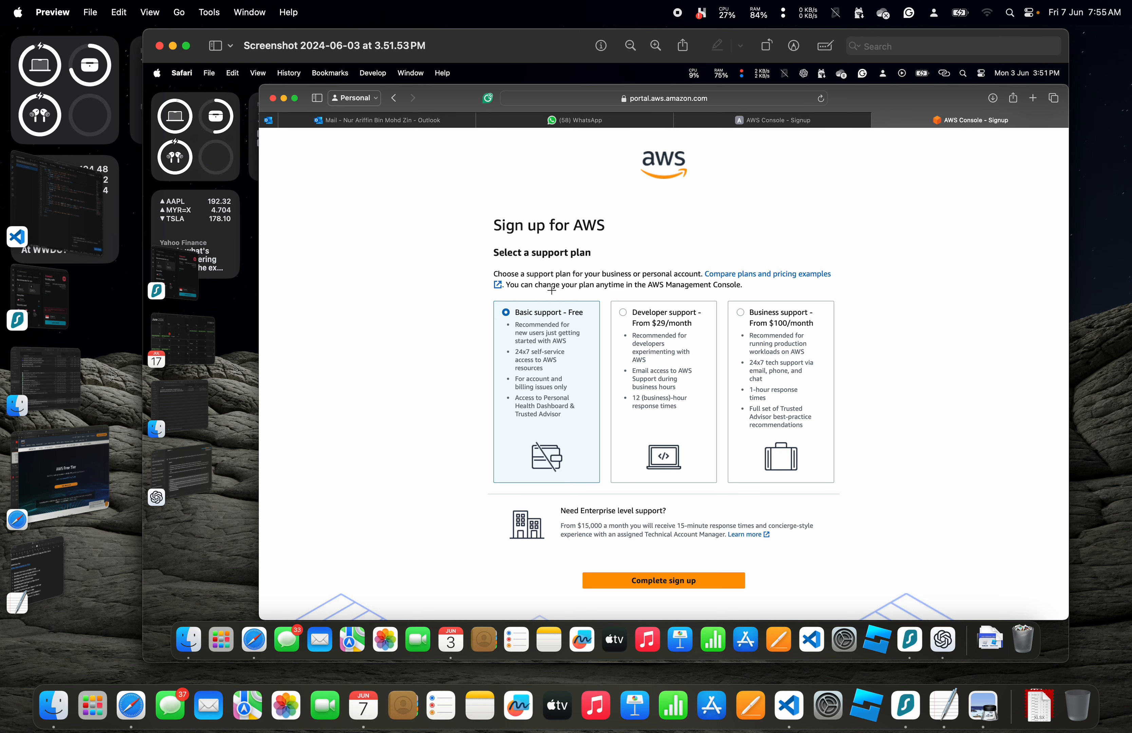
pyautogui.click(52, 586)
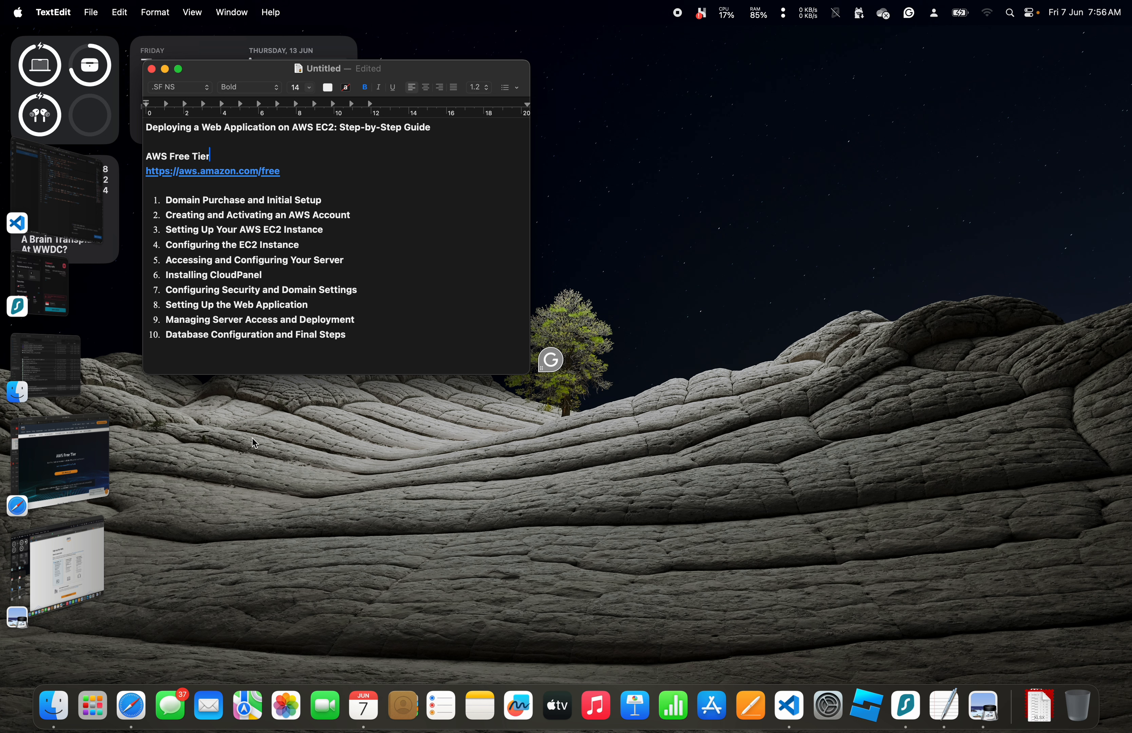
# Switch to Safari and open the godaddy.com/en-ph site in a new tab.
pyautogui.click(138, 700)
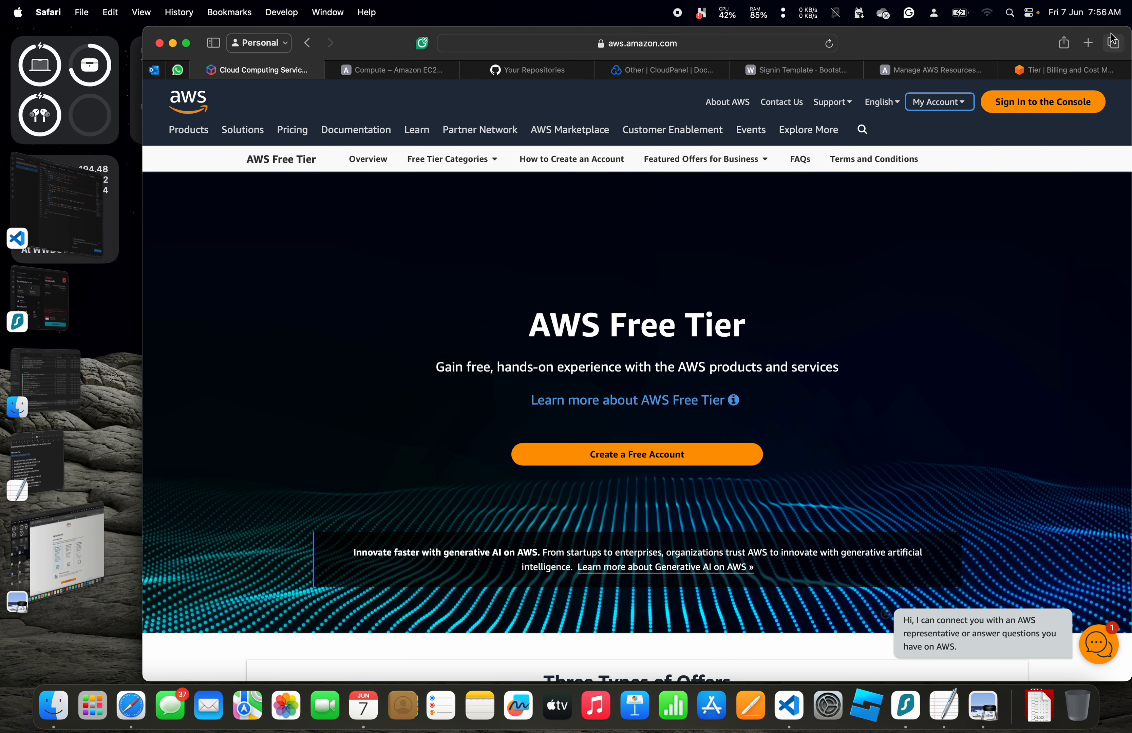
pyautogui.write('go')
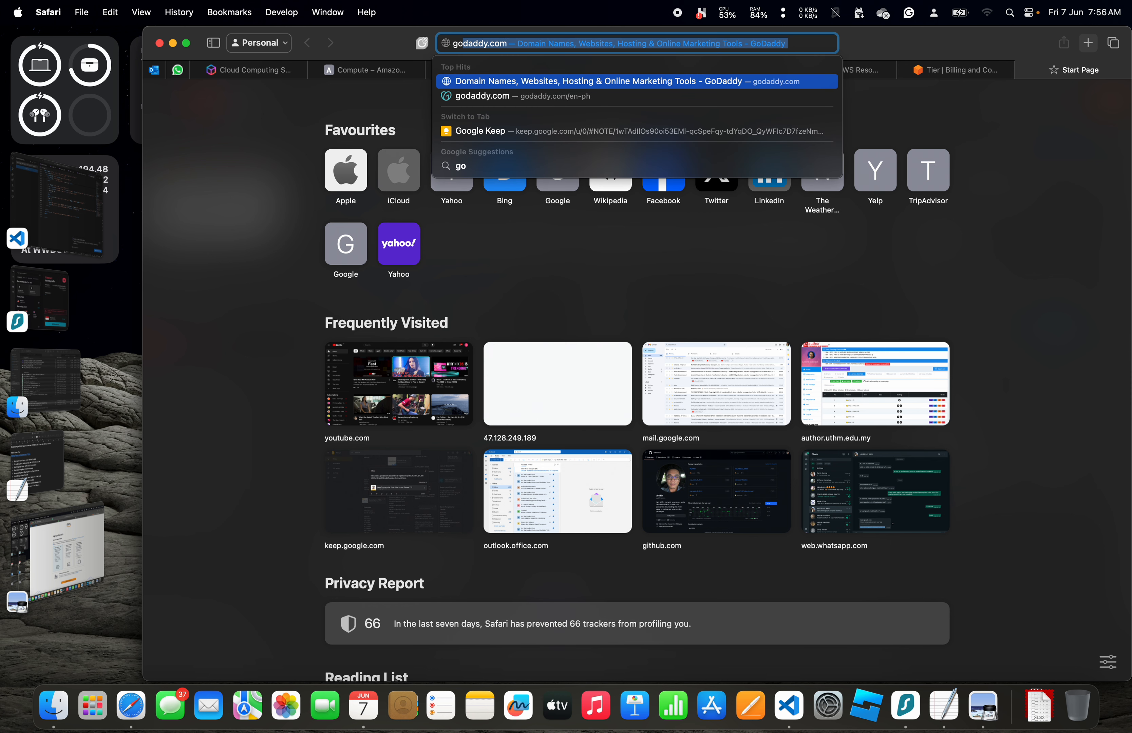
pyautogui.press('Down')
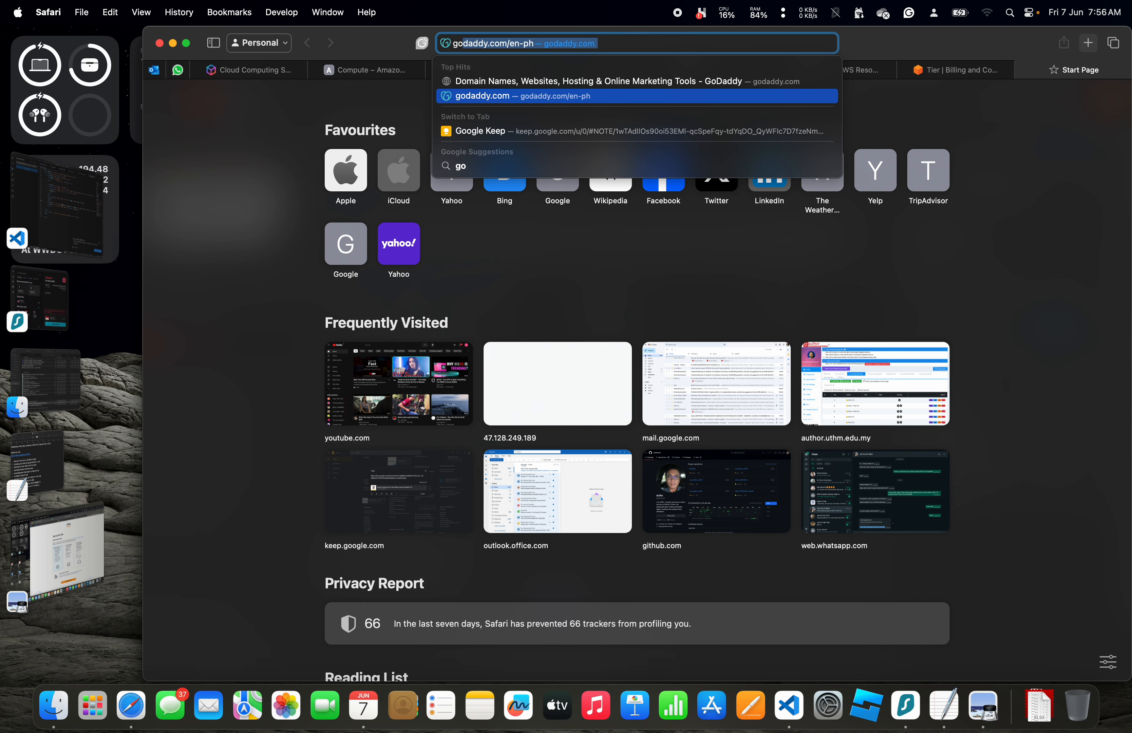
pyautogui.press('Return')
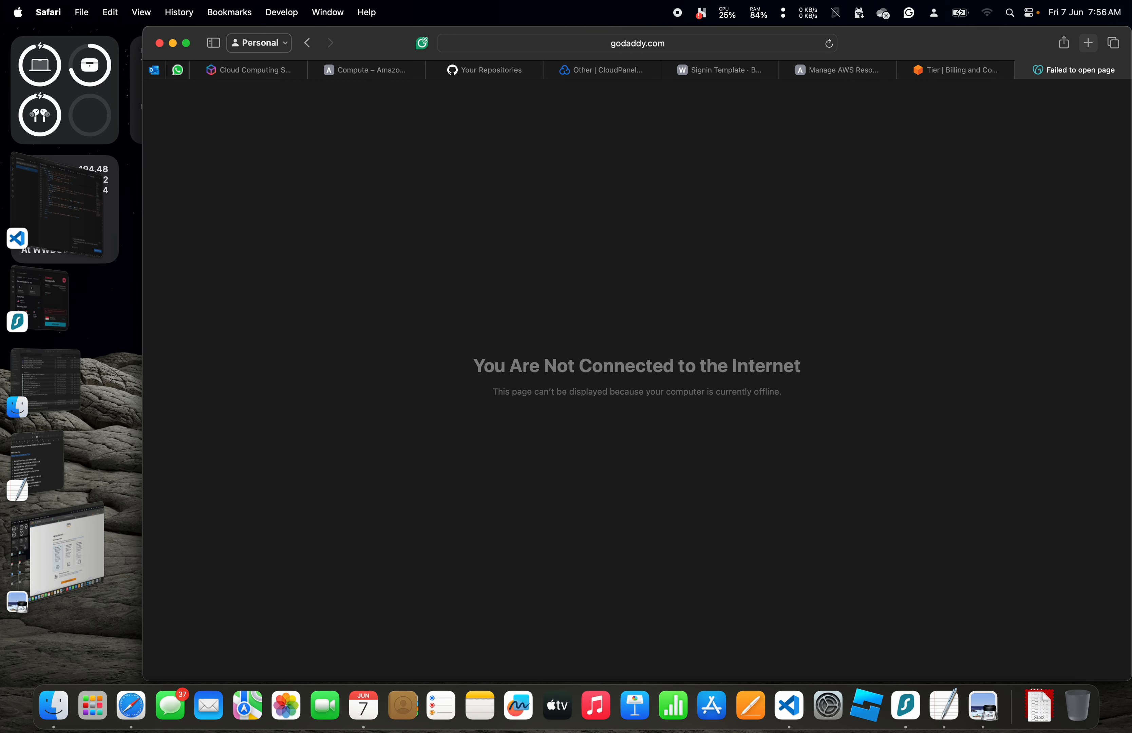
# Check the Wi-Fi connection to the personal hotspot and reload the GoDaddy page.
pyautogui.click(988, 11)
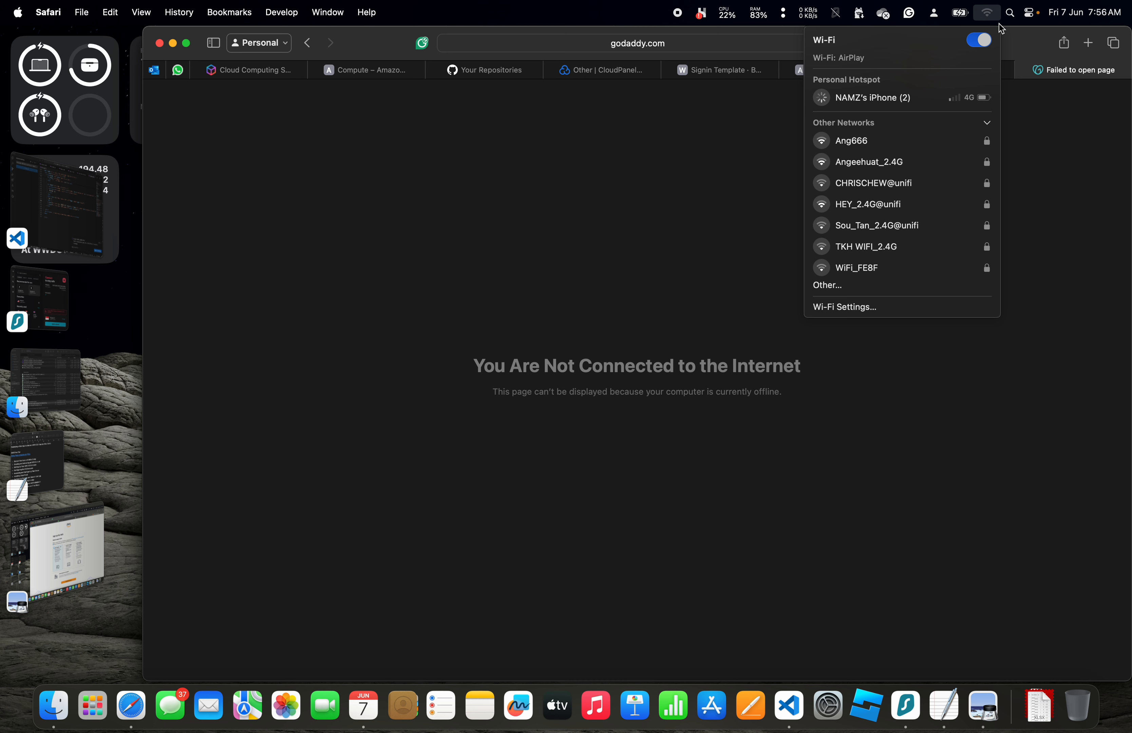
pyautogui.click(689, 175)
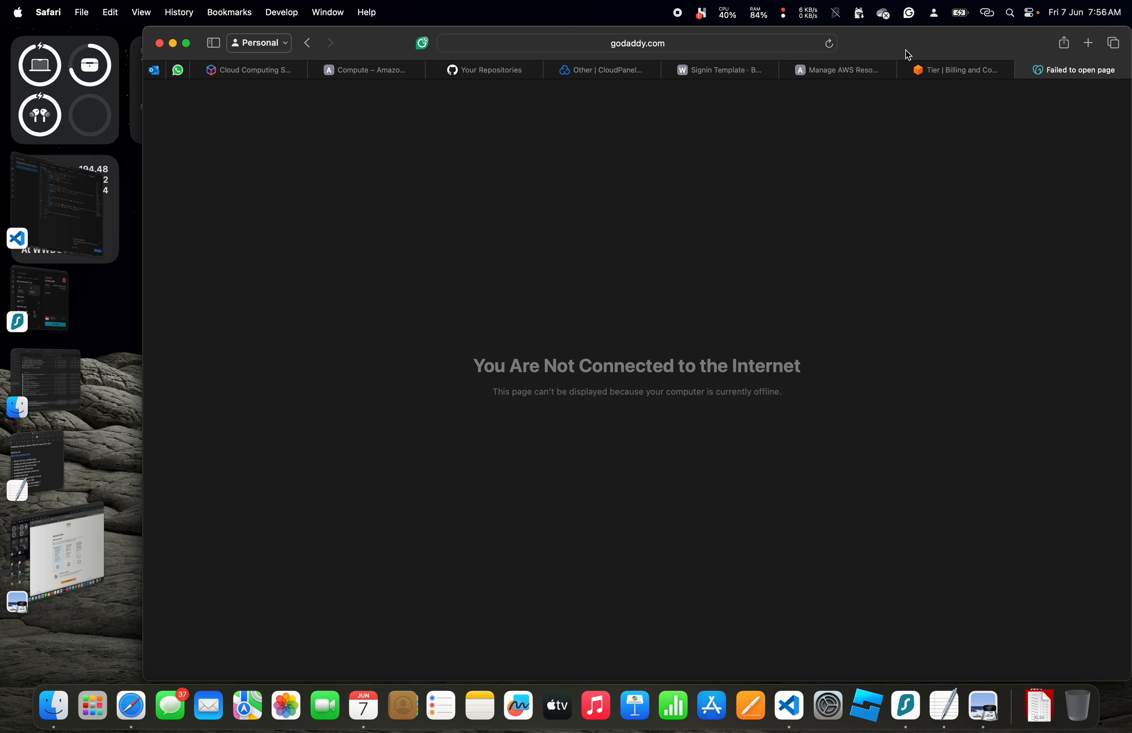
pyautogui.click(830, 43)
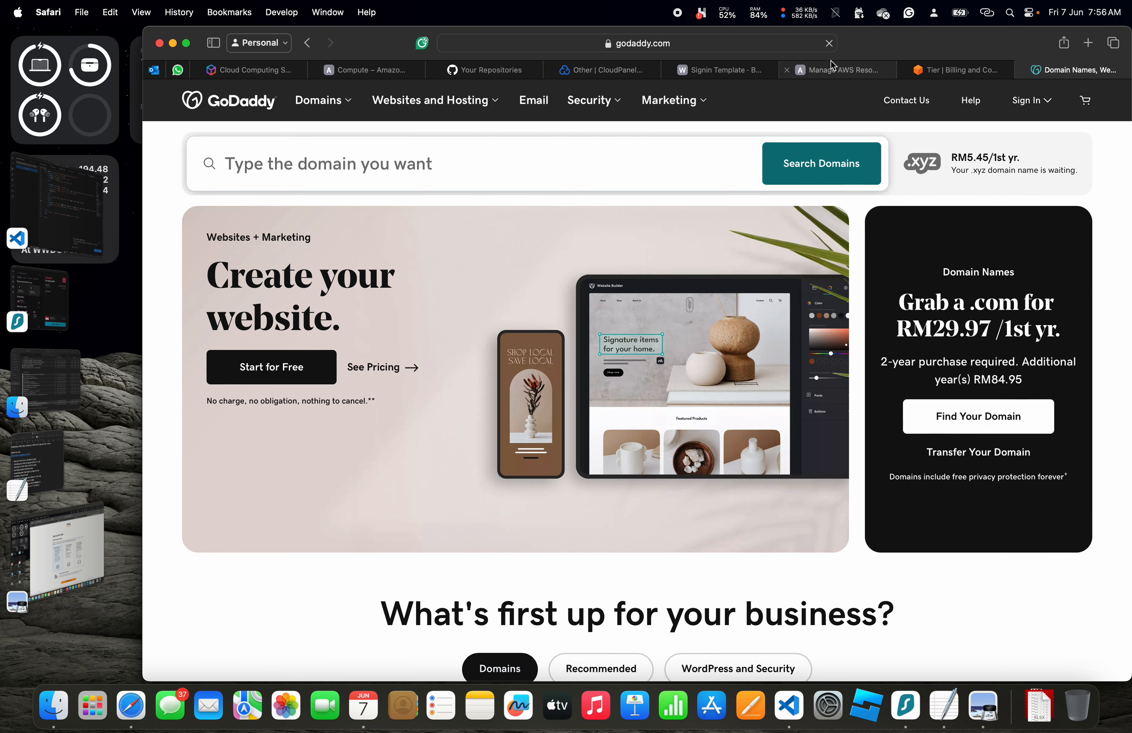
# Search GoDaddy for the desired personal domain name without an extension.
pyautogui.moveTo(831, 61)
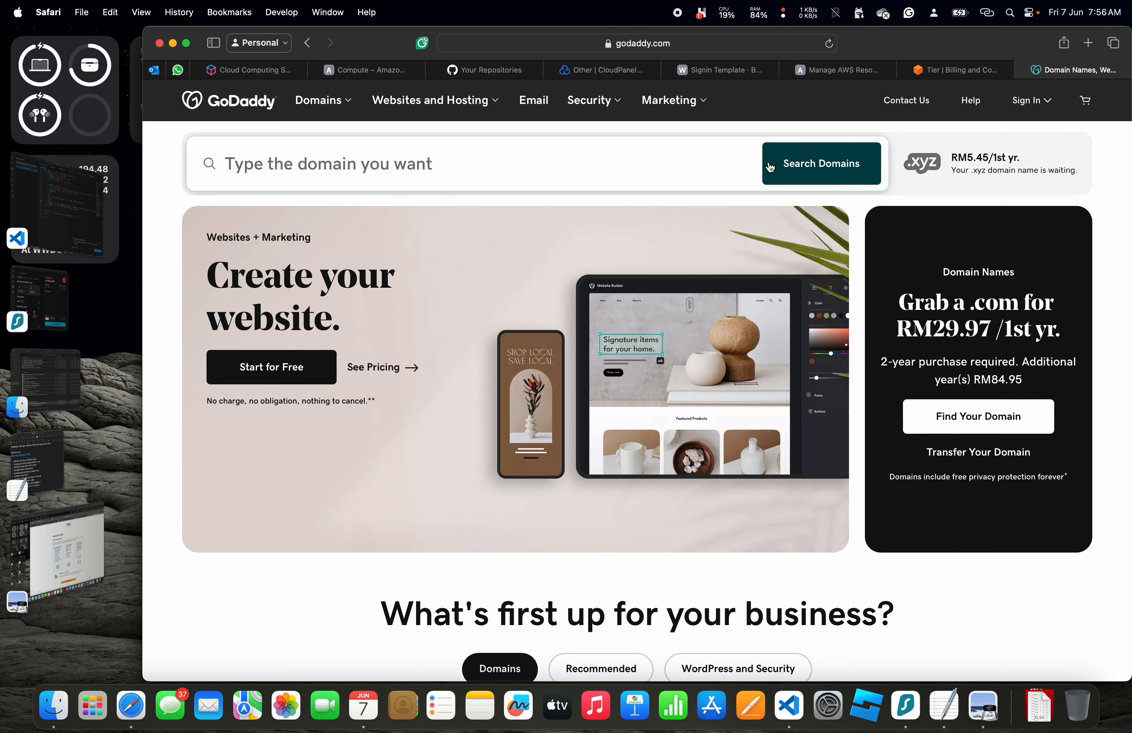
pyautogui.click(663, 161)
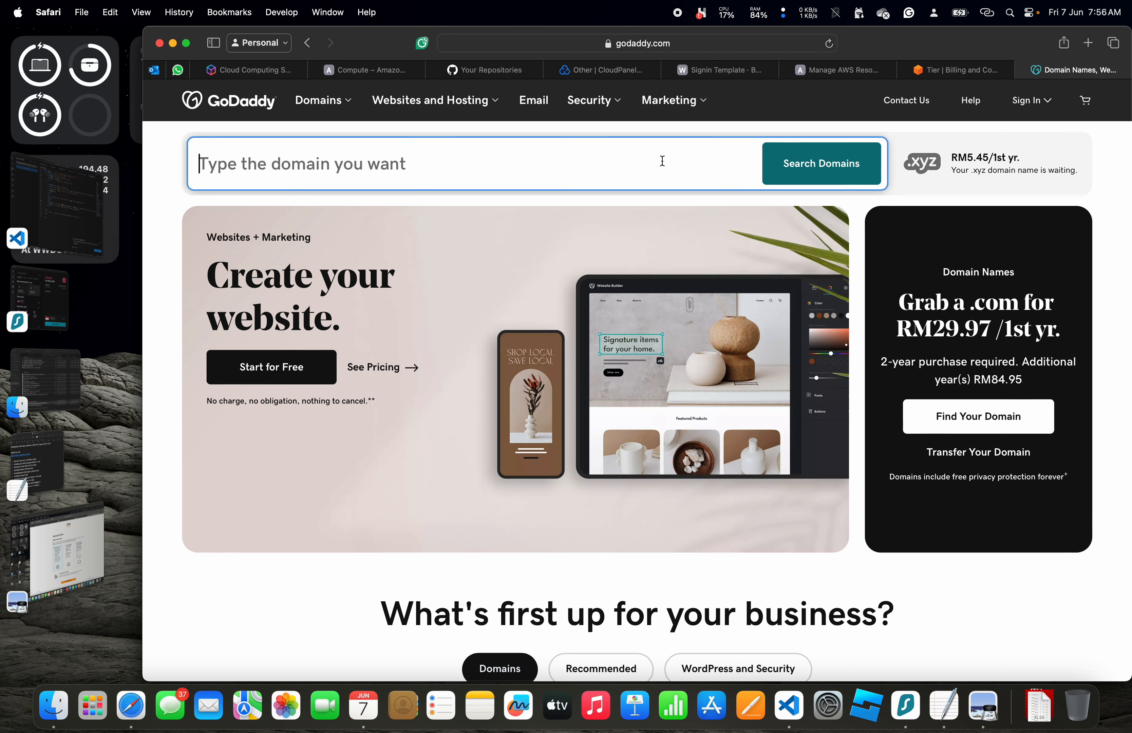
pyautogui.write('ariffinmzin')
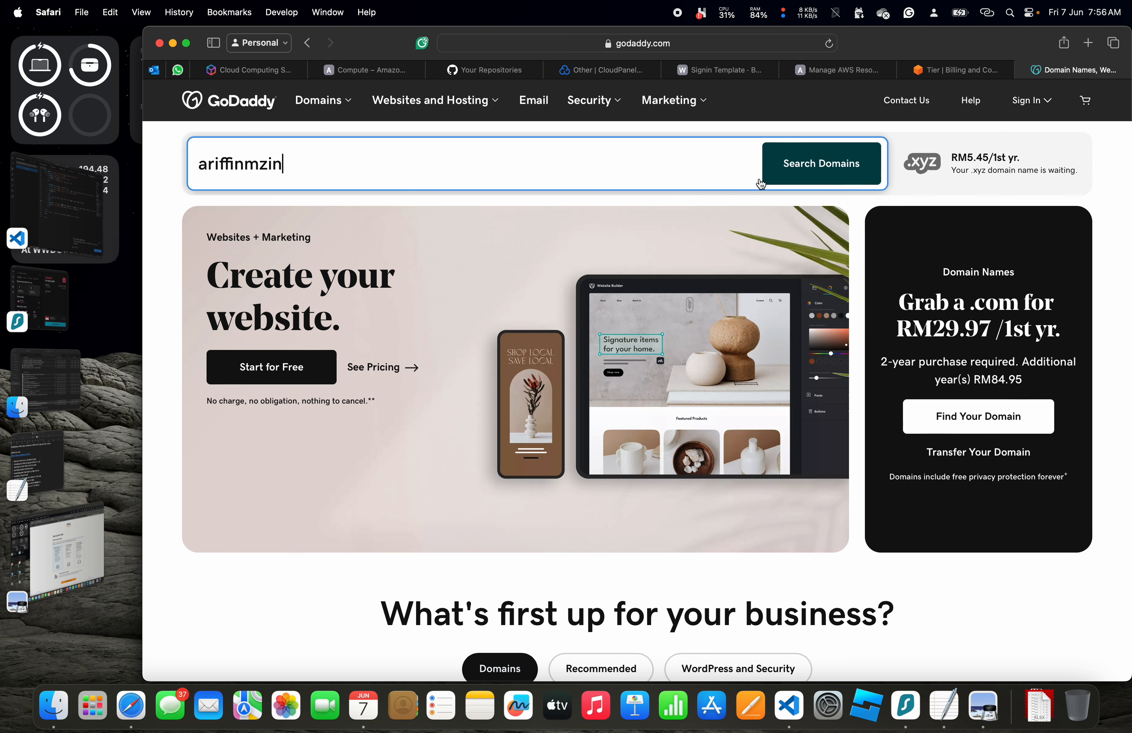
pyautogui.click(811, 169)
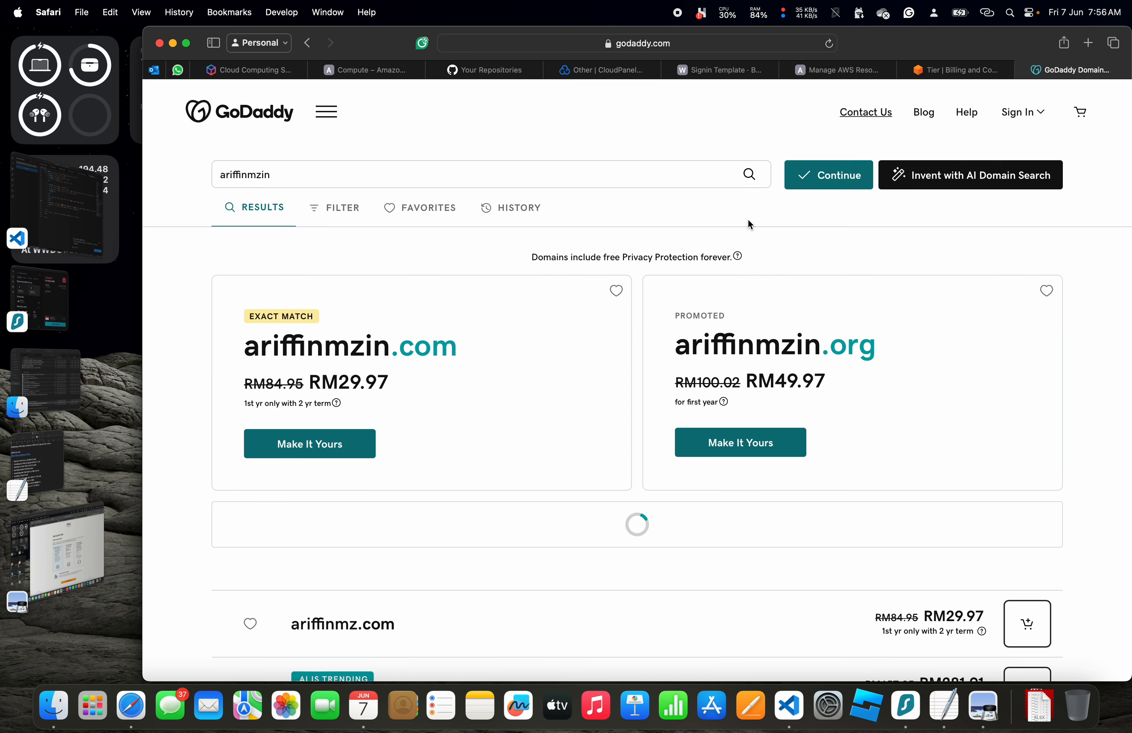
# Examine the domain search results, comparing the available extensions and their prices, and return to the exact match.
pyautogui.scroll(-3, 567, 397)
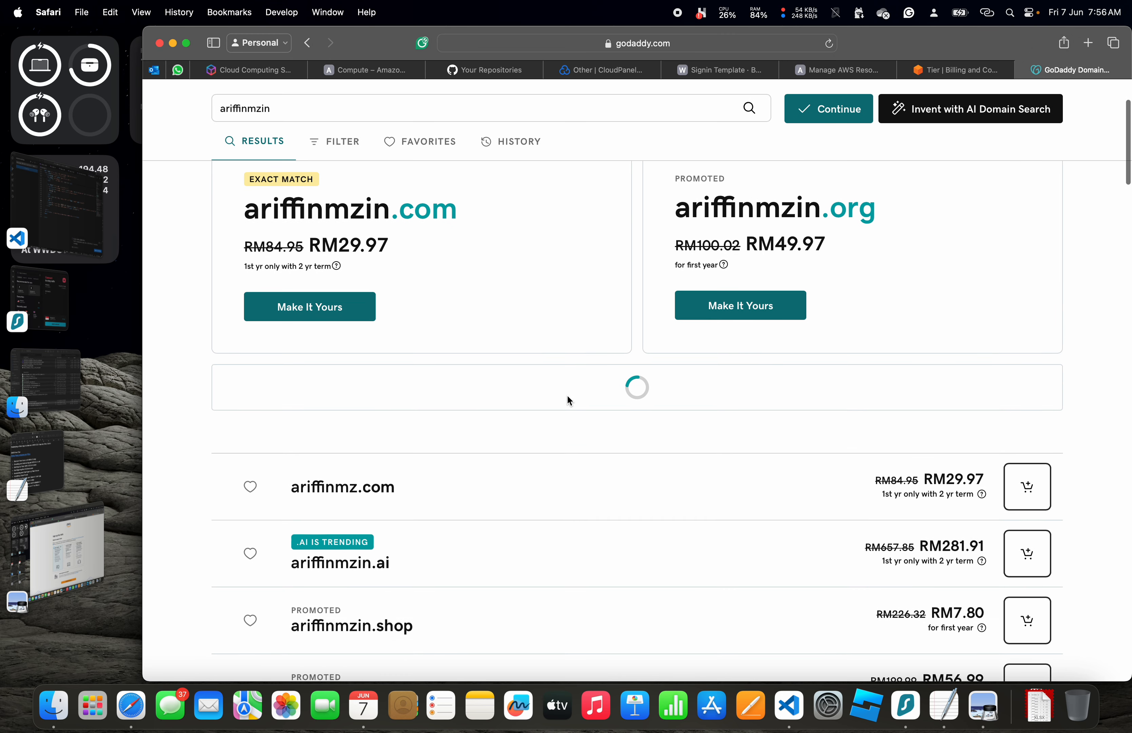
pyautogui.scroll(-2, 568, 394)
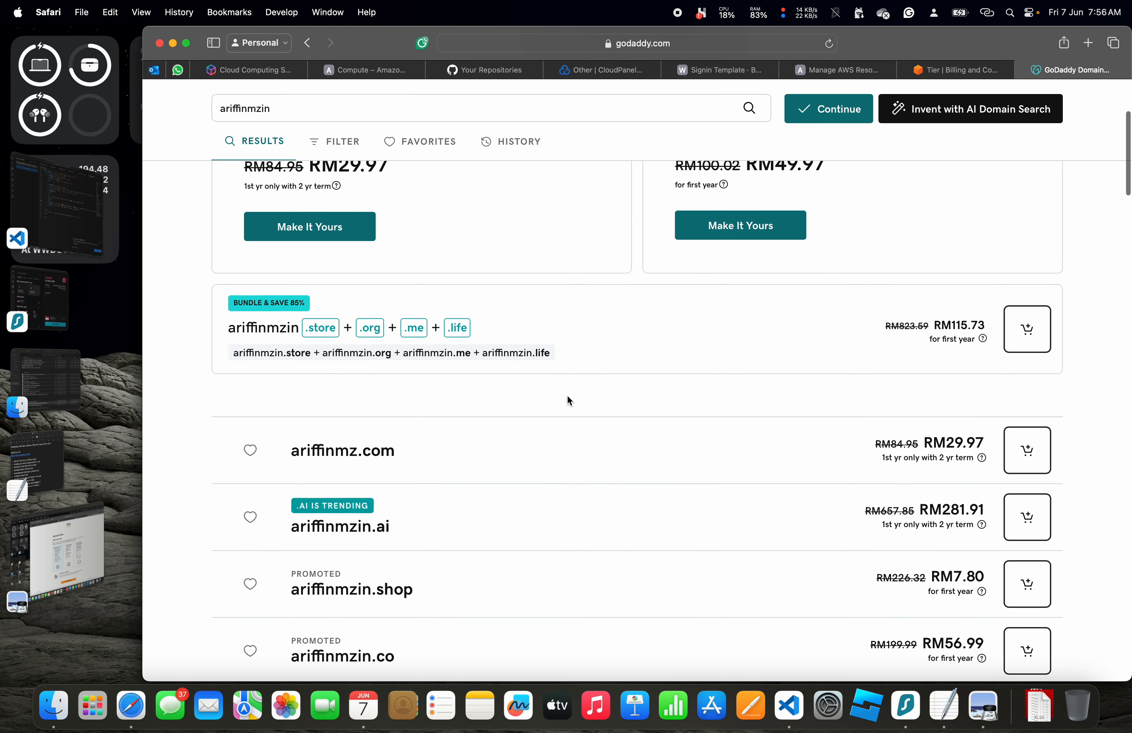
pyautogui.scroll(-1, 568, 398)
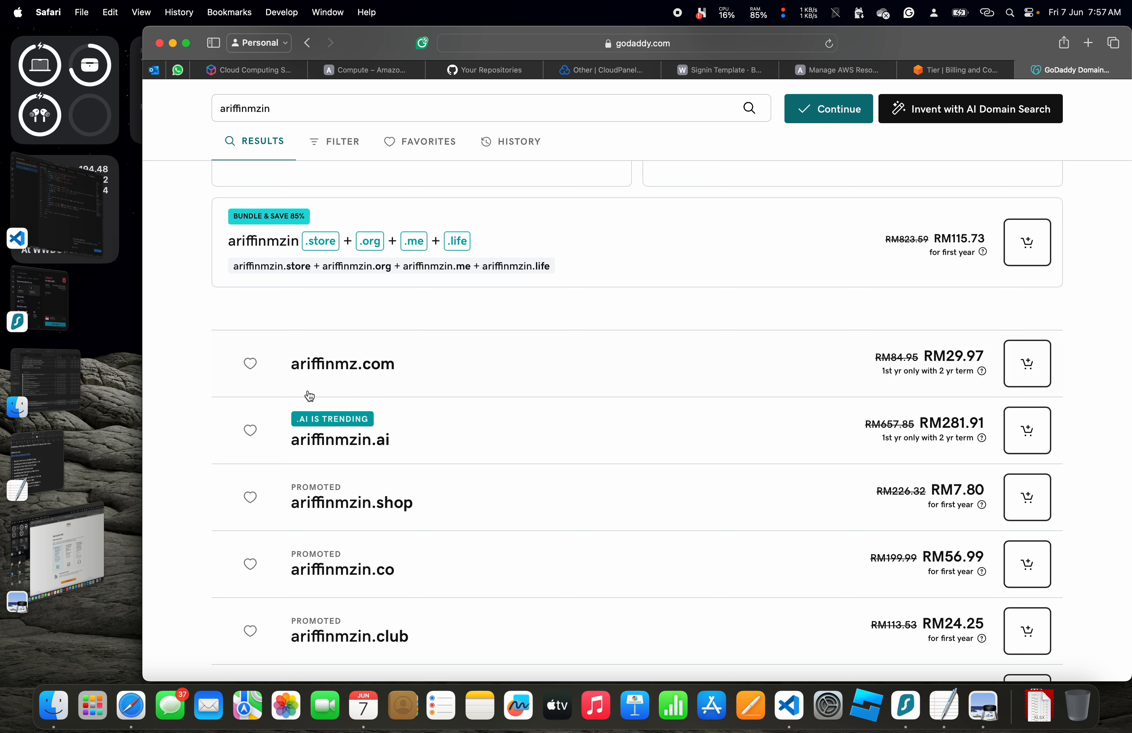
pyautogui.scroll(-6, 442, 474)
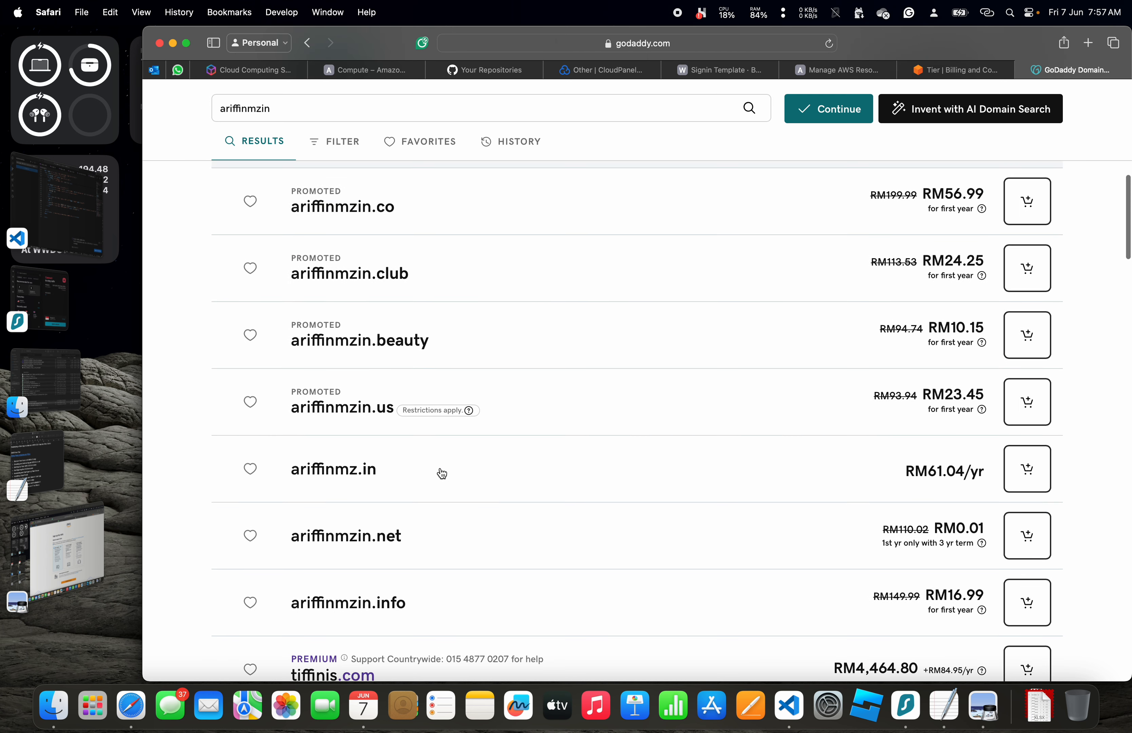
pyautogui.scroll(-3, 442, 473)
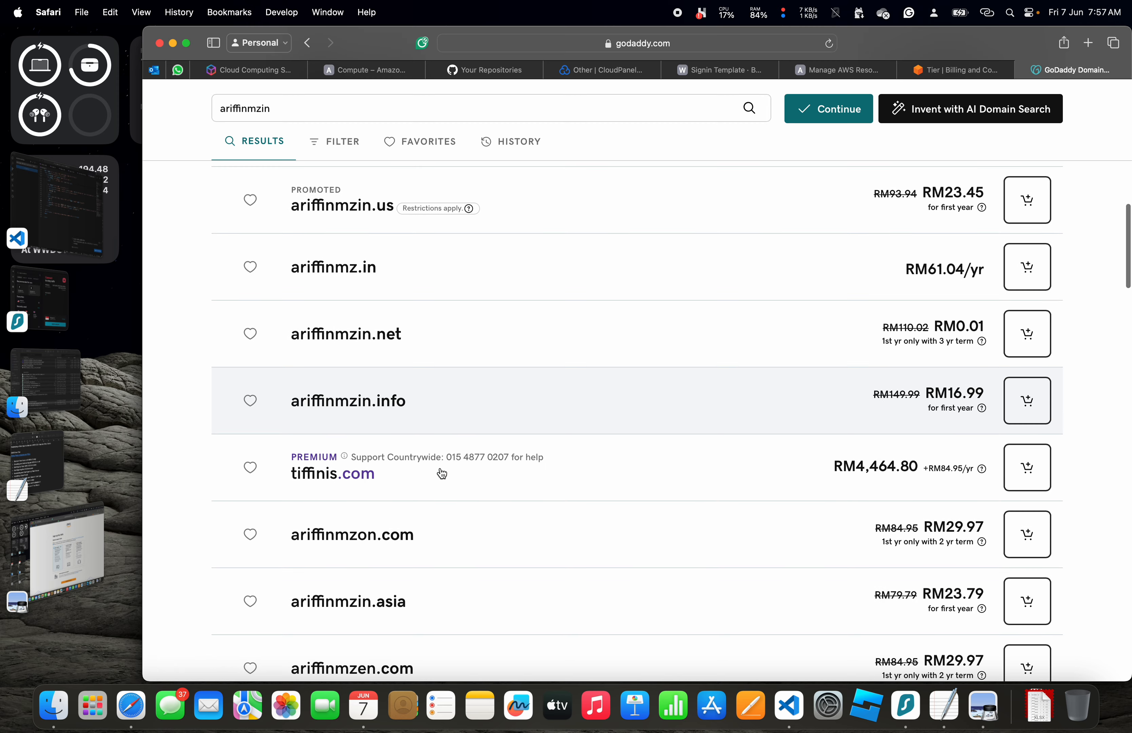
pyautogui.scroll(8, 442, 473)
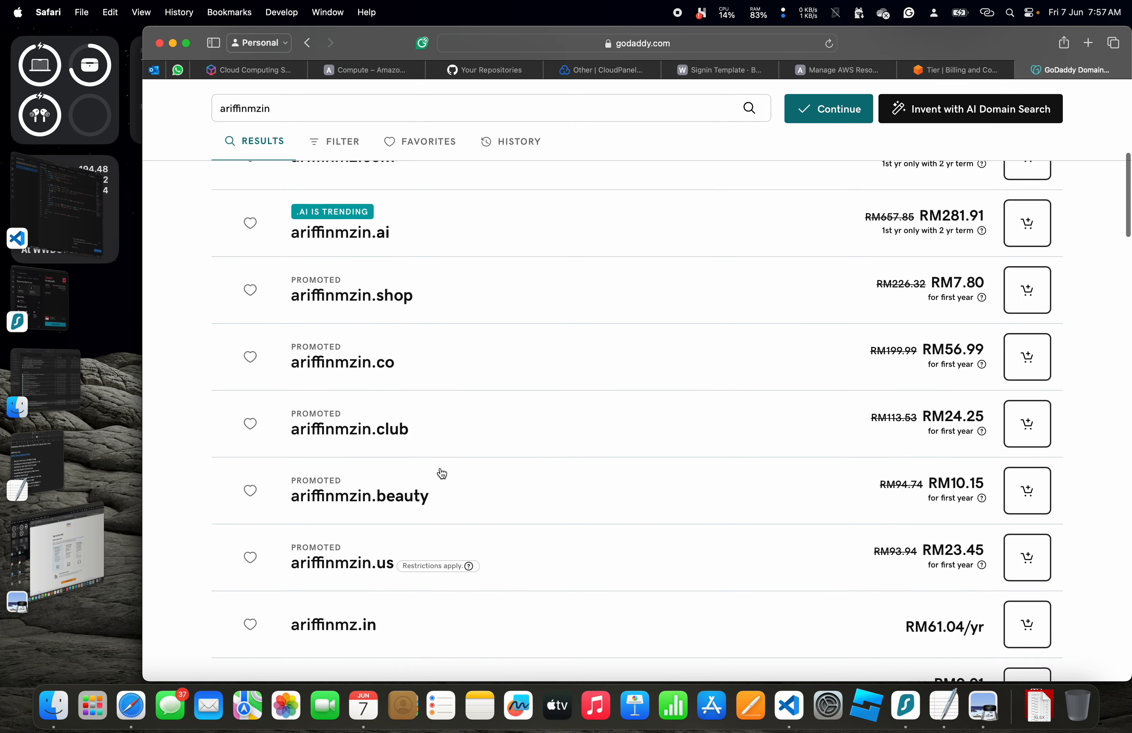
pyautogui.scroll(-10, 442, 473)
pyautogui.scroll(-15, 442, 473)
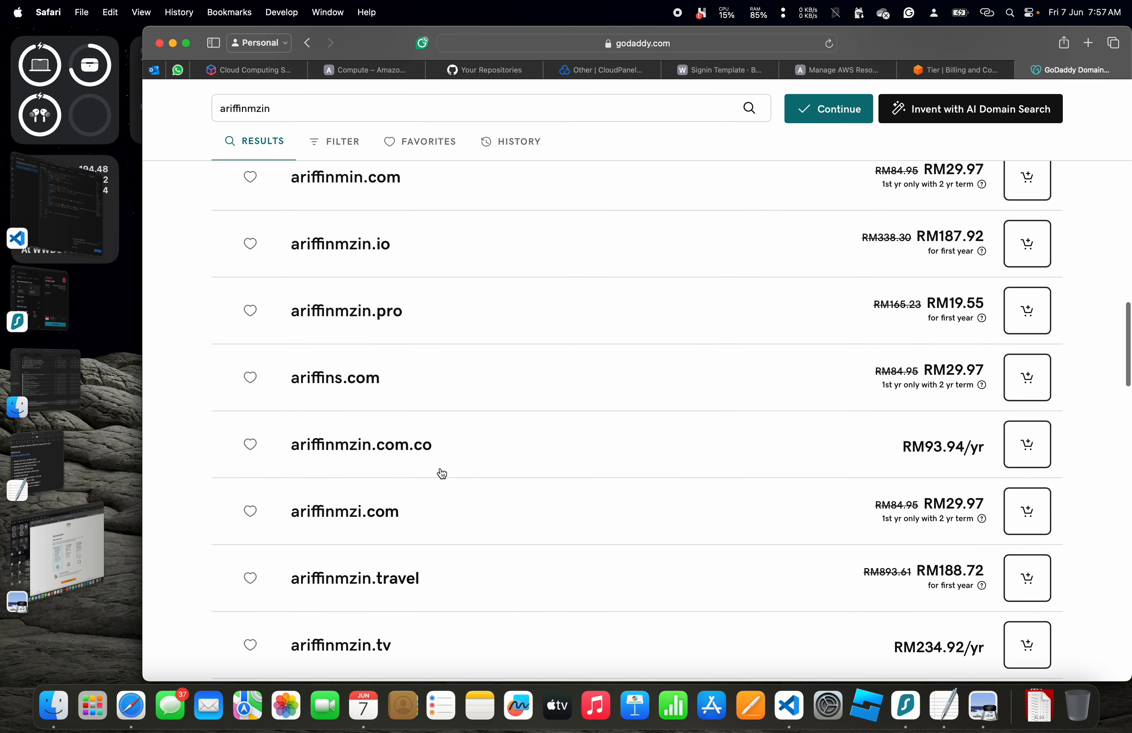
pyautogui.scroll(-12, 442, 473)
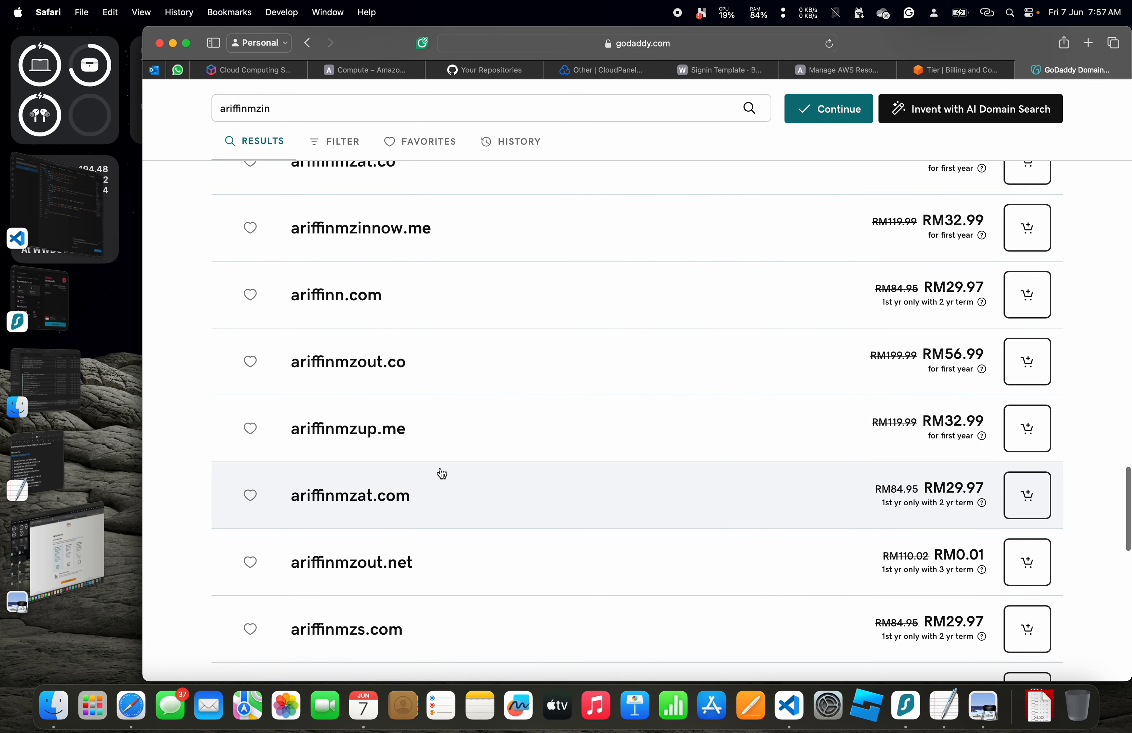
pyautogui.scroll(-1, 442, 473)
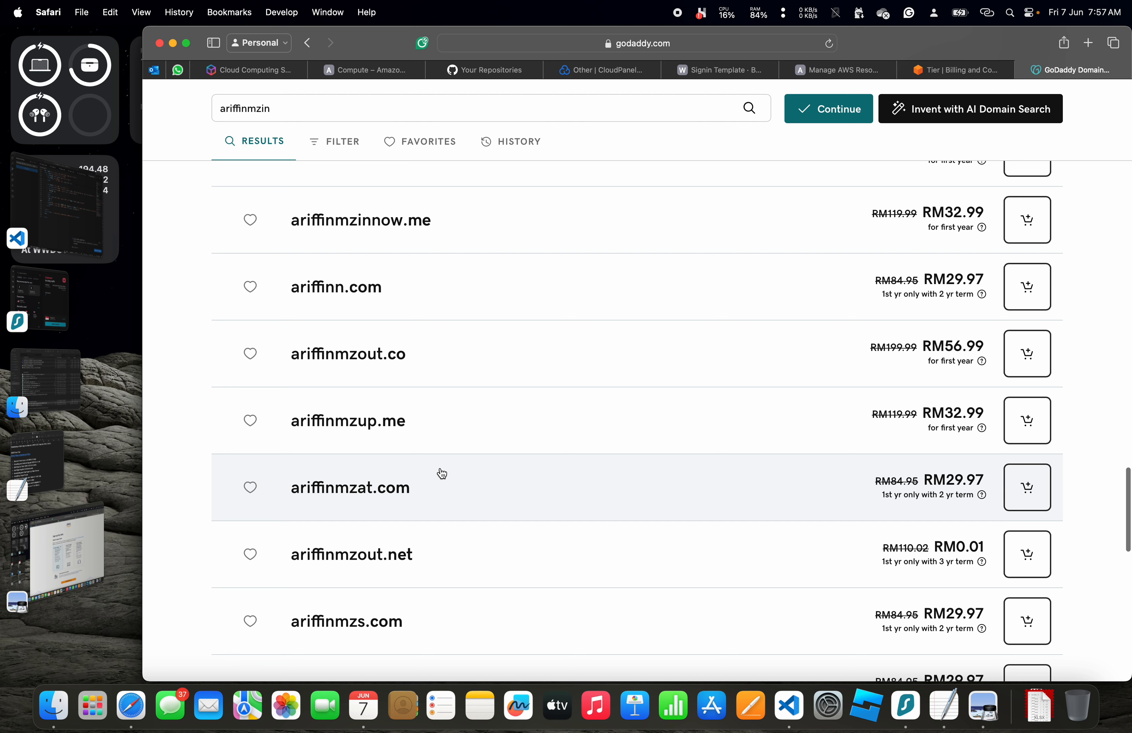
pyautogui.scroll(15, 442, 473)
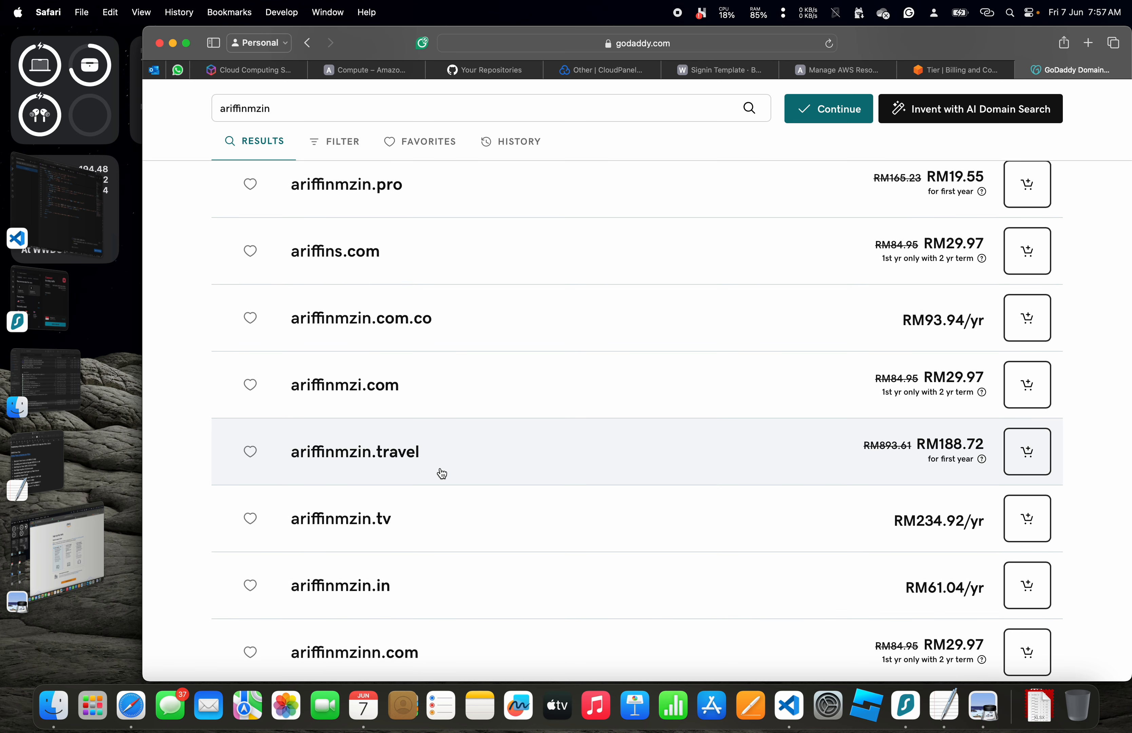
pyautogui.scroll(12, 442, 473)
pyautogui.scroll(10, 442, 474)
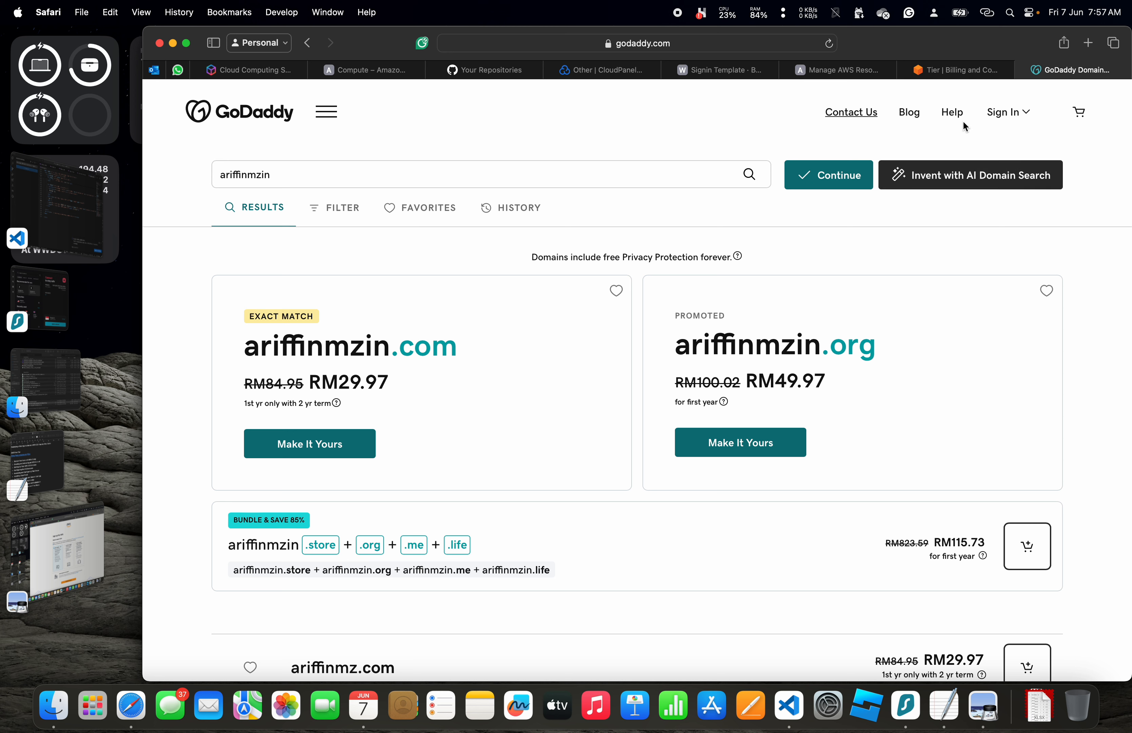
# Sign in to GoDaddy with the first listed Google account.
pyautogui.click(1024, 114)
pyautogui.click(880, 250)
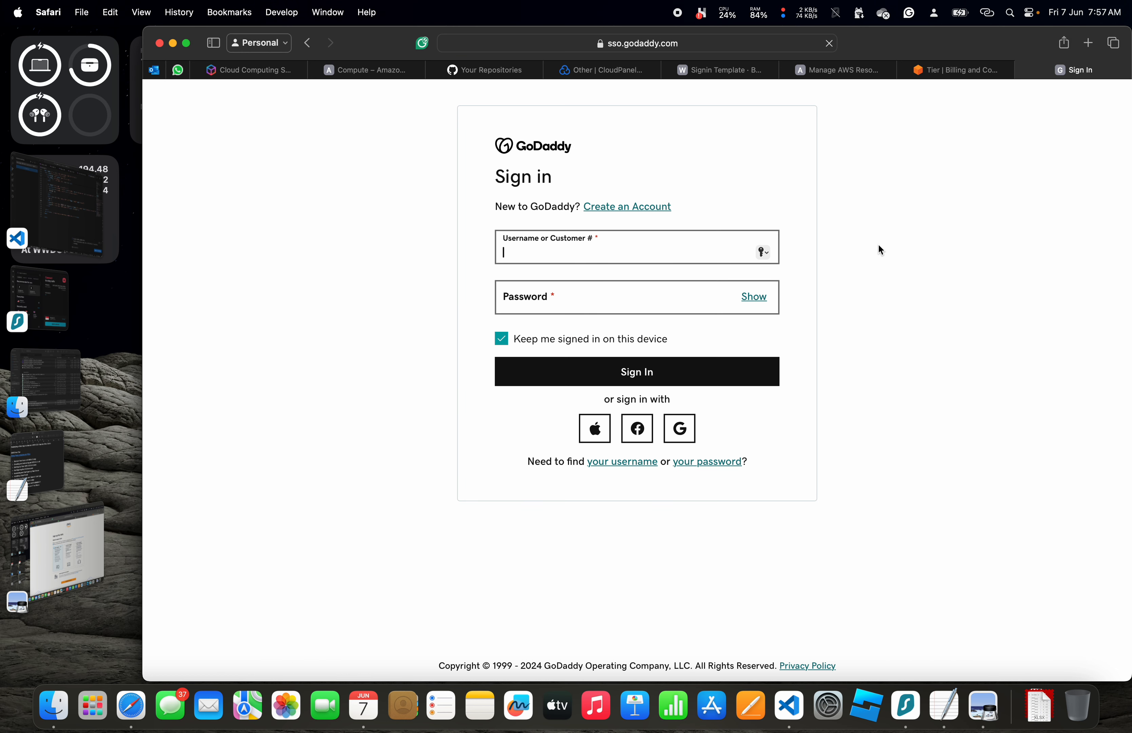
pyautogui.click(679, 439)
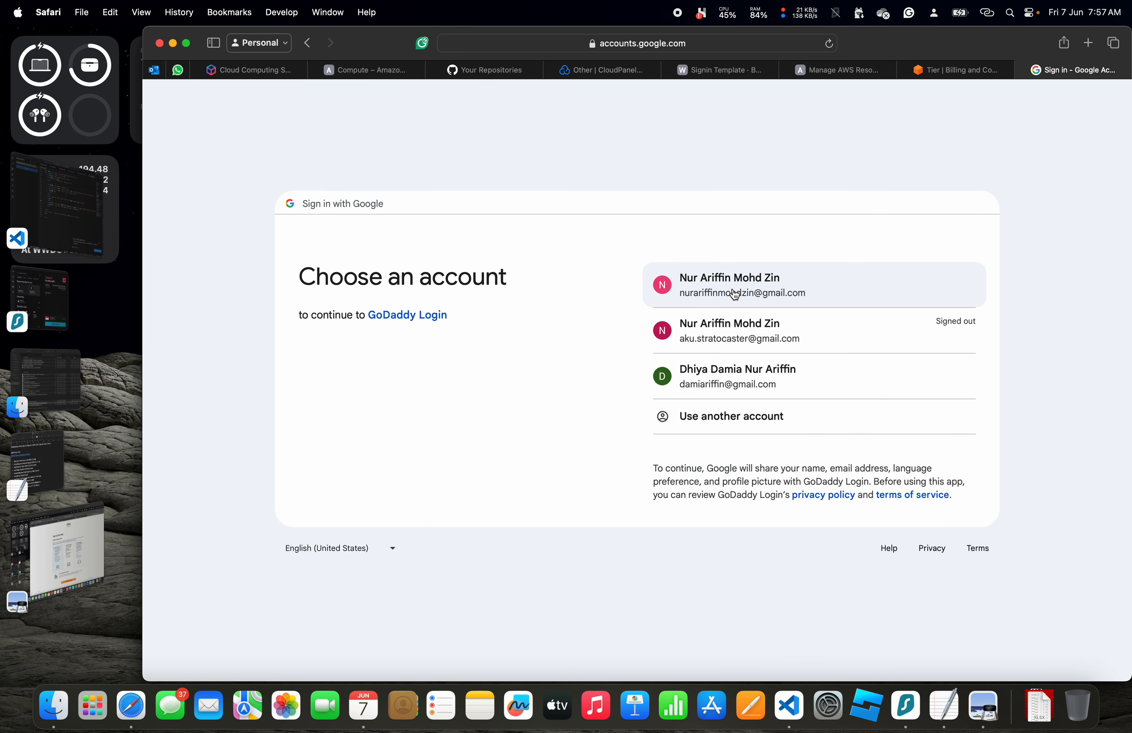
pyautogui.click(735, 291)
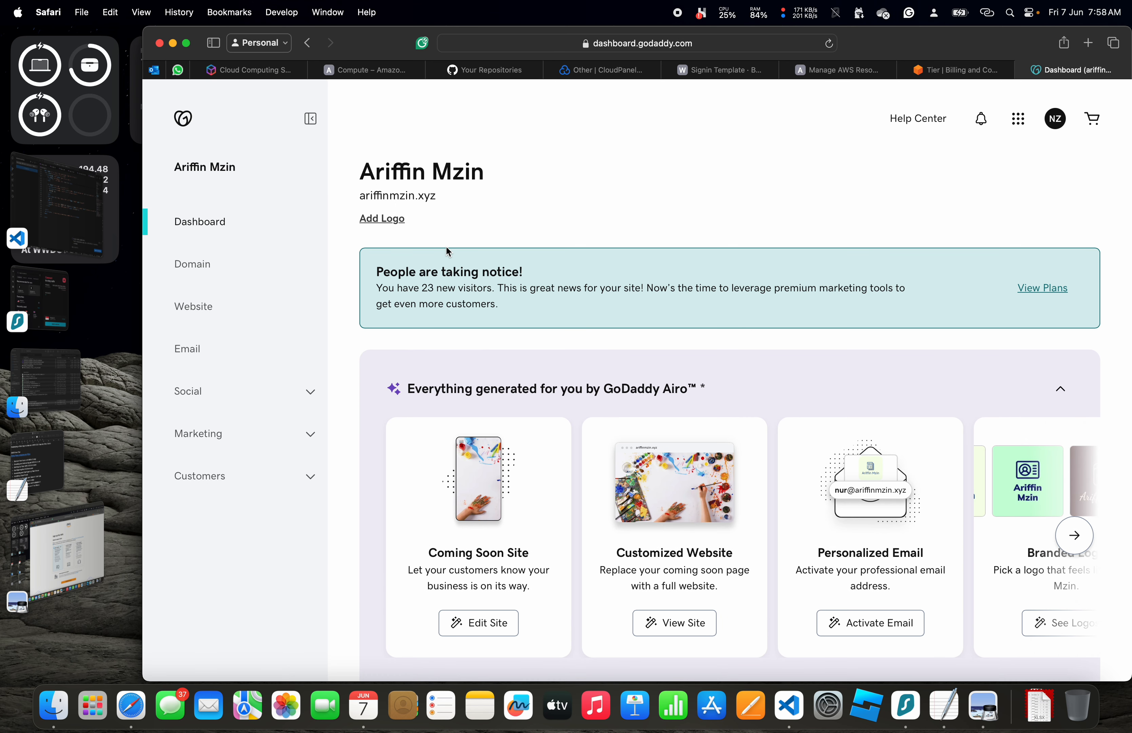
# Review the GoDaddy dashboard and open the DNS records of the owned .xyz domain.
pyautogui.scroll(-8, 448, 251)
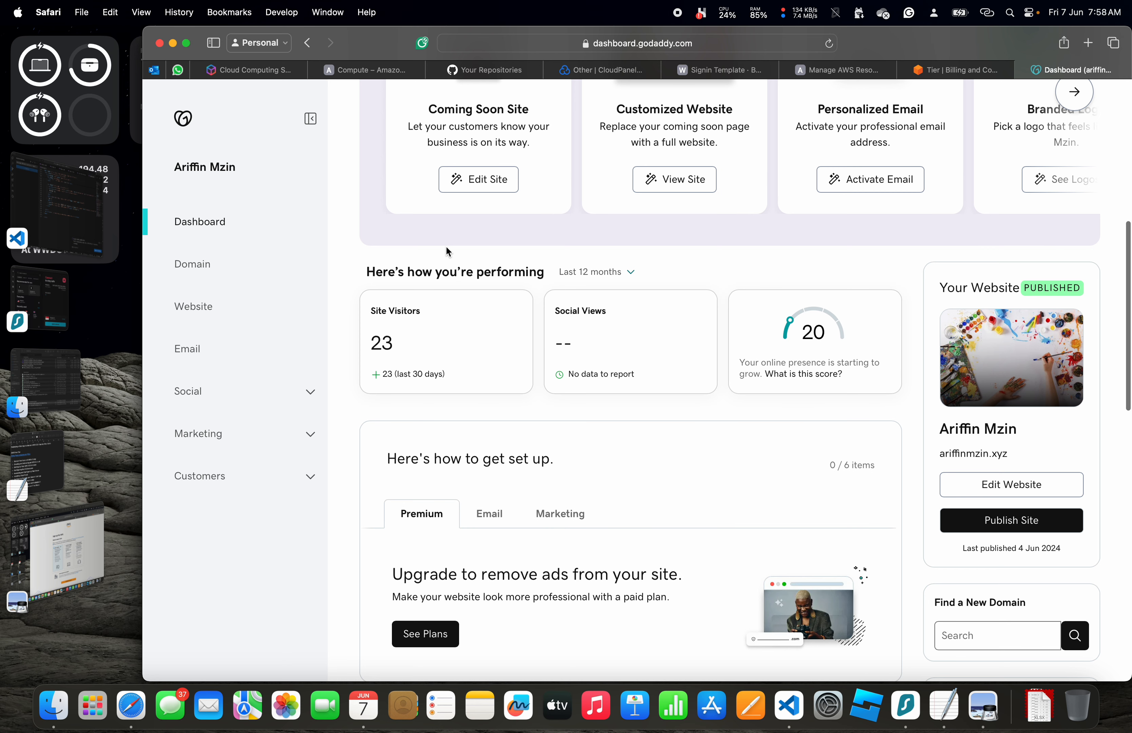
pyautogui.scroll(-6, 447, 251)
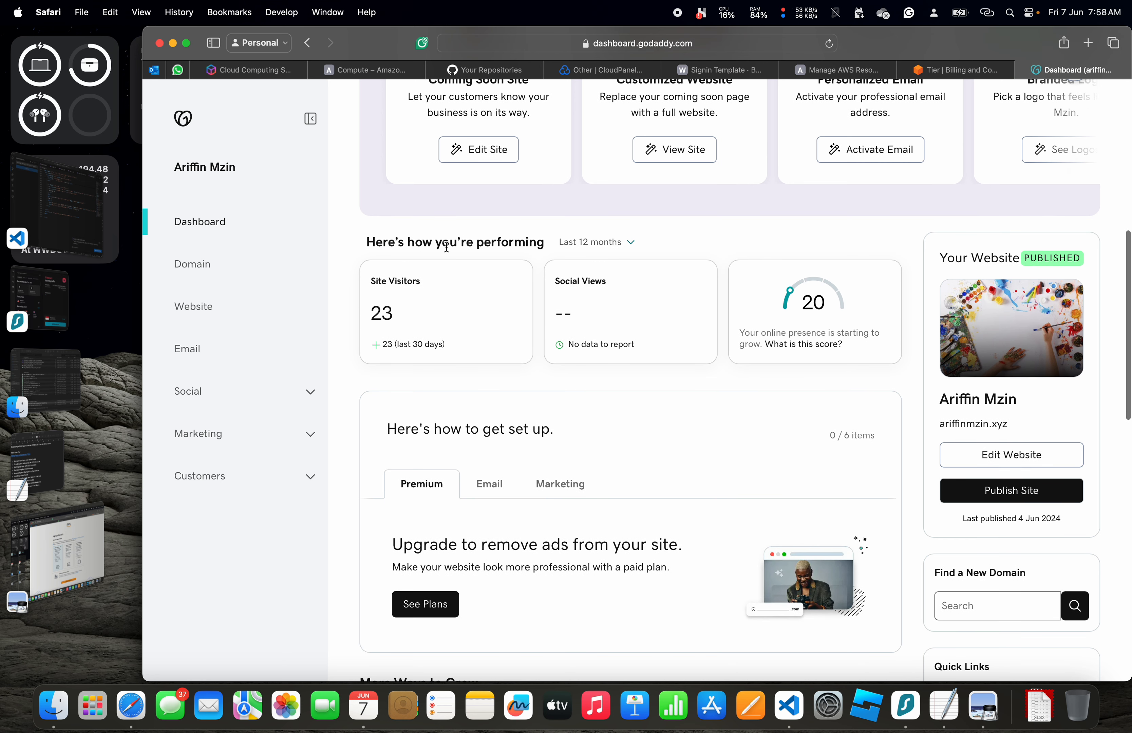
pyautogui.scroll(14, 447, 251)
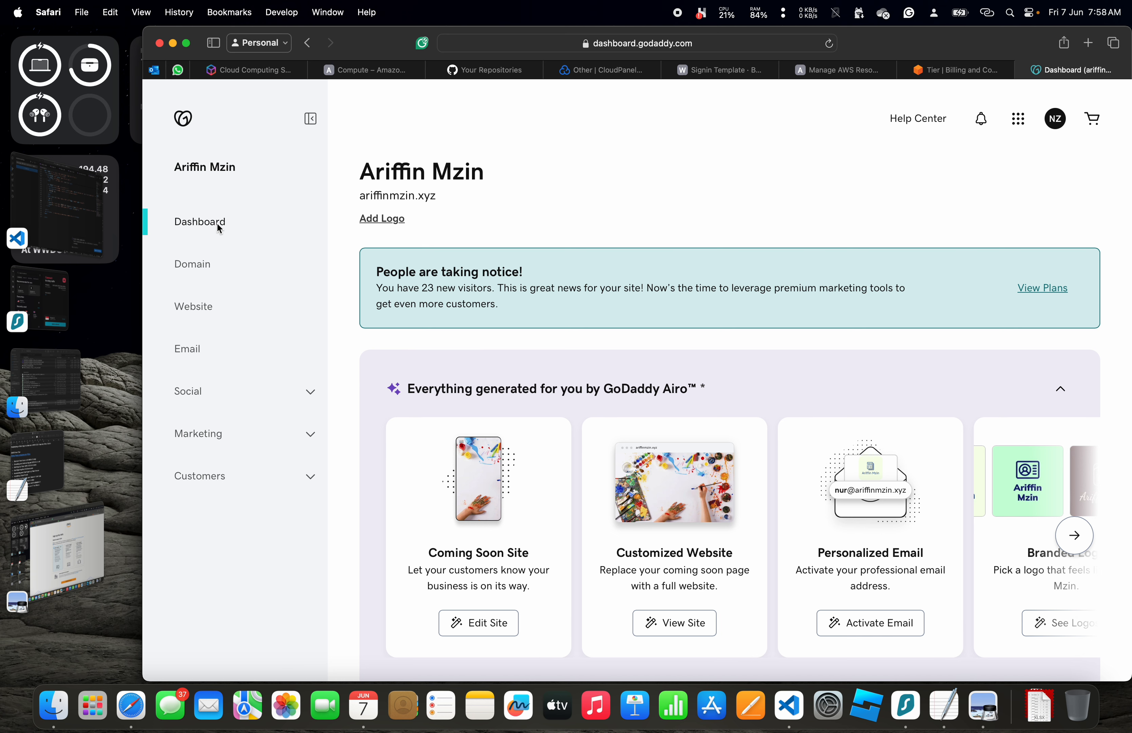
pyautogui.click(197, 268)
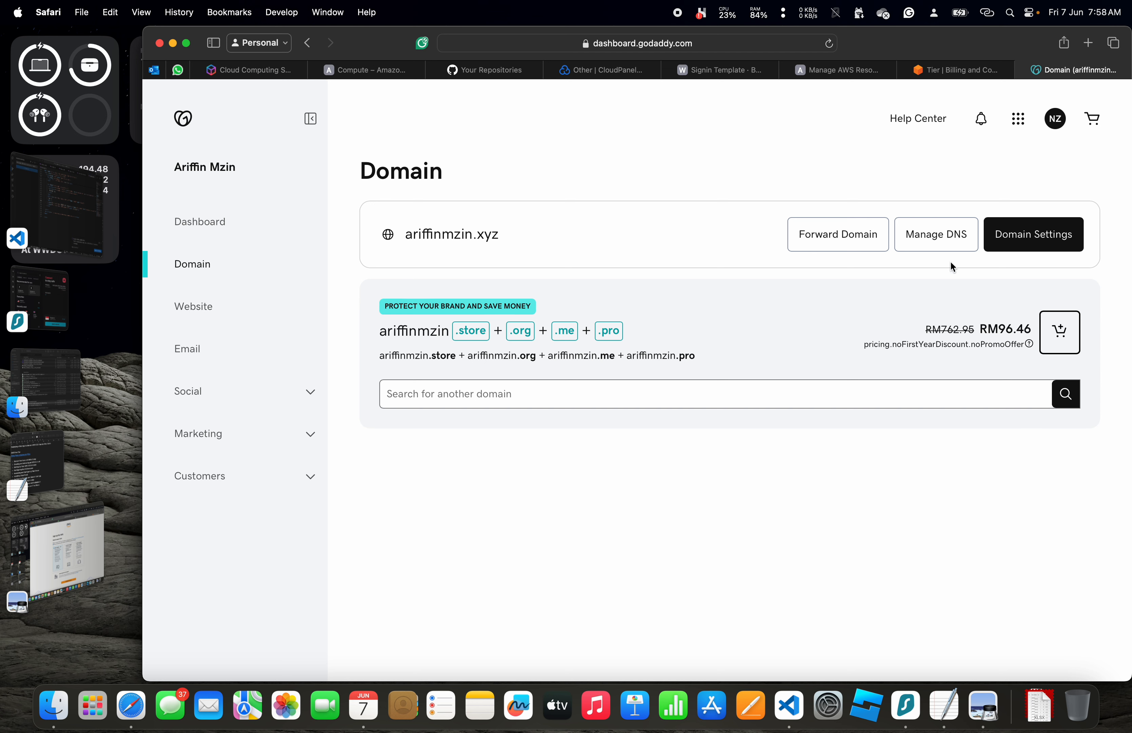
pyautogui.click(945, 232)
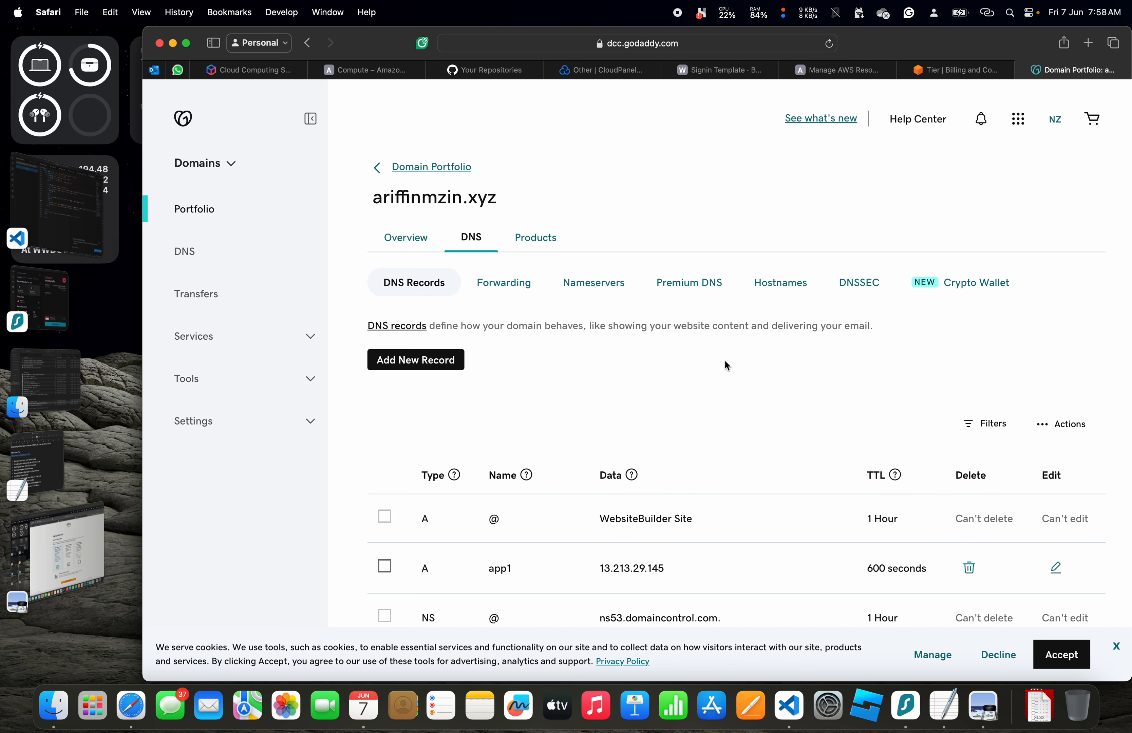
# Delete the app1 A record from the domain's DNS records and return to the domain portfolio.
pyautogui.scroll(-5, 726, 362)
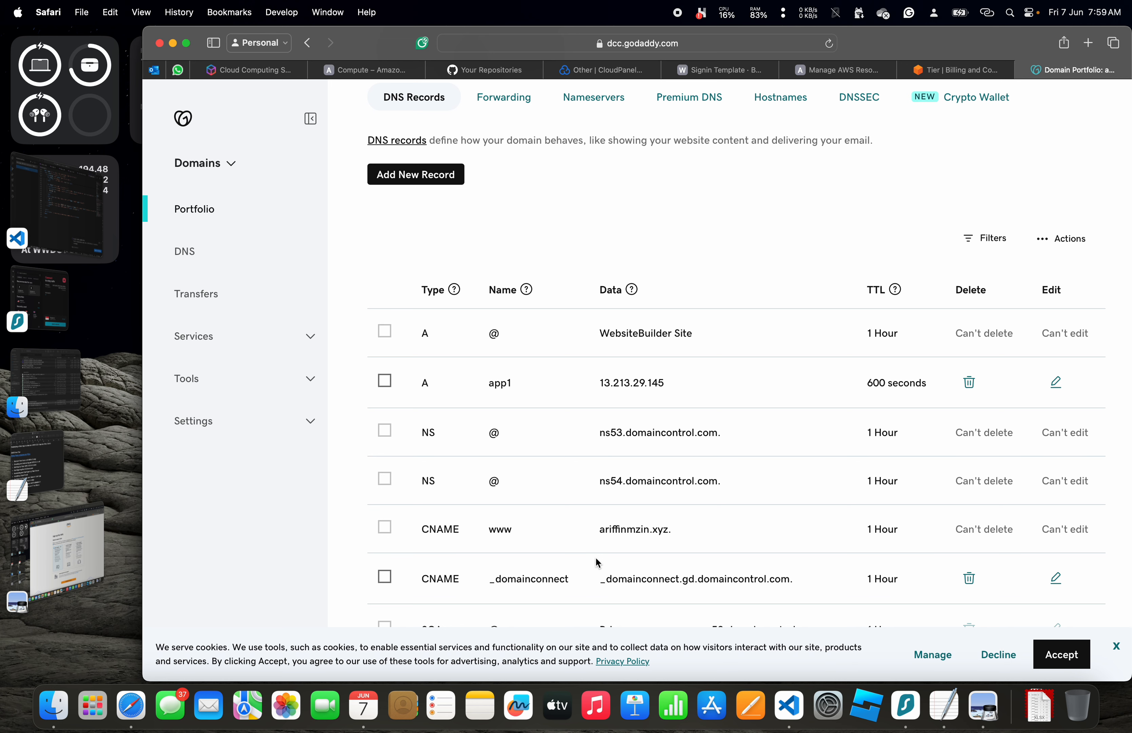
pyautogui.scroll(2, 700, 498)
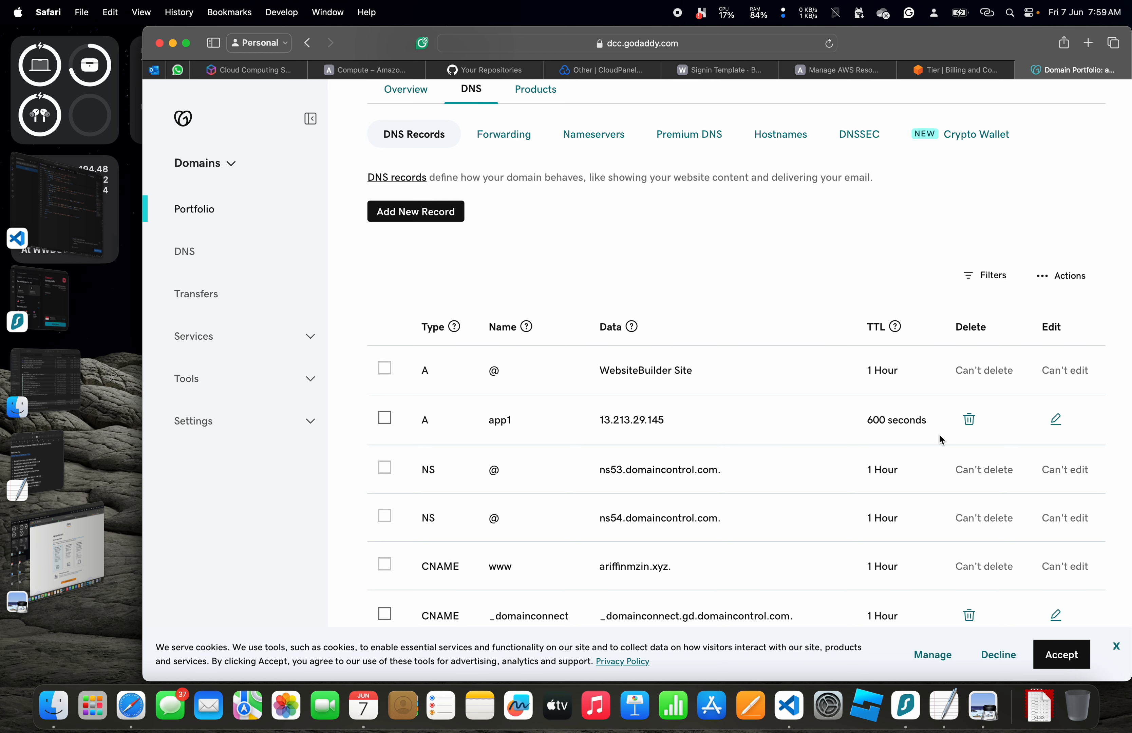
pyautogui.click(968, 431)
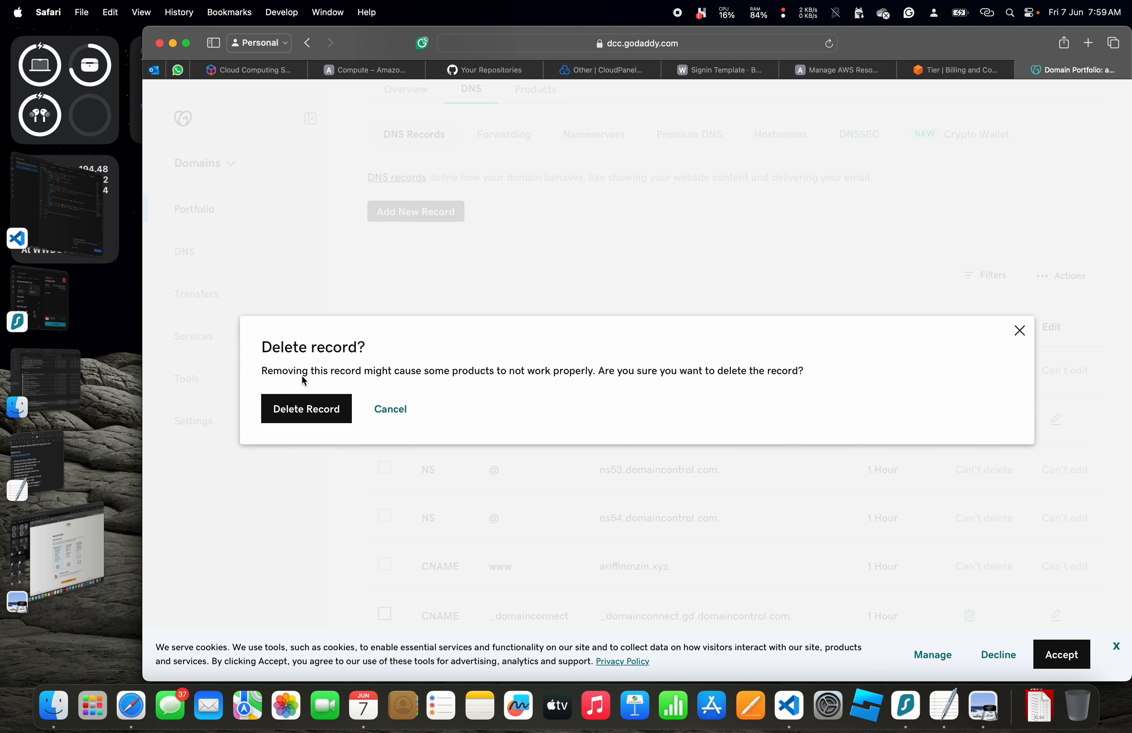
pyautogui.click(303, 416)
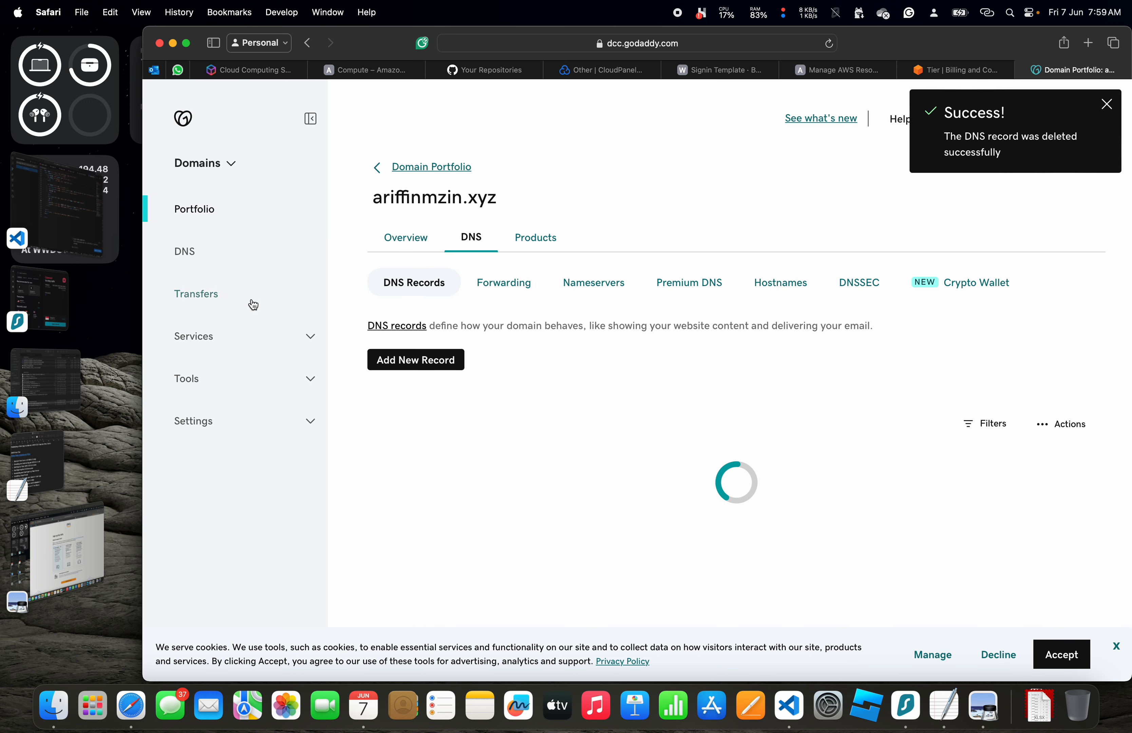
pyautogui.click(209, 210)
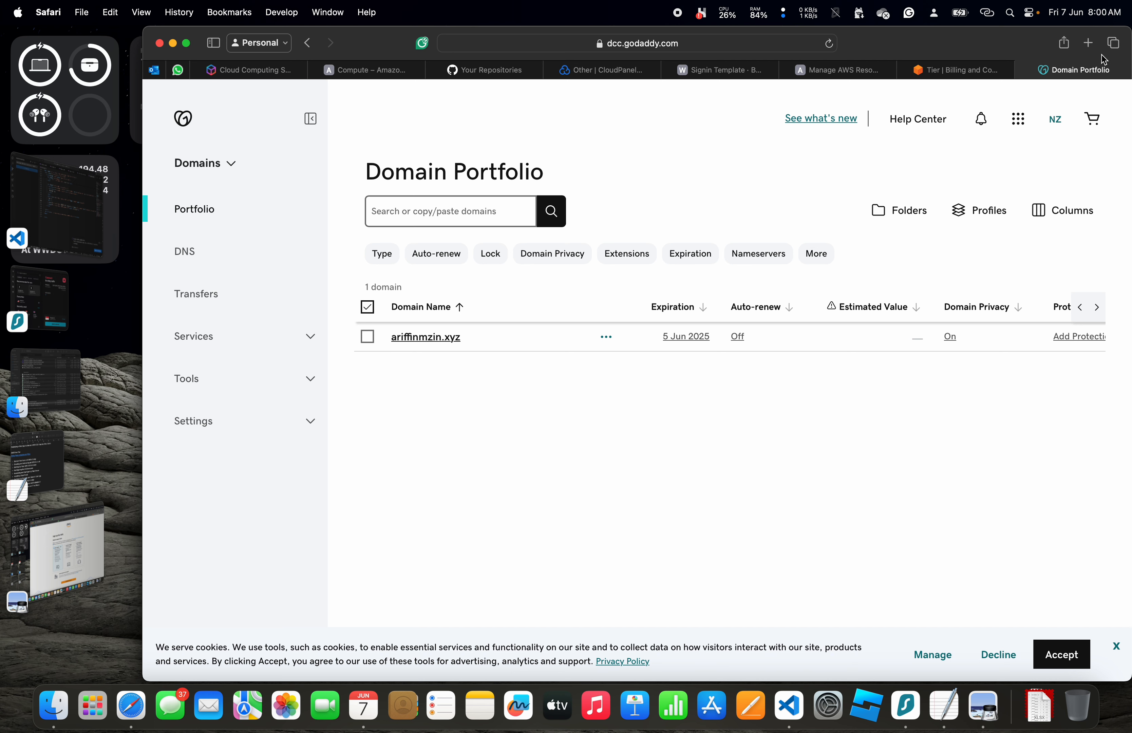
# Open the namecheap.com home page in a new browser tab to view another domain registrar.
pyautogui.click(1089, 43)
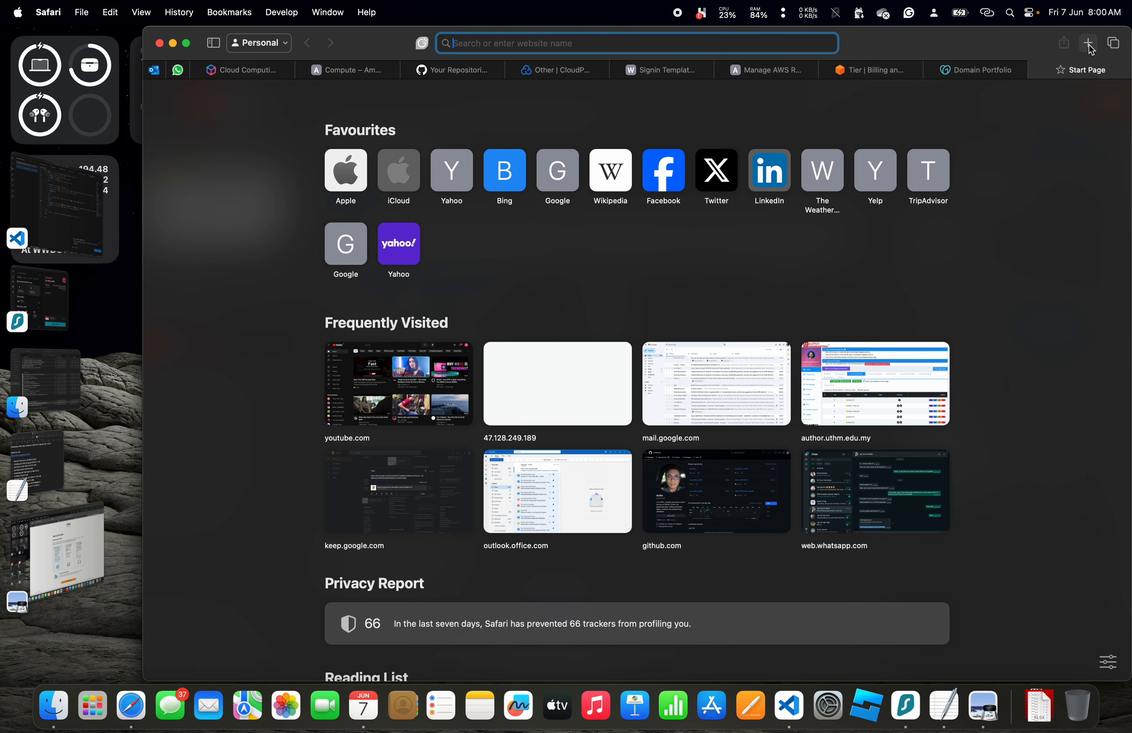
pyautogui.write('name')
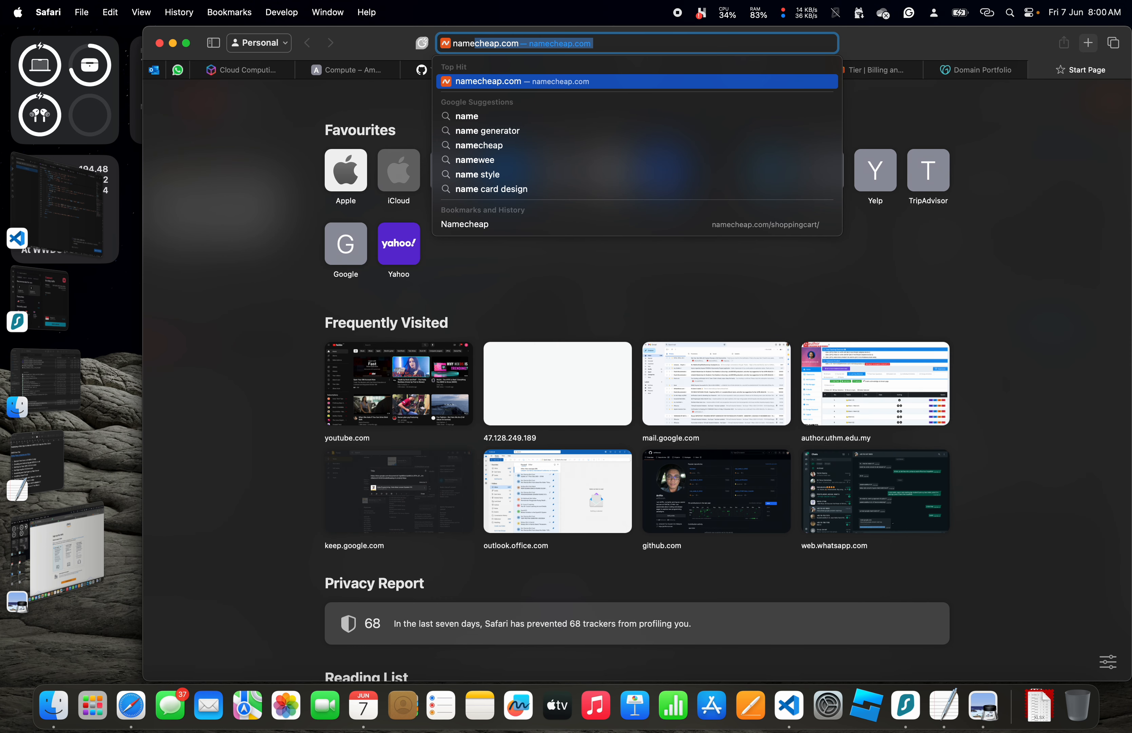
pyautogui.press('Return')
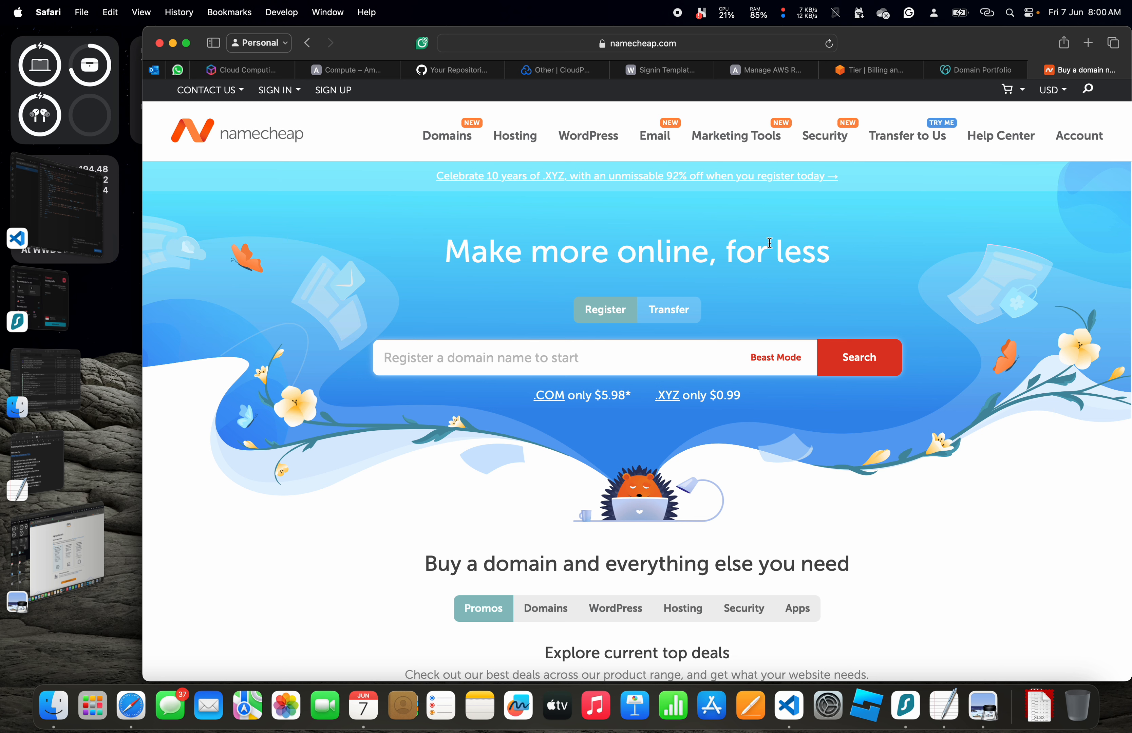
pyautogui.moveTo(1004, 97)
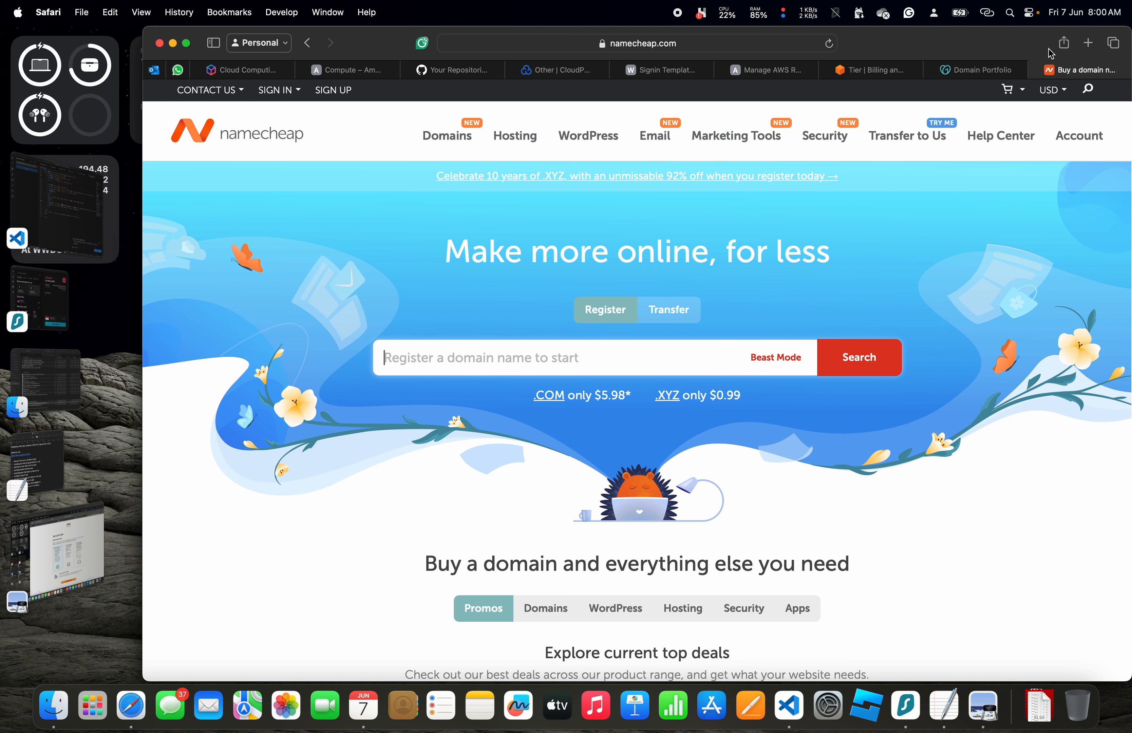
# Search the web for ".my domain" in a new browser tab and open the Exabytes .MY Domain Names result.
pyautogui.click(1089, 43)
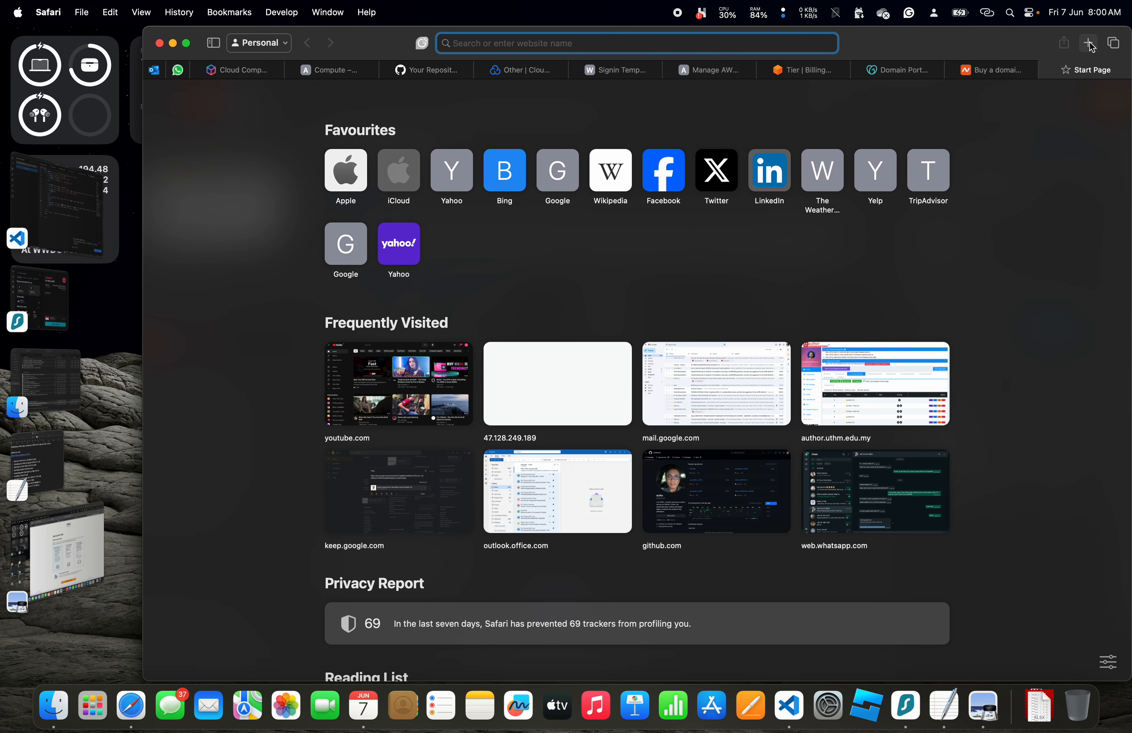
pyautogui.write('.my')
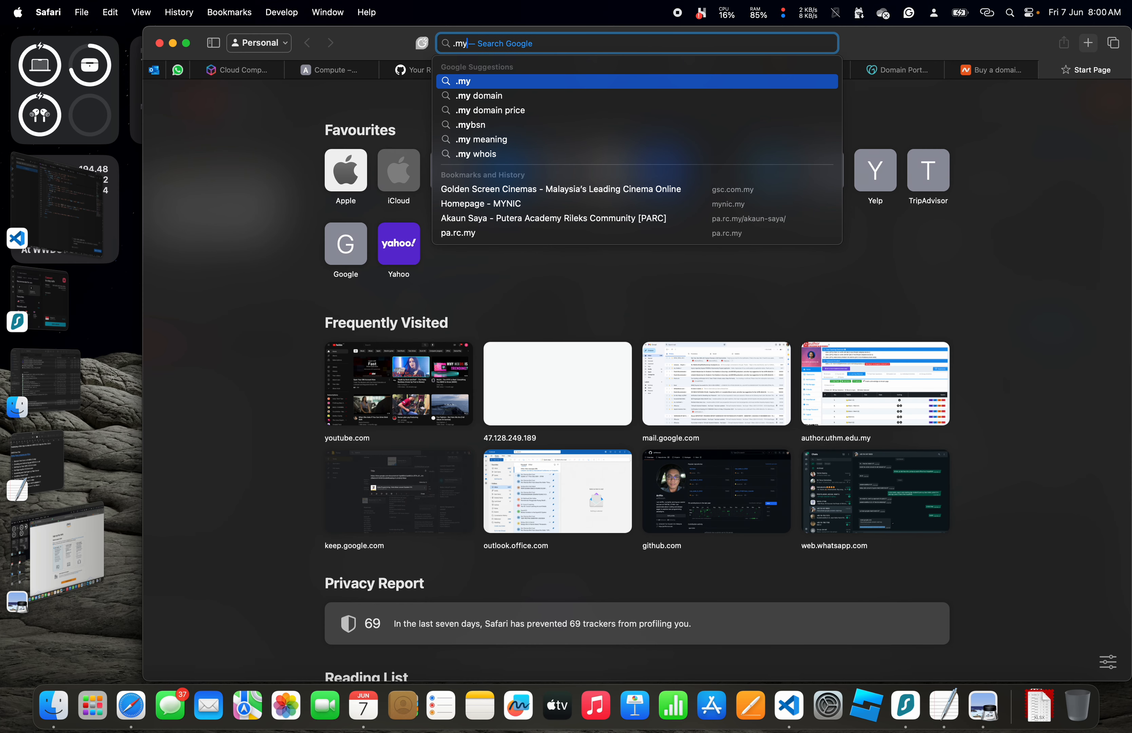
pyautogui.press('Down')
pyautogui.press('Return')
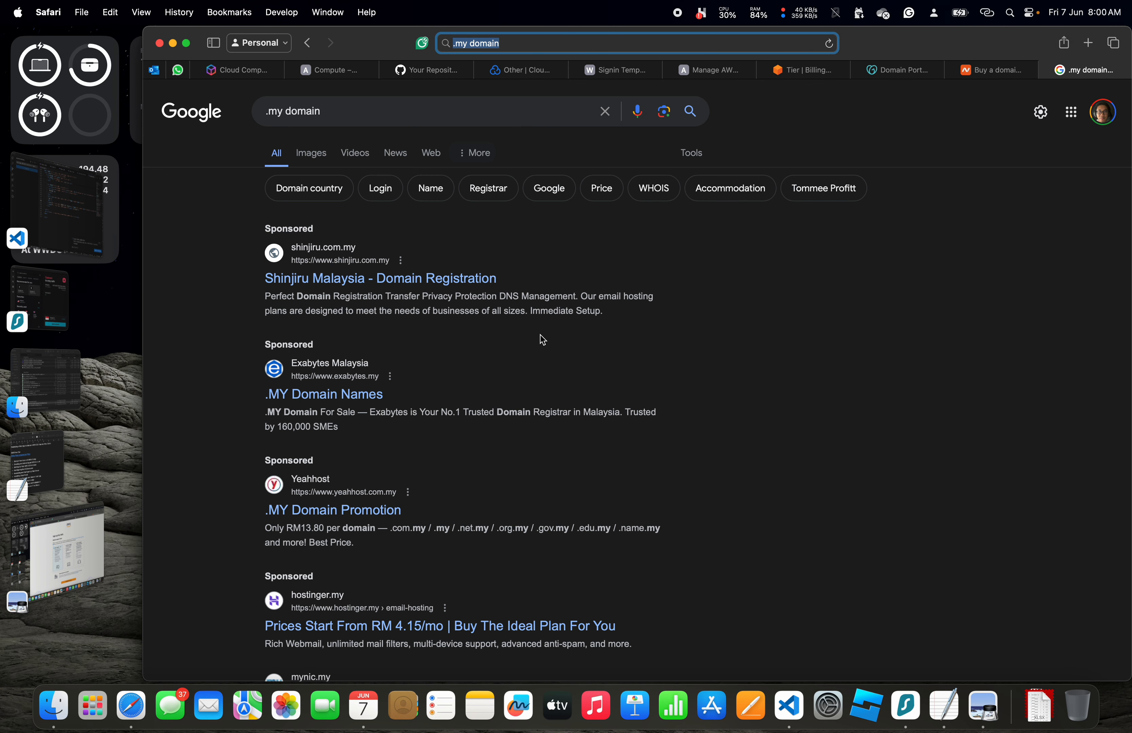
pyautogui.scroll(-2, 541, 340)
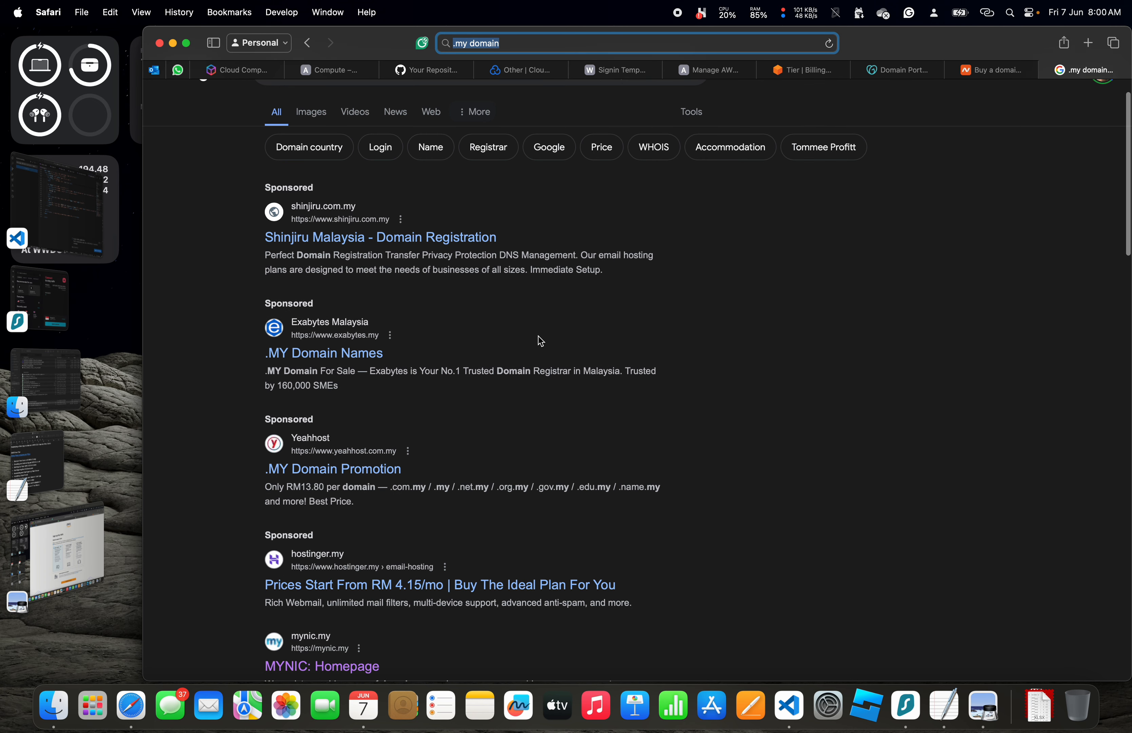
pyautogui.click(320, 354)
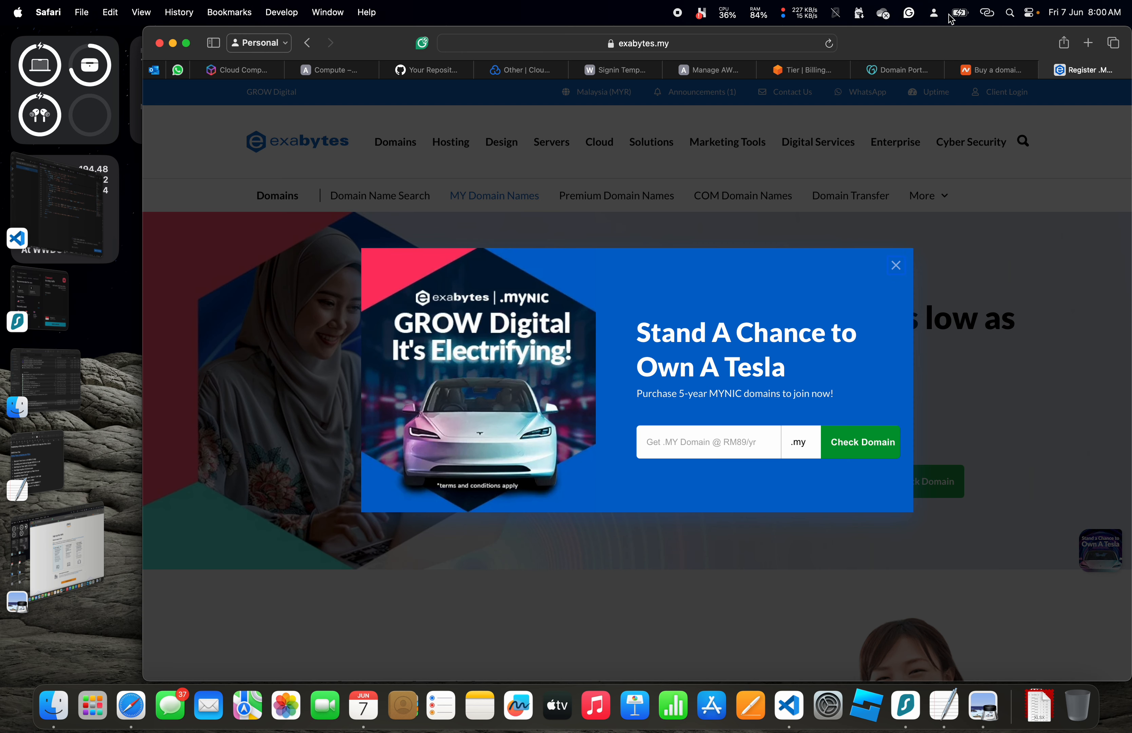
# Return to the GoDaddy domain portfolio, check the deployment outline in TextEdit, and switch back to Safari.
pyautogui.click(909, 67)
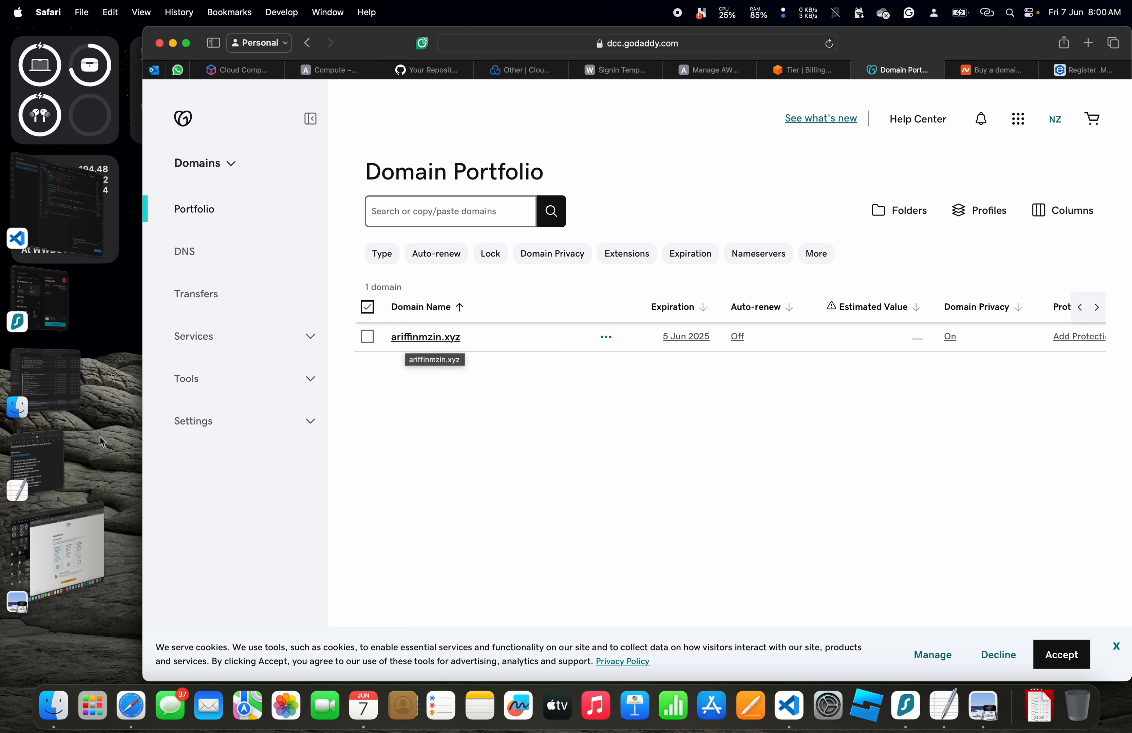
pyautogui.click(47, 466)
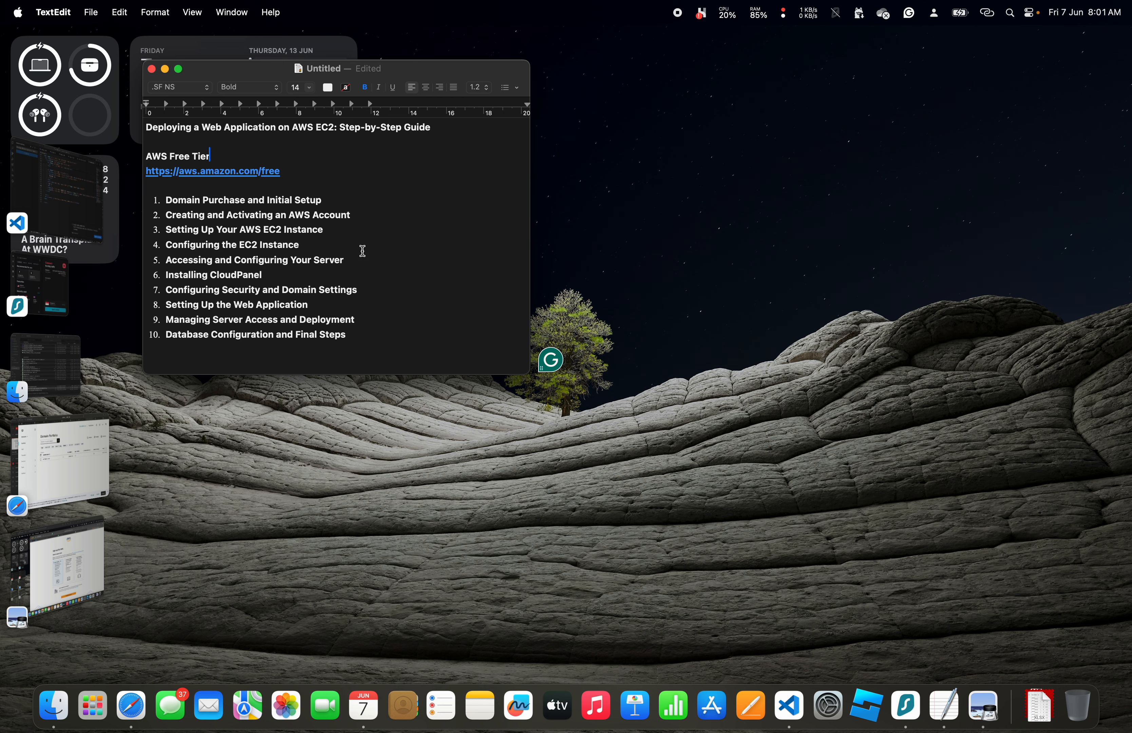
pyautogui.press('super+Tab')
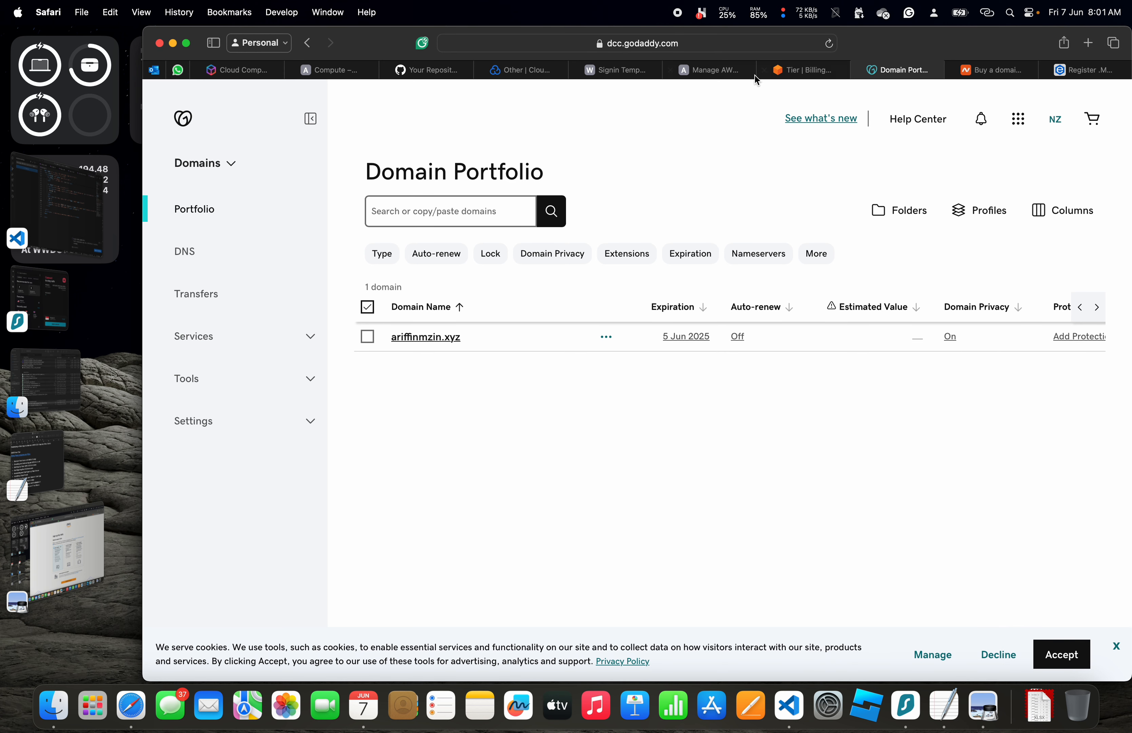
# Sign in to the AWS Management Console as root user with the saved root account email and password.
pyautogui.click(730, 72)
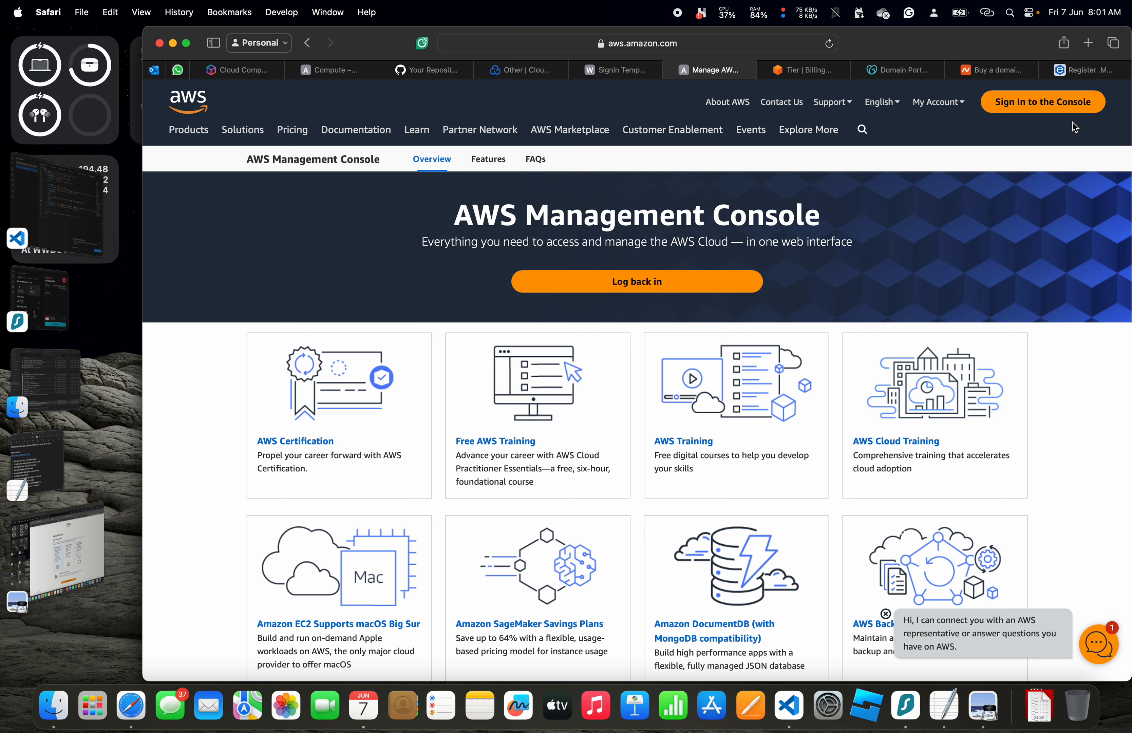
pyautogui.click(1065, 105)
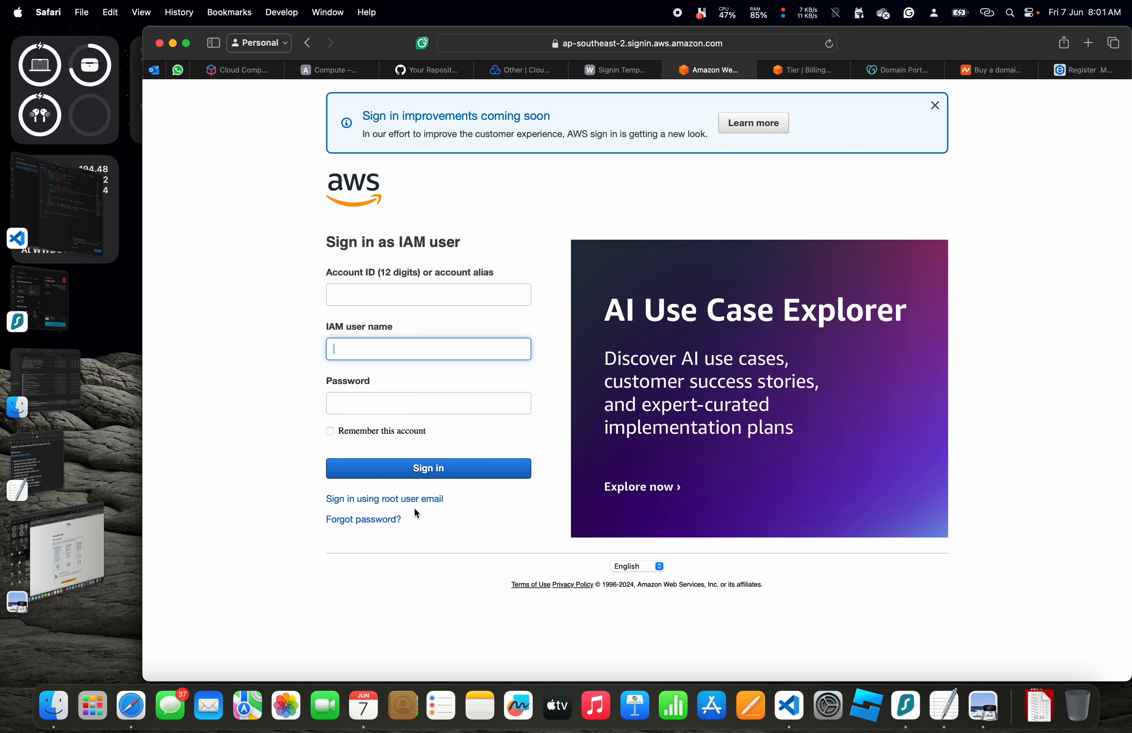
pyautogui.click(385, 500)
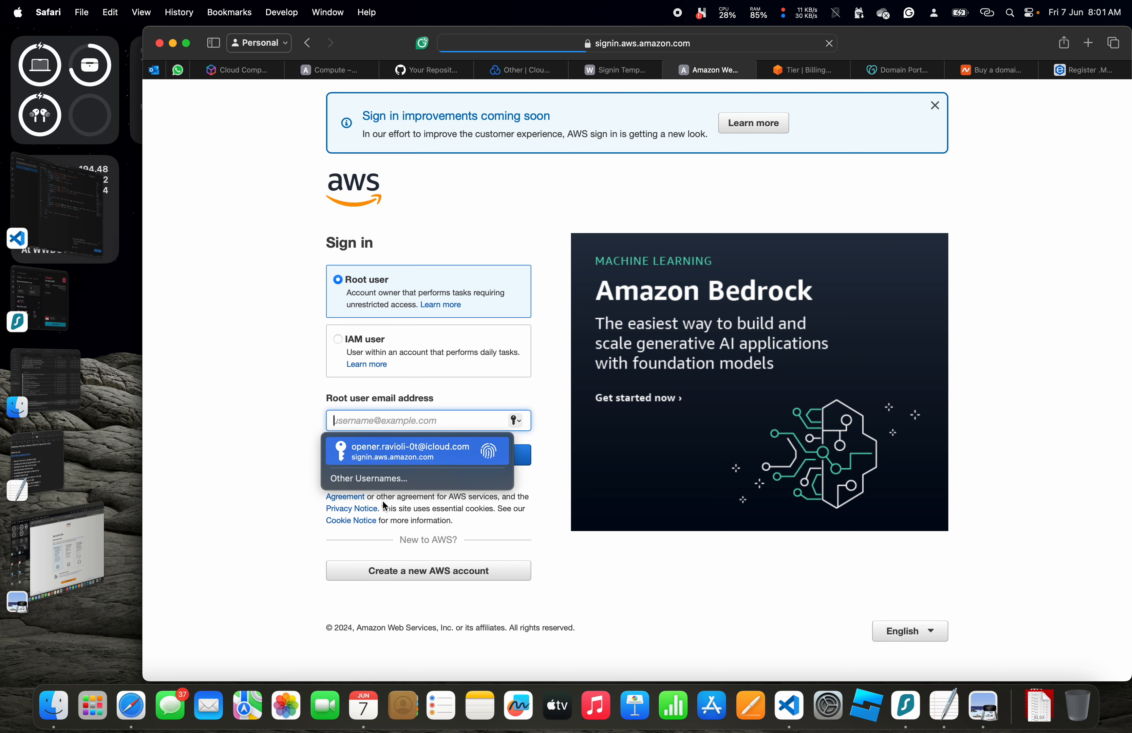
pyautogui.click(407, 454)
pyautogui.click(423, 455)
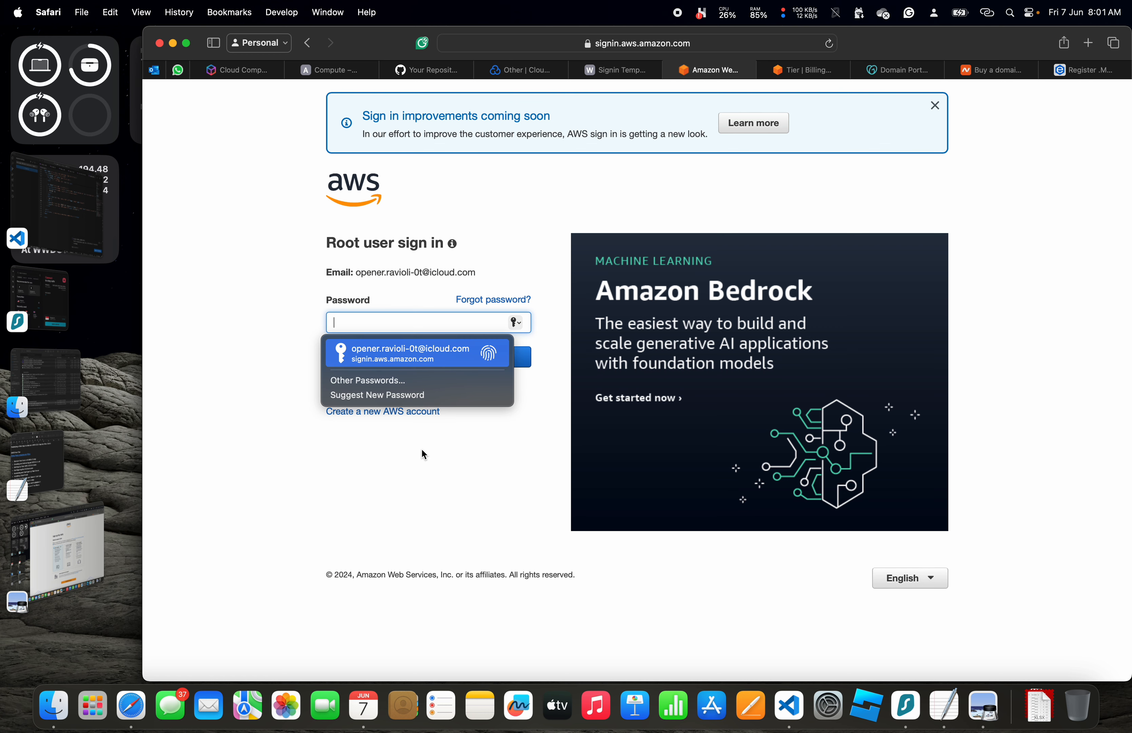
pyautogui.press('Return')
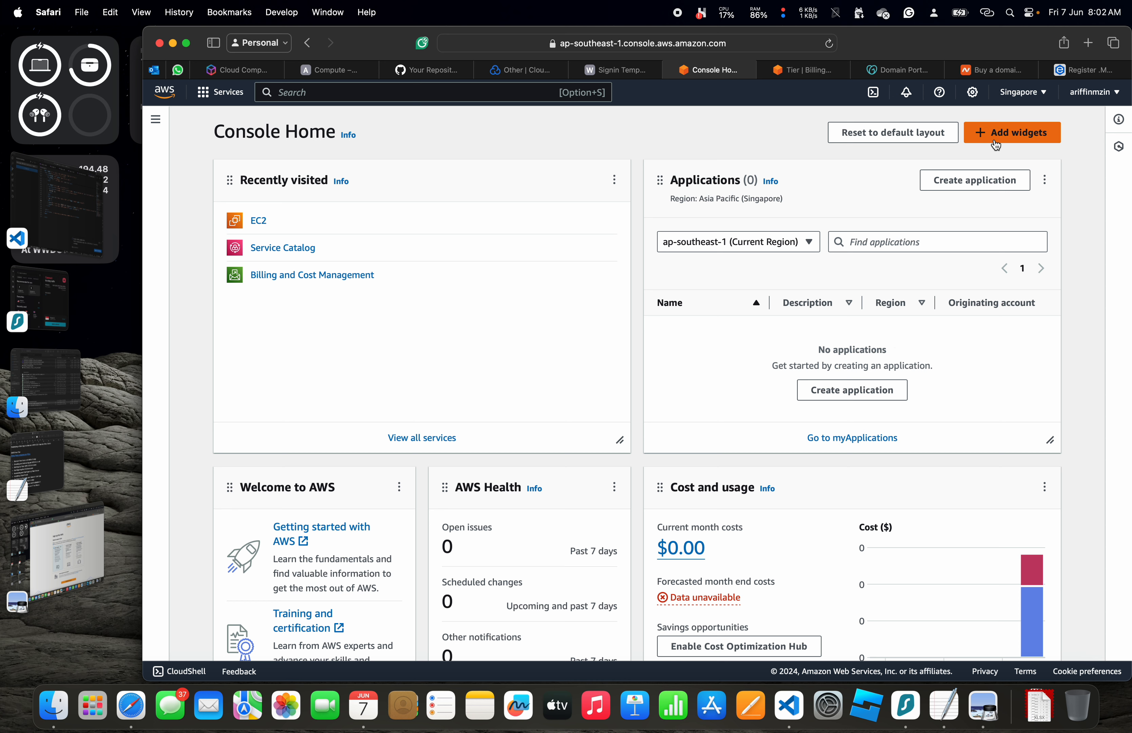
# Check the AWS region list, keeping Asia Pacific (Singapore), and start launching a new instance in the EC2 compute service.
pyautogui.click(1044, 97)
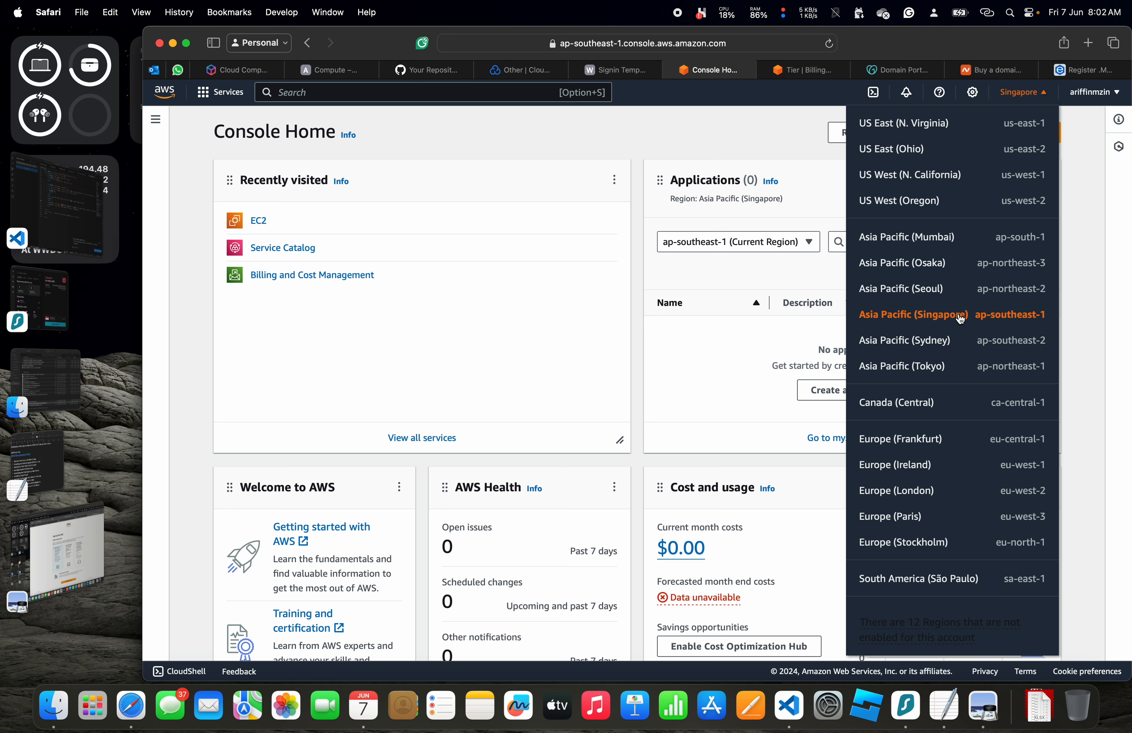
pyautogui.click(1050, 95)
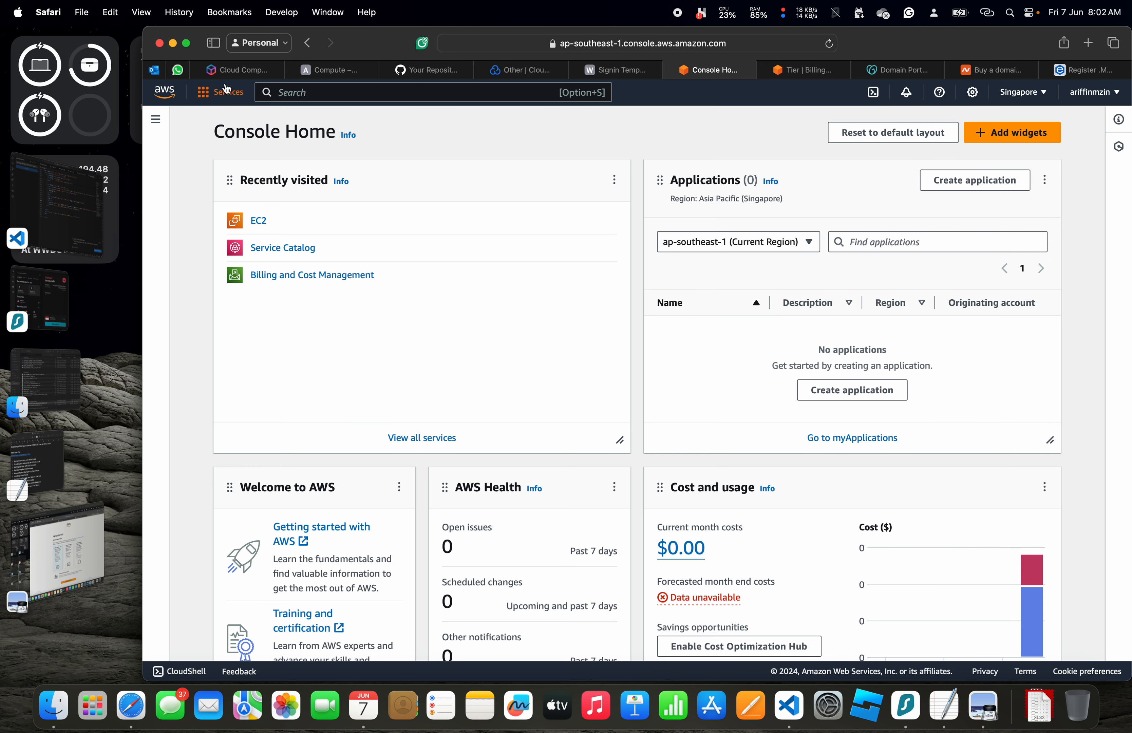
pyautogui.click(226, 100)
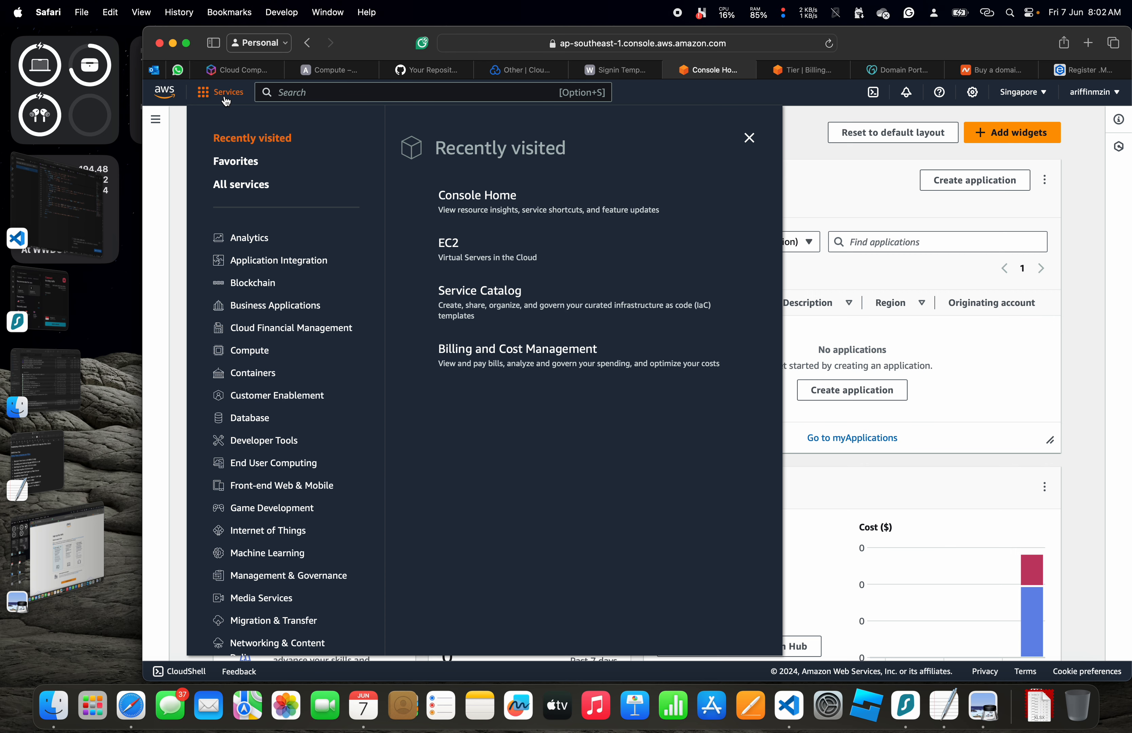
pyautogui.click(251, 353)
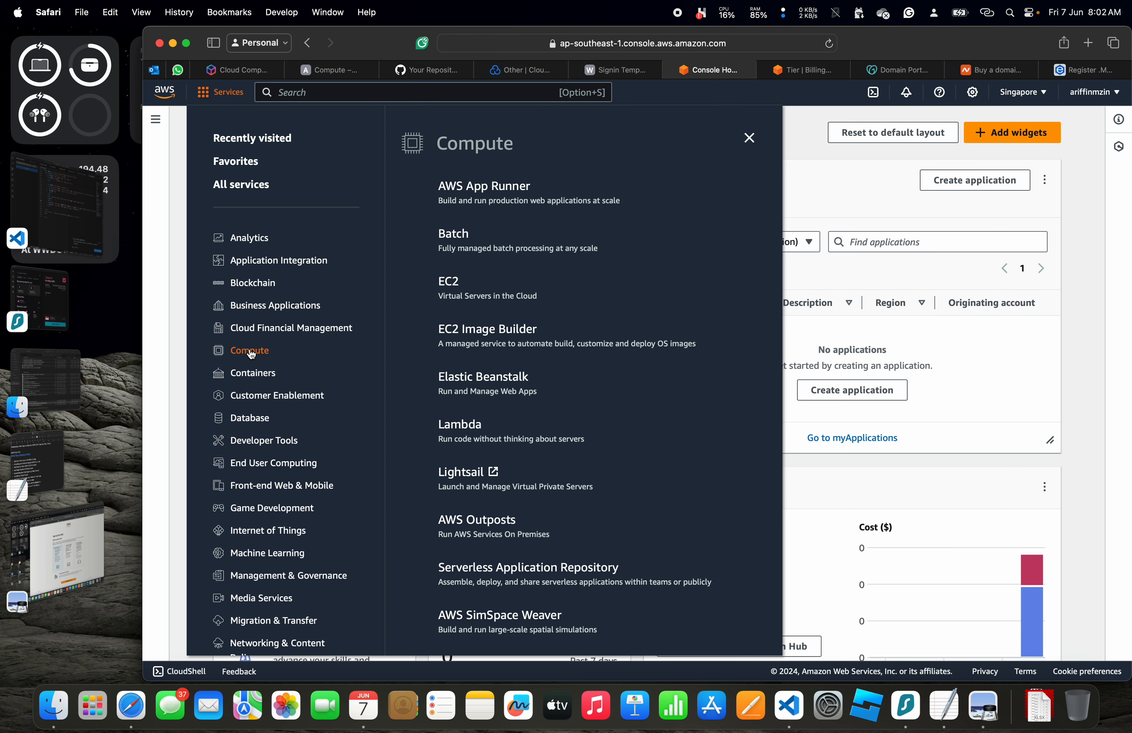
pyautogui.click(448, 282)
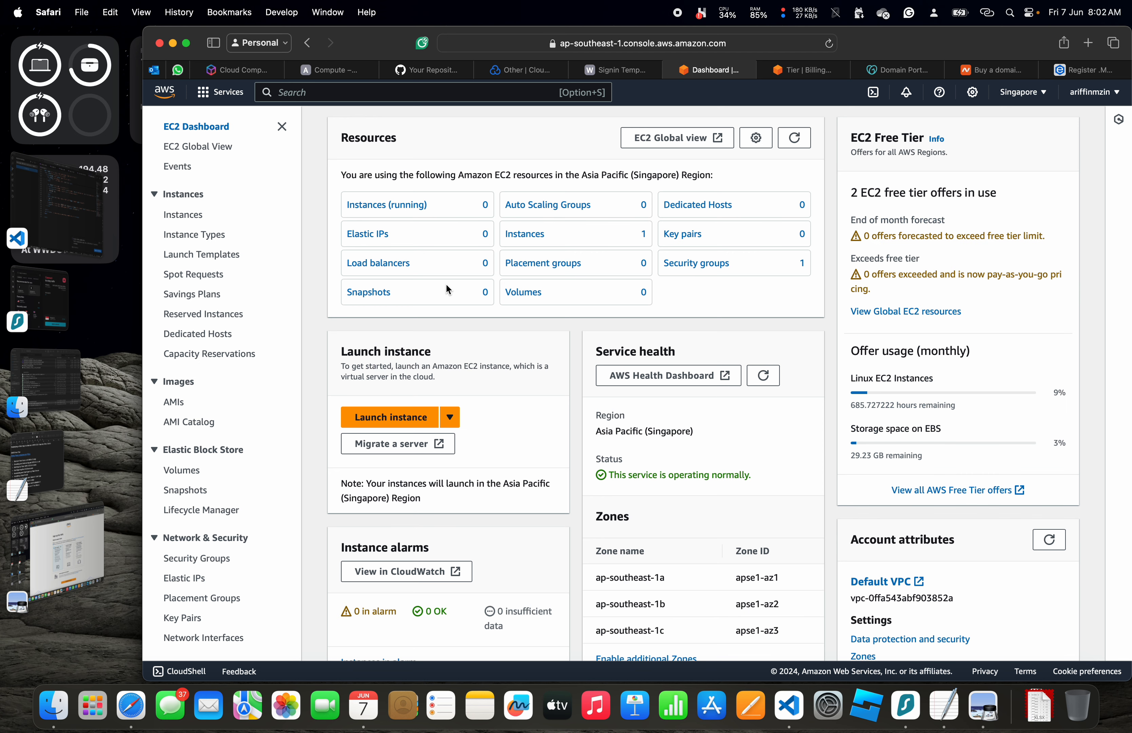
pyautogui.click(421, 423)
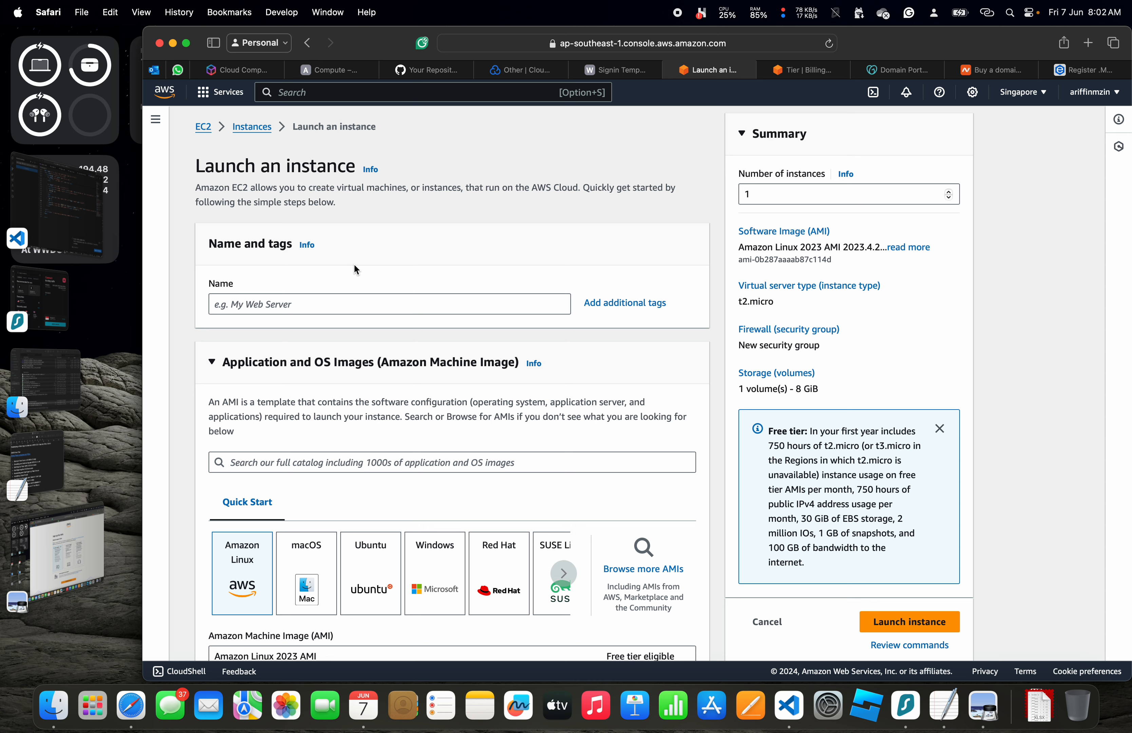
# Name the new instance ubuntu-sg-01 and choose Ubuntu as its operating system image.
pyautogui.click(332, 301)
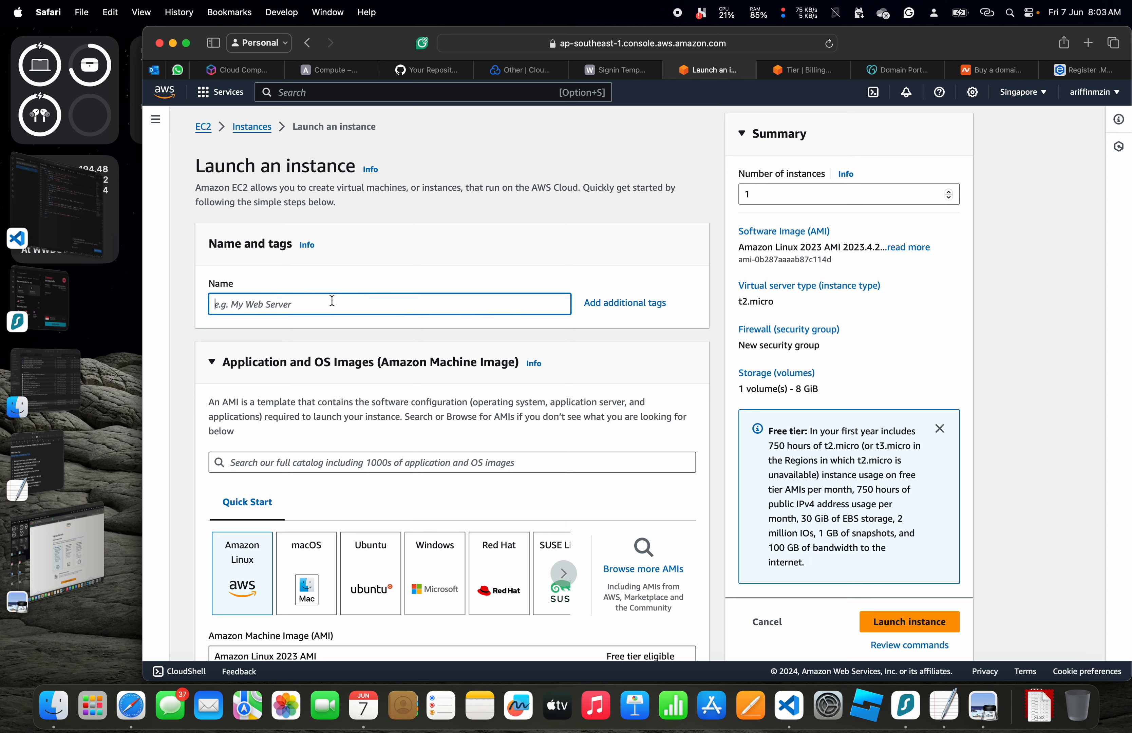
pyautogui.write('u')
pyautogui.write('buntu-sg-01')
pyautogui.scroll(-2, 357, 313)
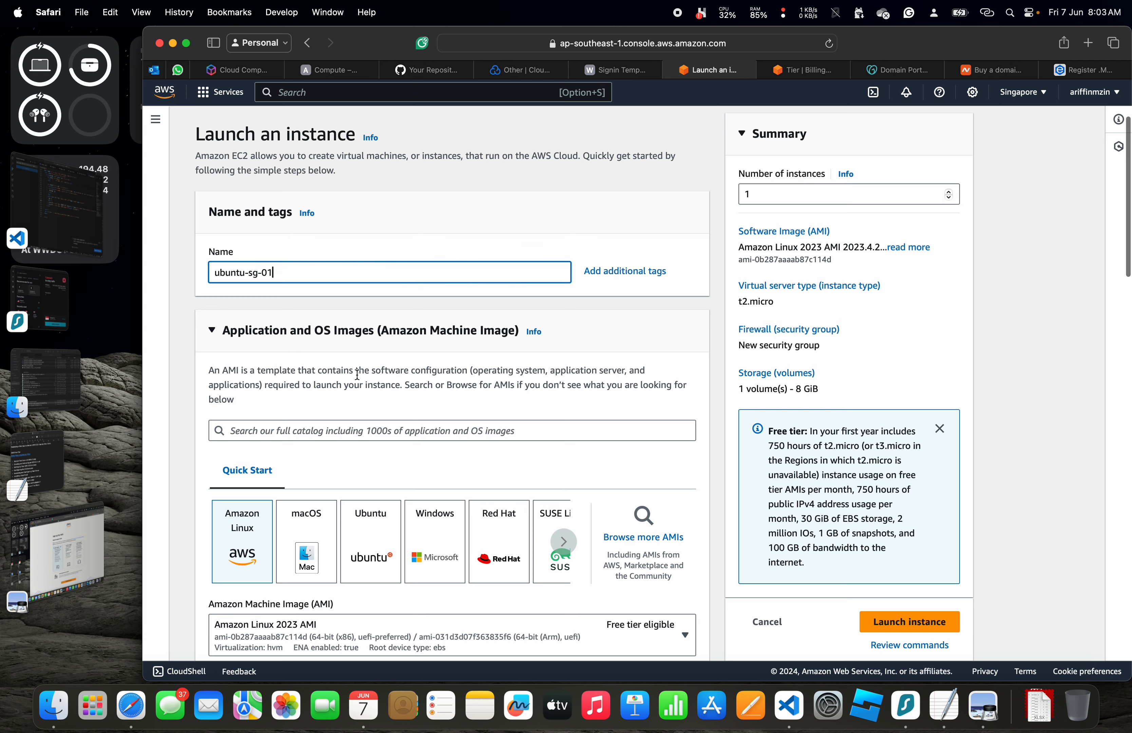
pyautogui.scroll(-3, 357, 374)
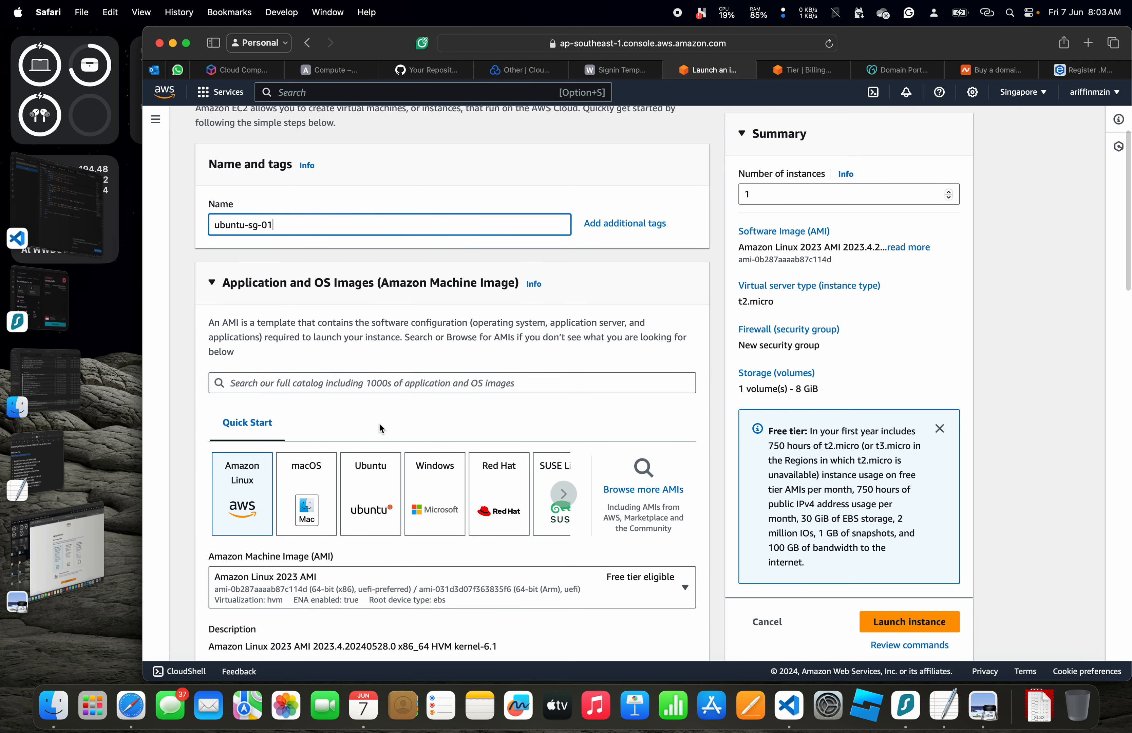
pyautogui.click(386, 495)
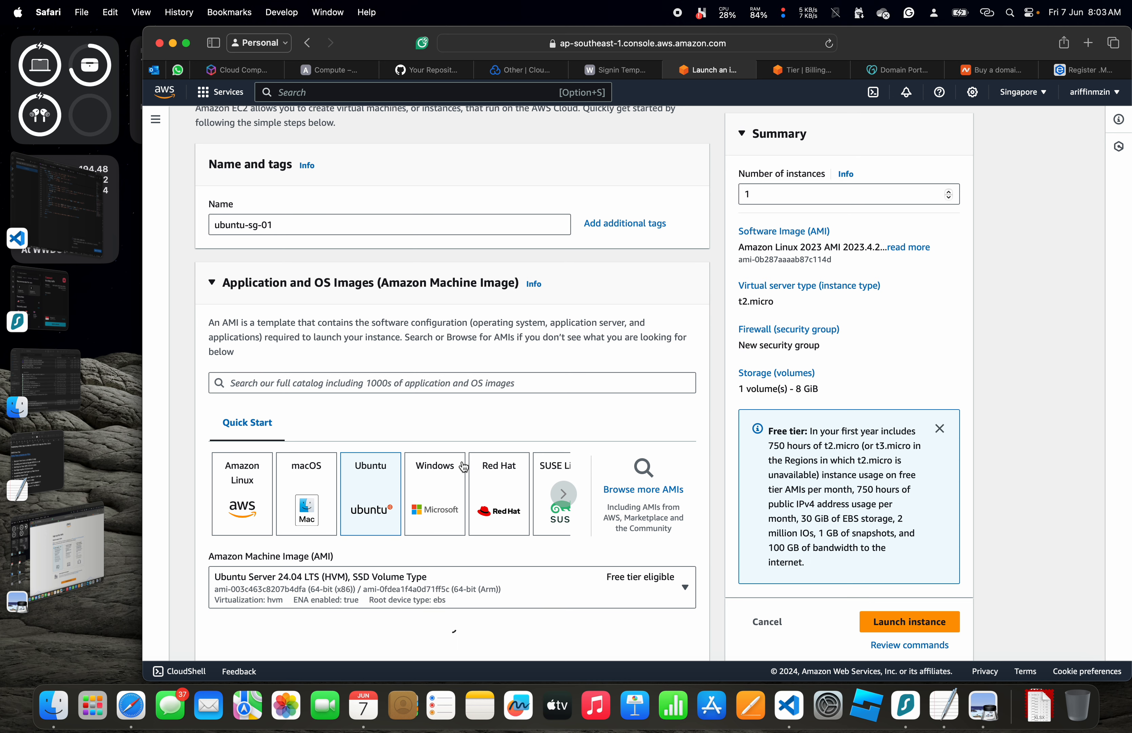
# Browse the remaining Quick Start operating system images through to Debian.
pyautogui.scroll(-1, 464, 467)
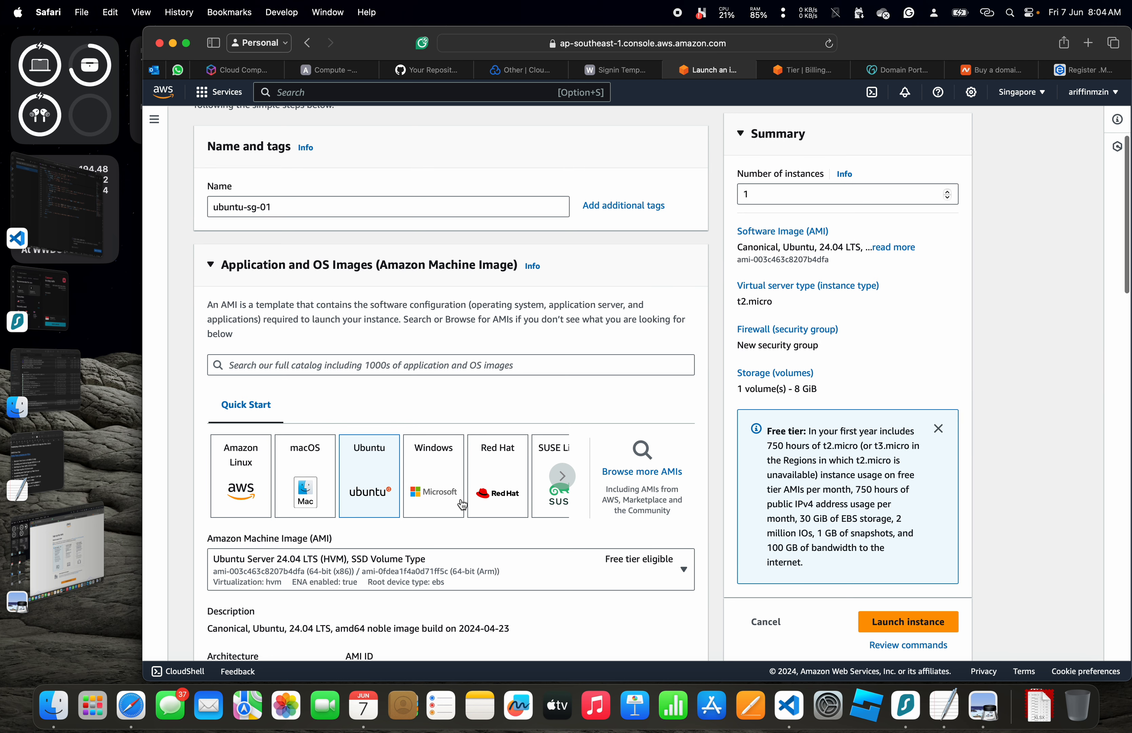
pyautogui.click(564, 478)
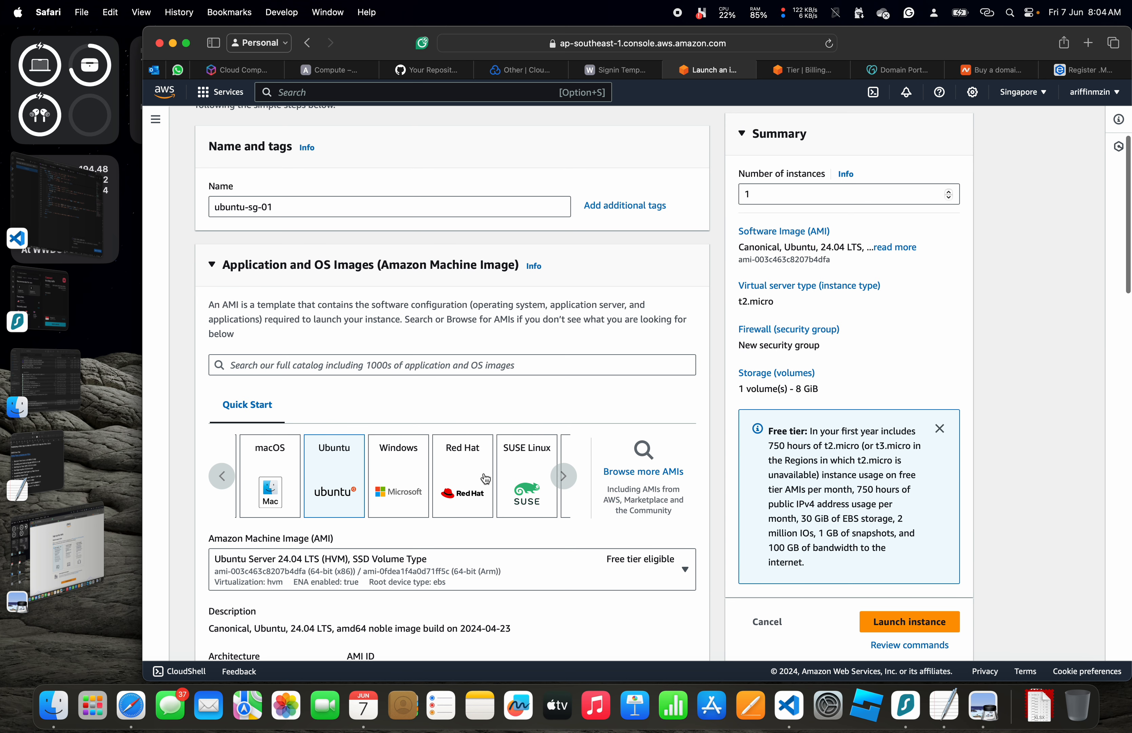
pyautogui.click(565, 481)
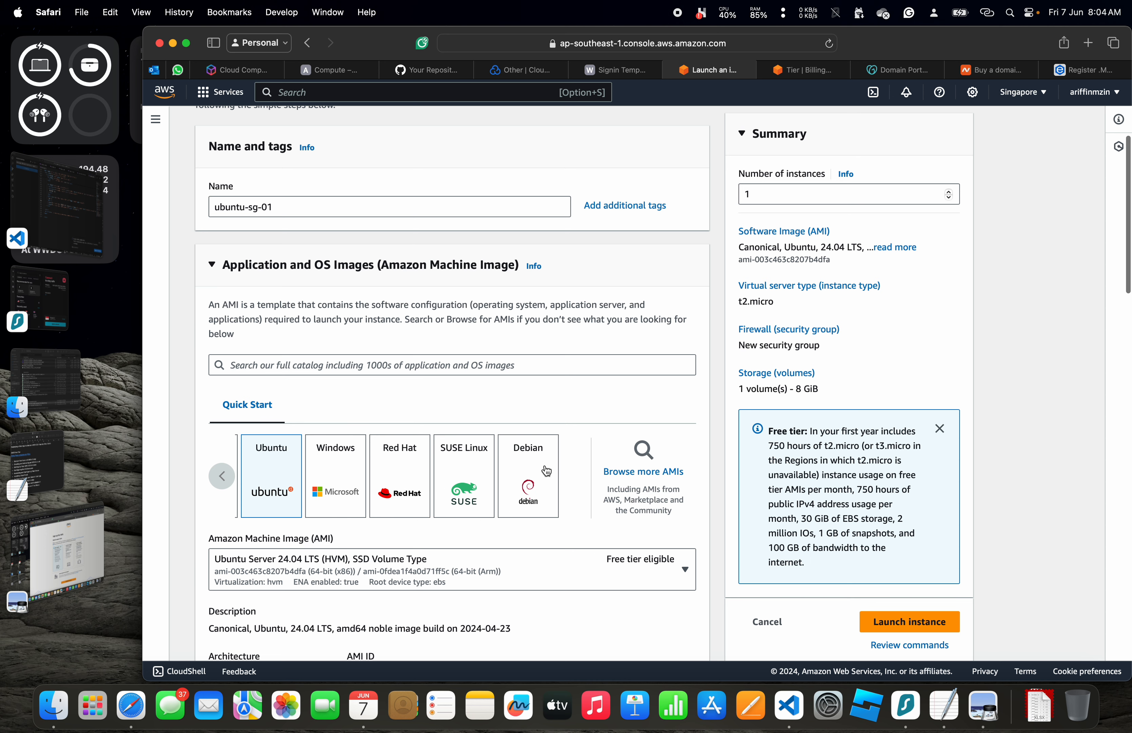
# Return to the start of the Quick Start images and review the Ubuntu image's details, architecture and instance type.
pyautogui.click(223, 476)
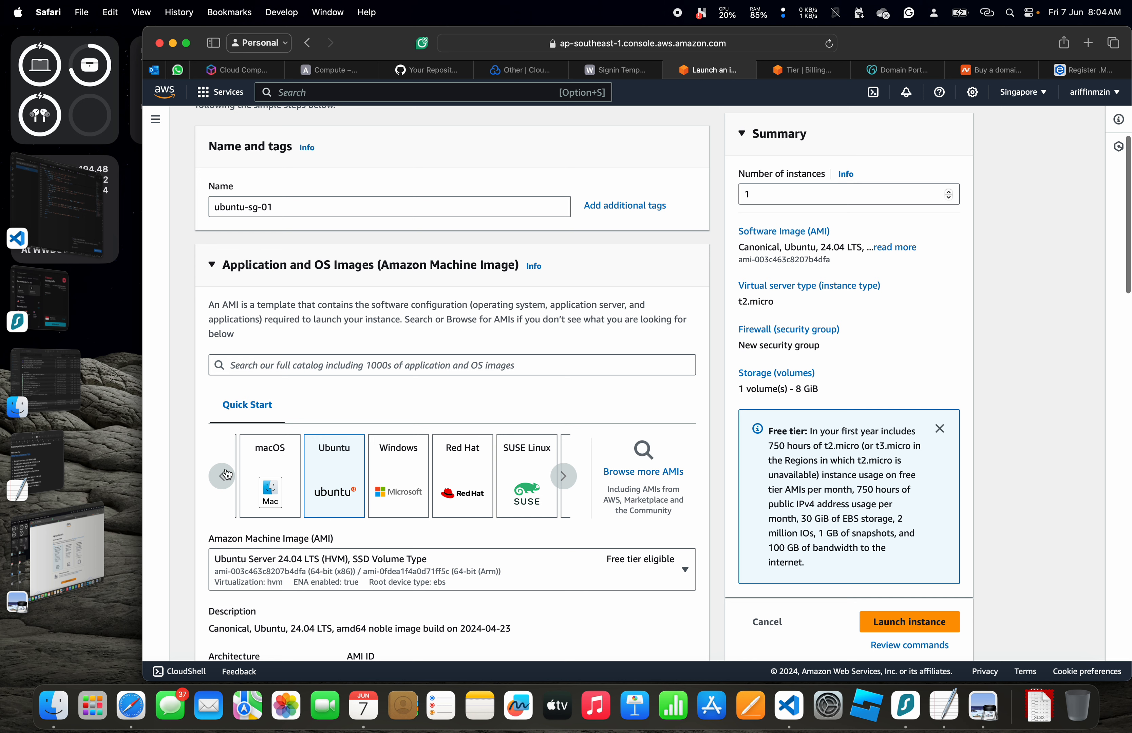
pyautogui.click(224, 475)
pyautogui.scroll(-3, 345, 442)
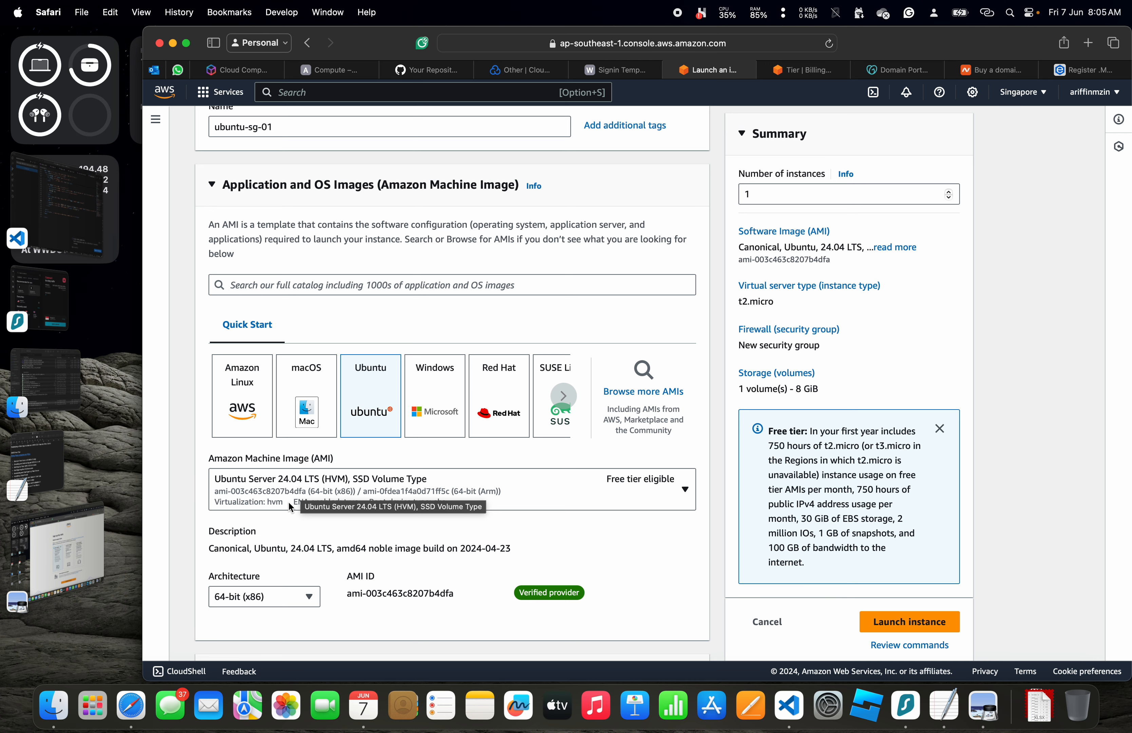
pyautogui.scroll(-3, 289, 504)
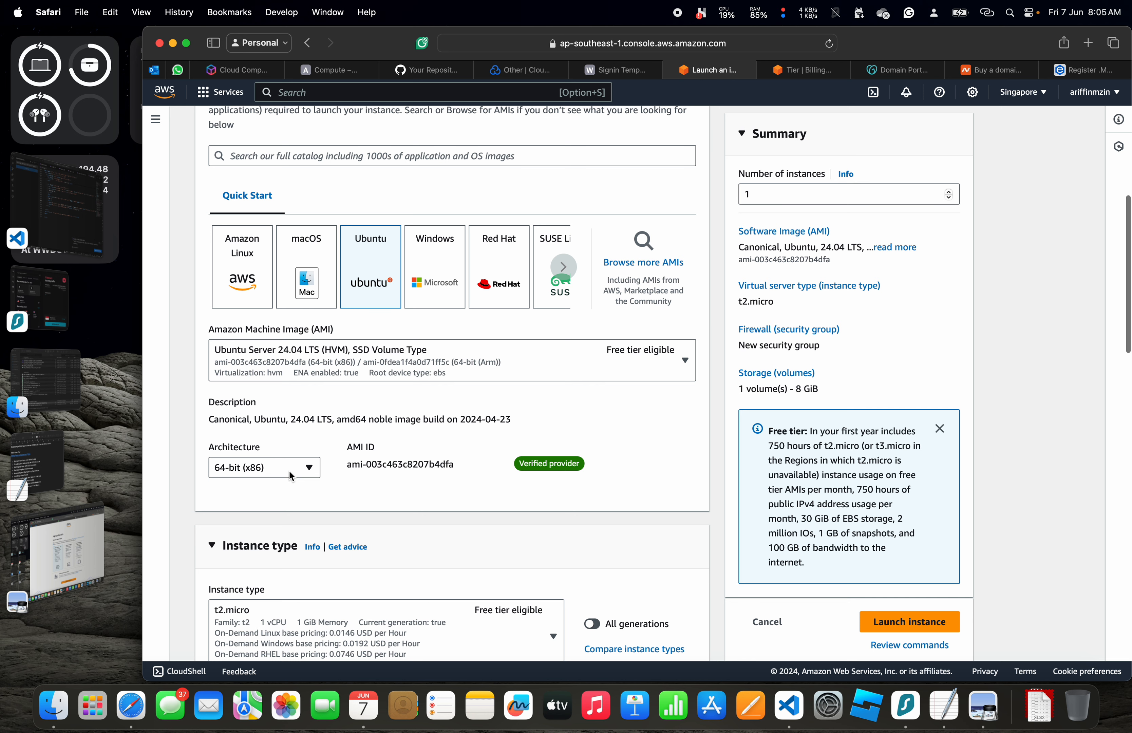
pyautogui.scroll(-5, 291, 476)
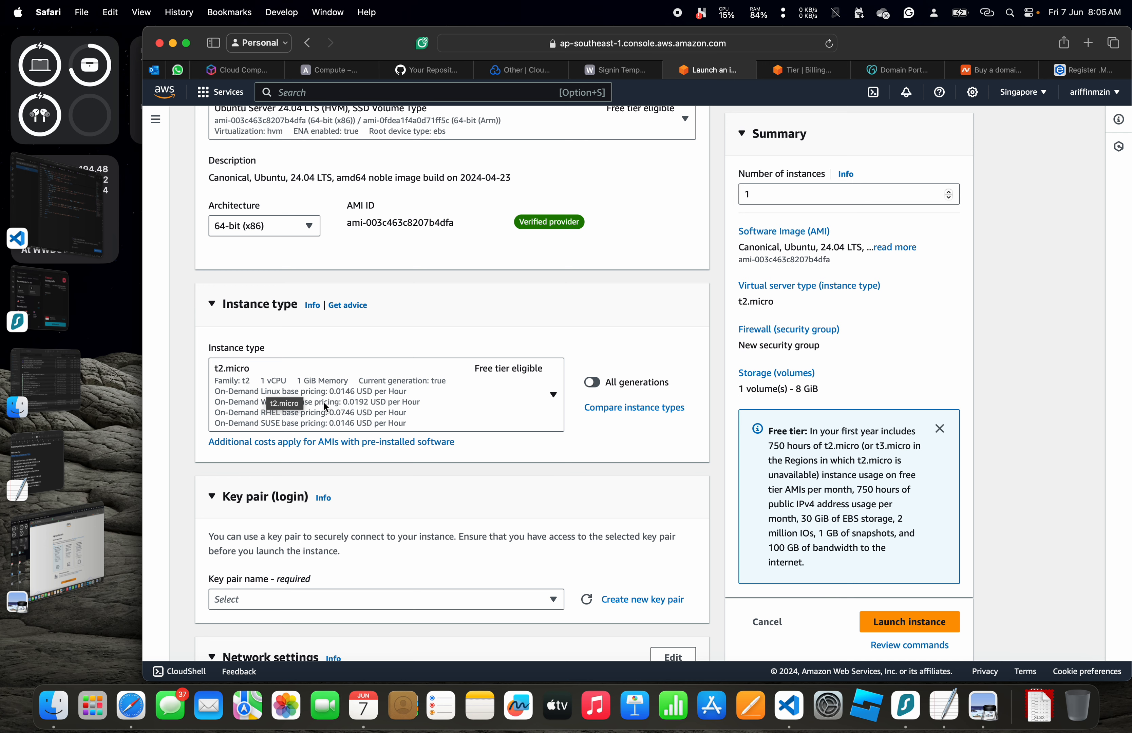
# Create an RSA key pair in .pem format named ubuntu-sg-01-macbook-air and check for its file among the downloads.
pyautogui.scroll(-5, 323, 402)
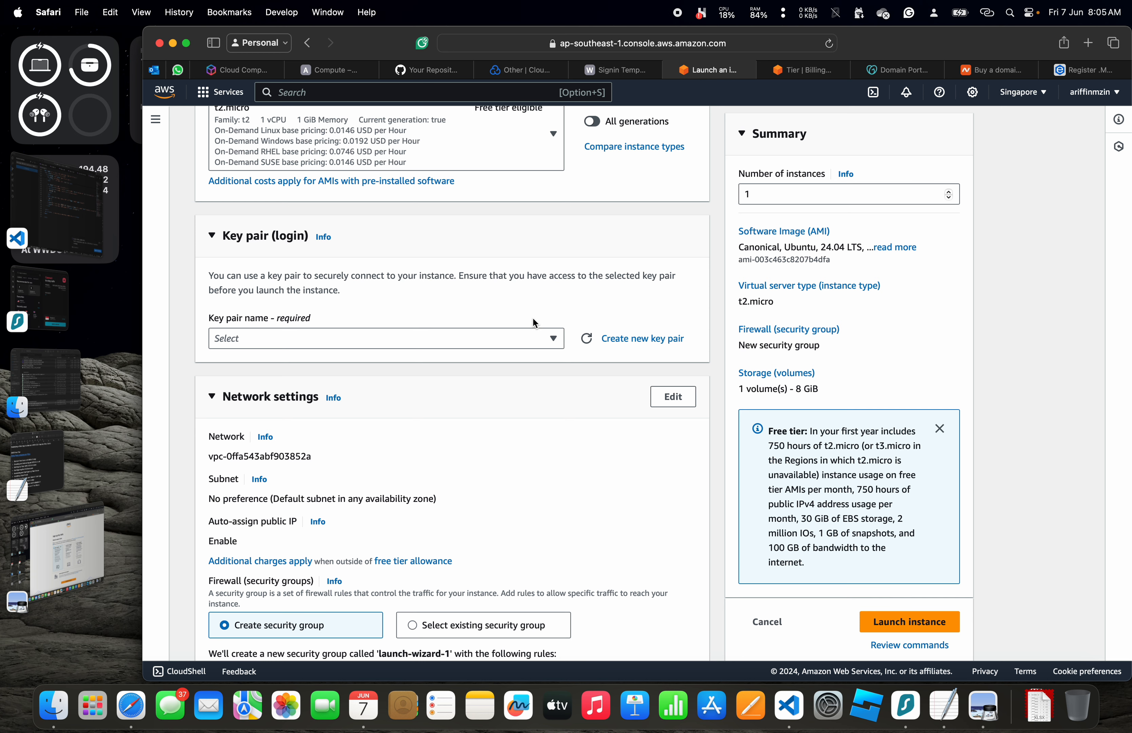
pyautogui.click(637, 340)
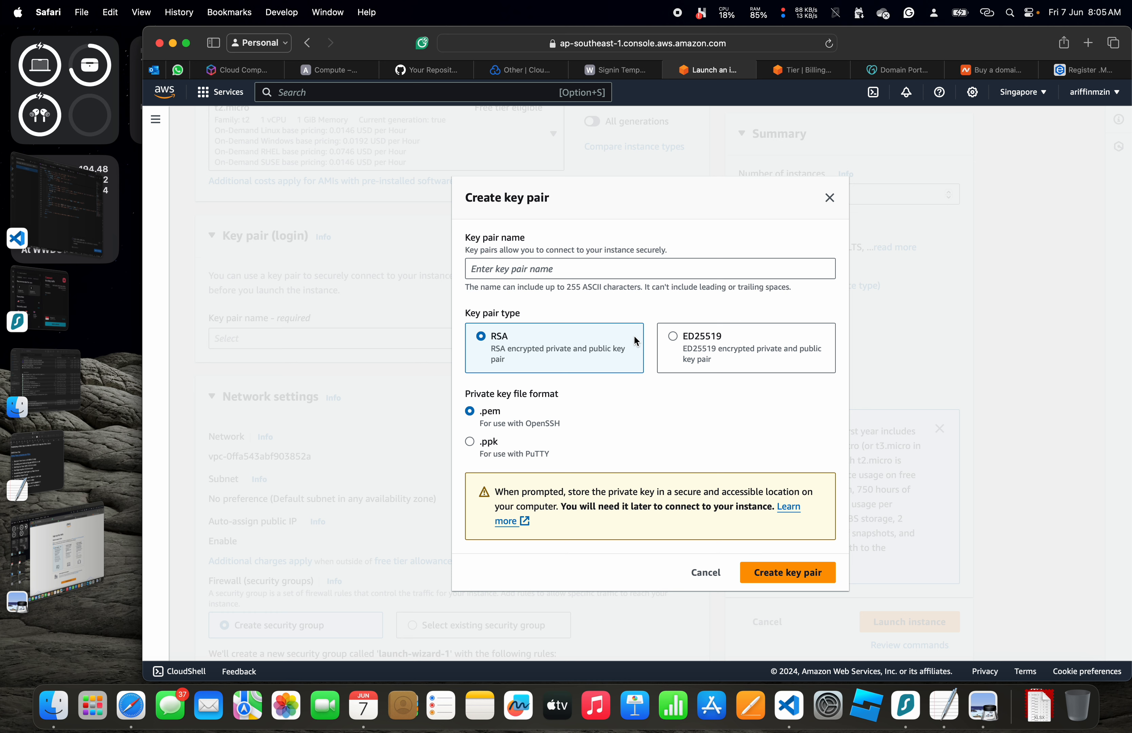
pyautogui.click(608, 269)
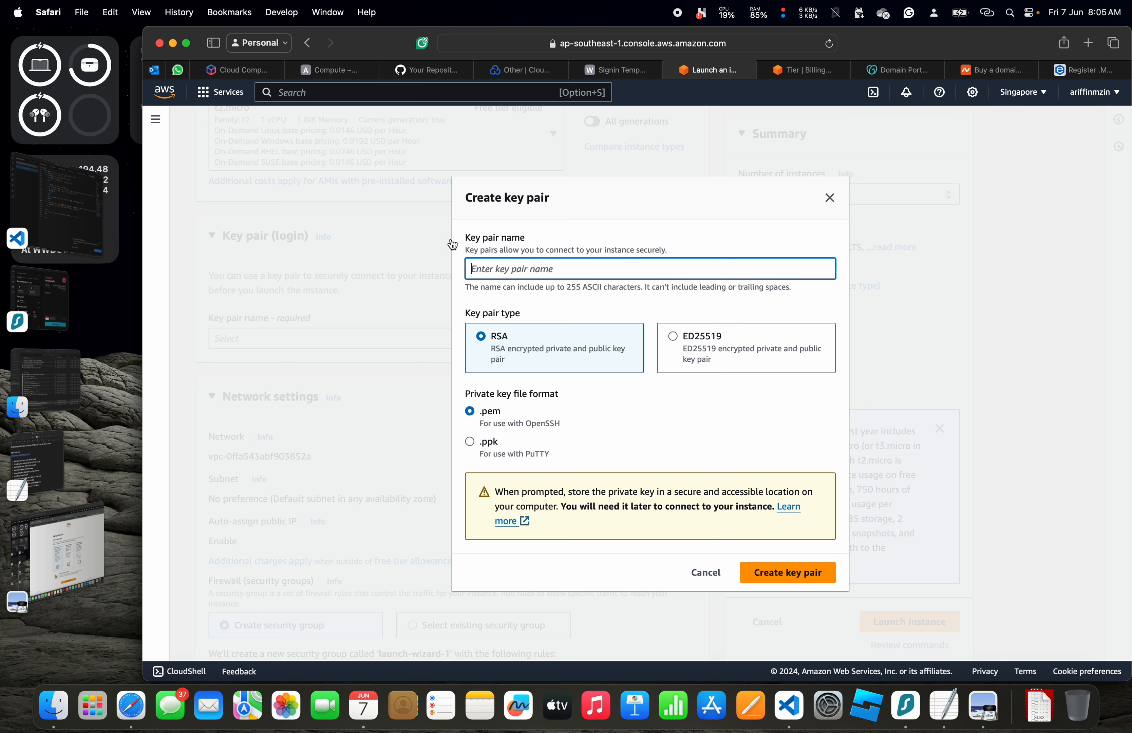
pyautogui.write('ubuntu-sg-01-')
pyautogui.write('ma')
pyautogui.write('cbo')
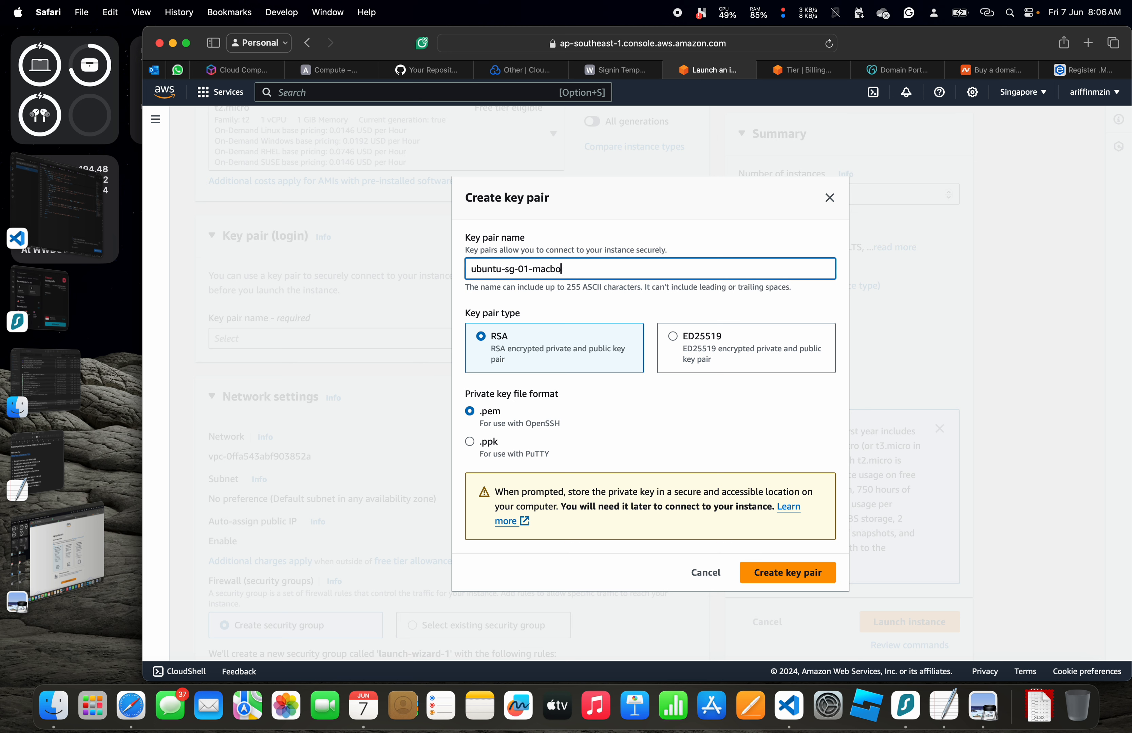
pyautogui.write('ok-air')
pyautogui.click(773, 575)
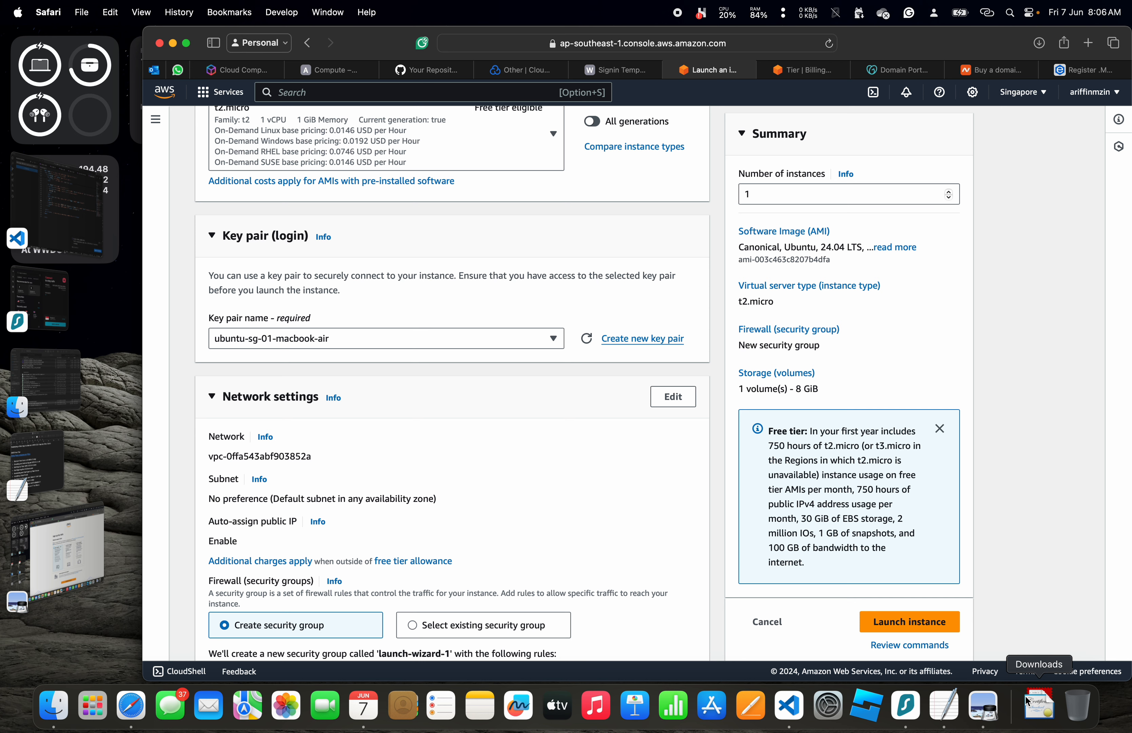
pyautogui.click(1046, 711)
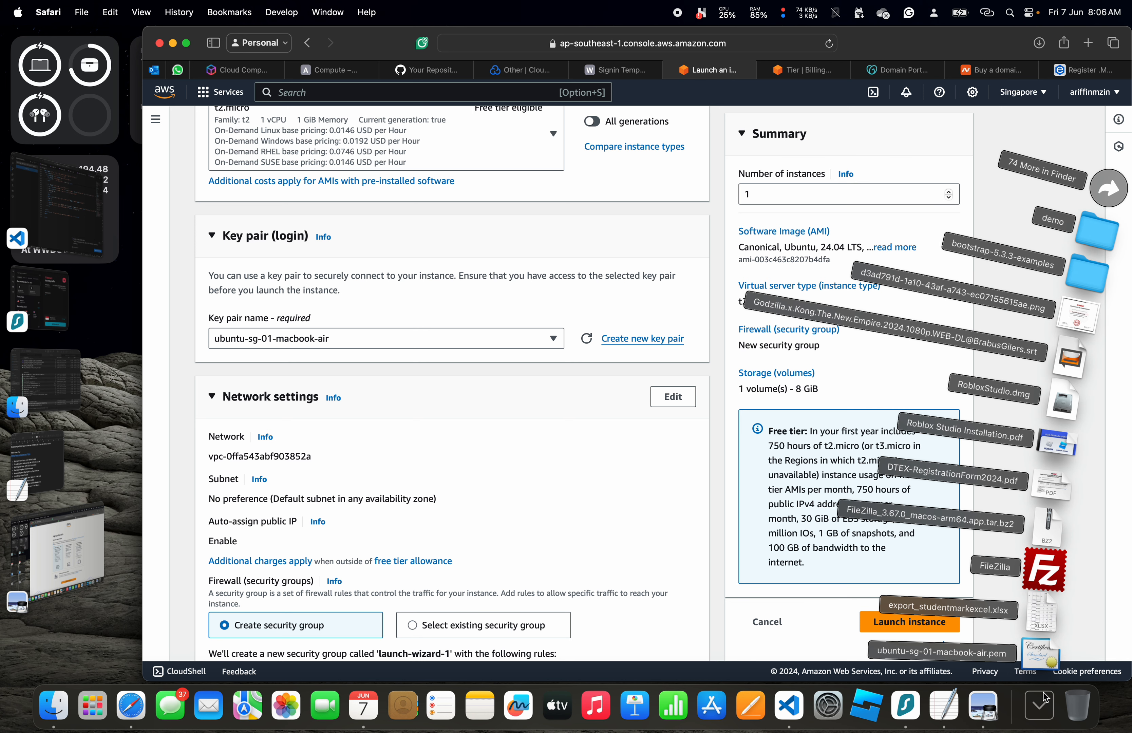
pyautogui.click(1040, 706)
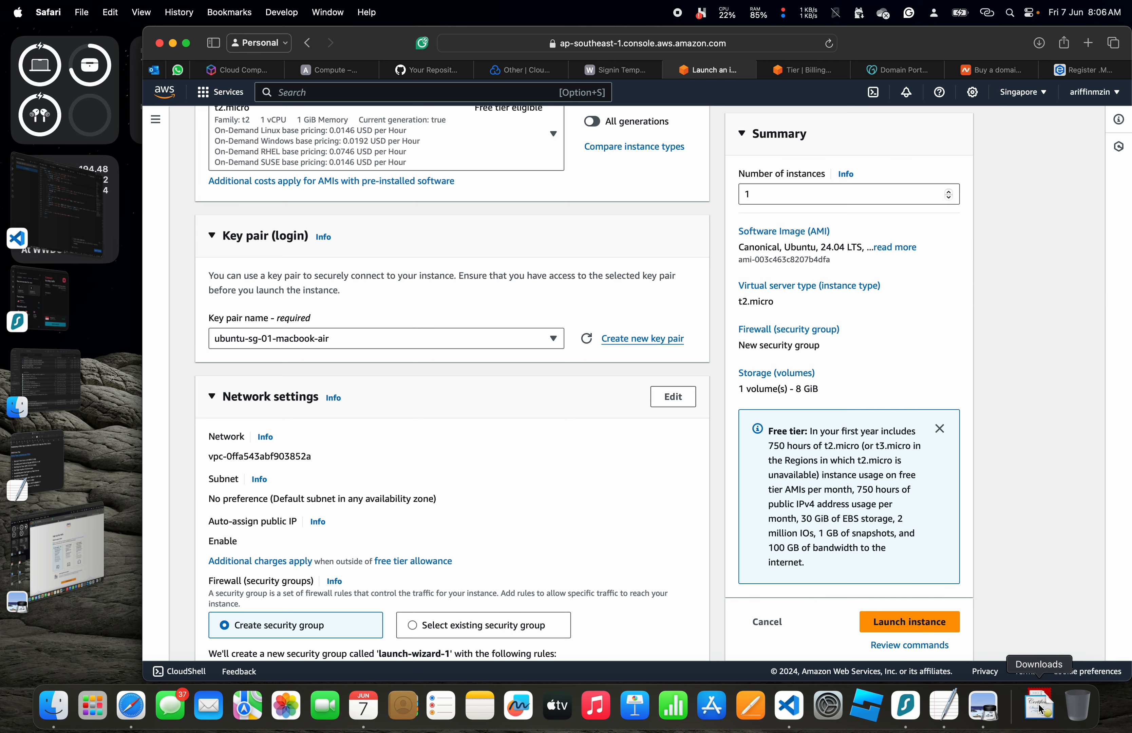
# Allow HTTPS and HTTP traffic from the internet in the instance's new security group.
pyautogui.scroll(-5, 581, 363)
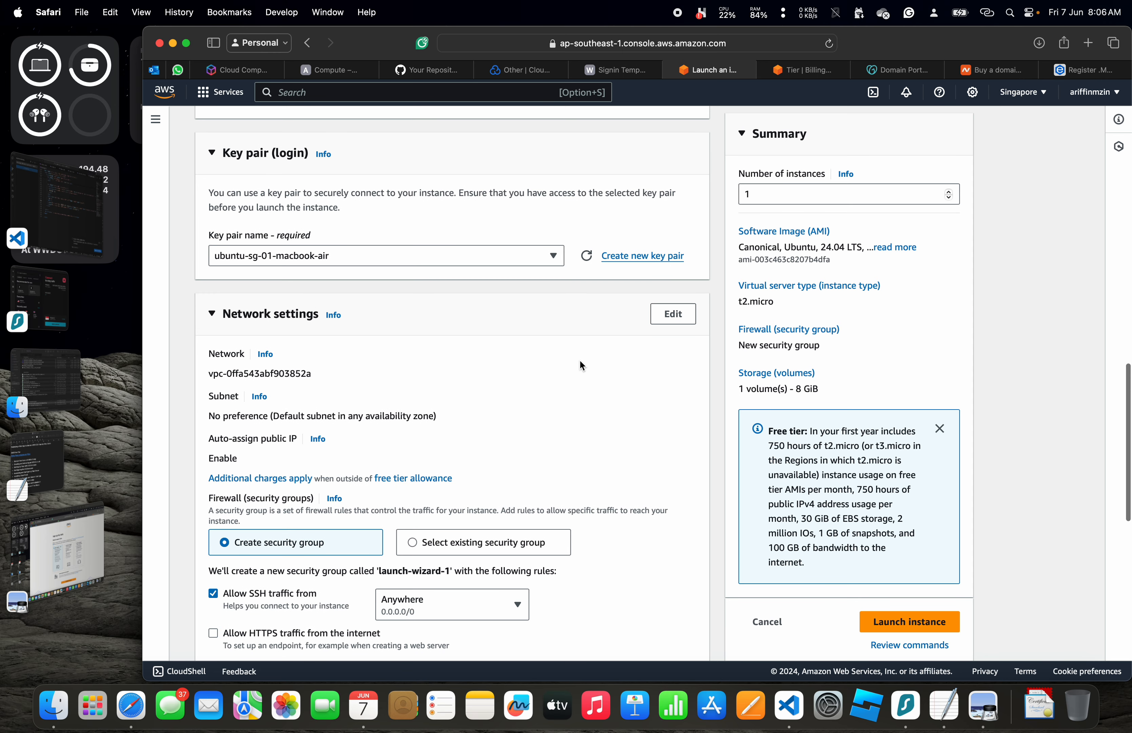
pyautogui.scroll(-2, 580, 366)
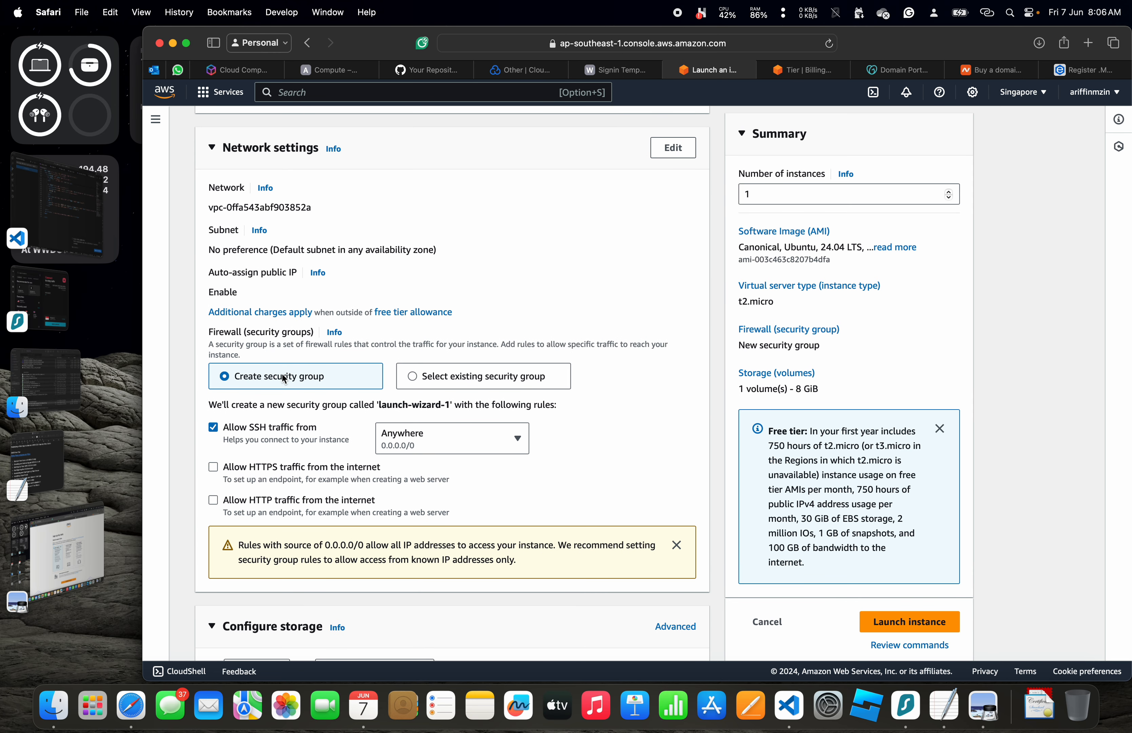
pyautogui.click(214, 467)
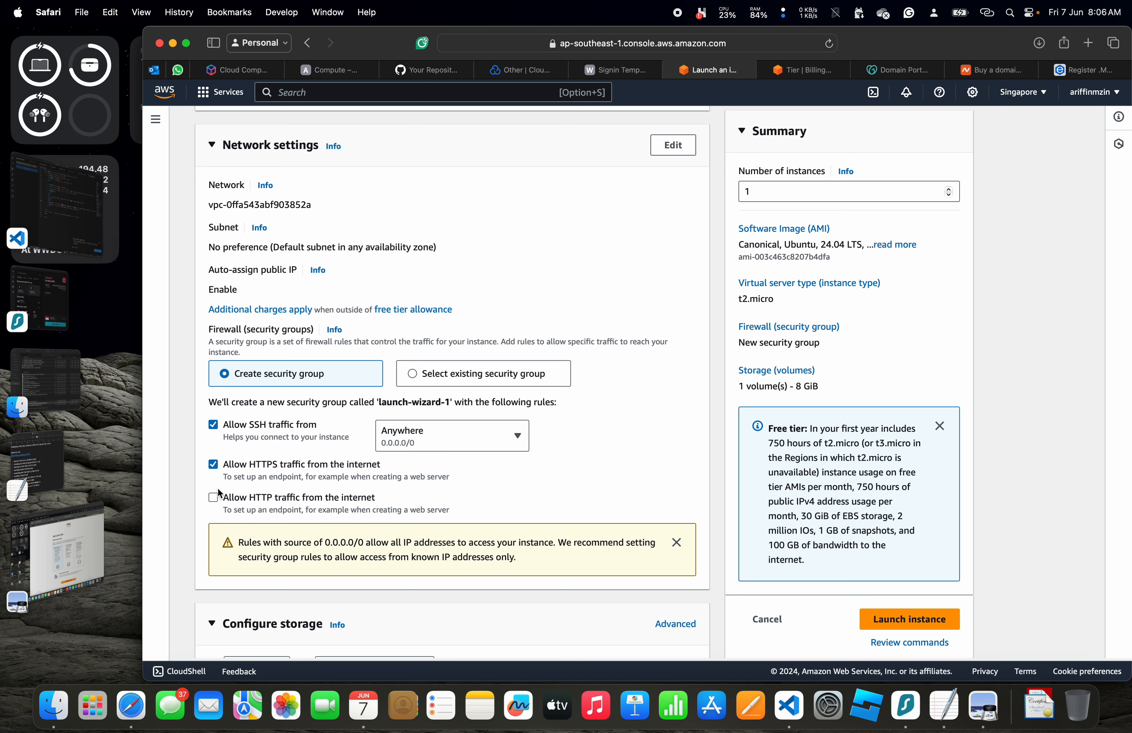
pyautogui.click(214, 497)
# Set the size of the instance's gp3 root volume to 10 GiB.
pyautogui.scroll(-3, 313, 388)
pyautogui.scroll(-2, 312, 387)
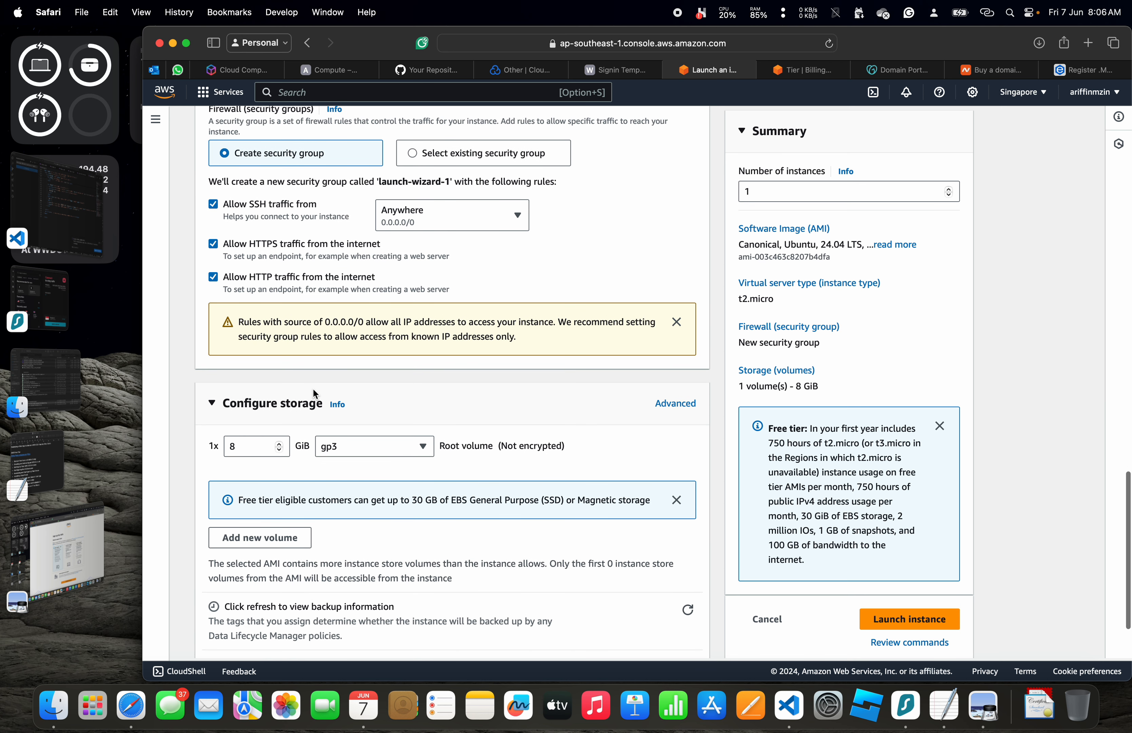
pyautogui.click(254, 445)
pyautogui.press('BackSpace')
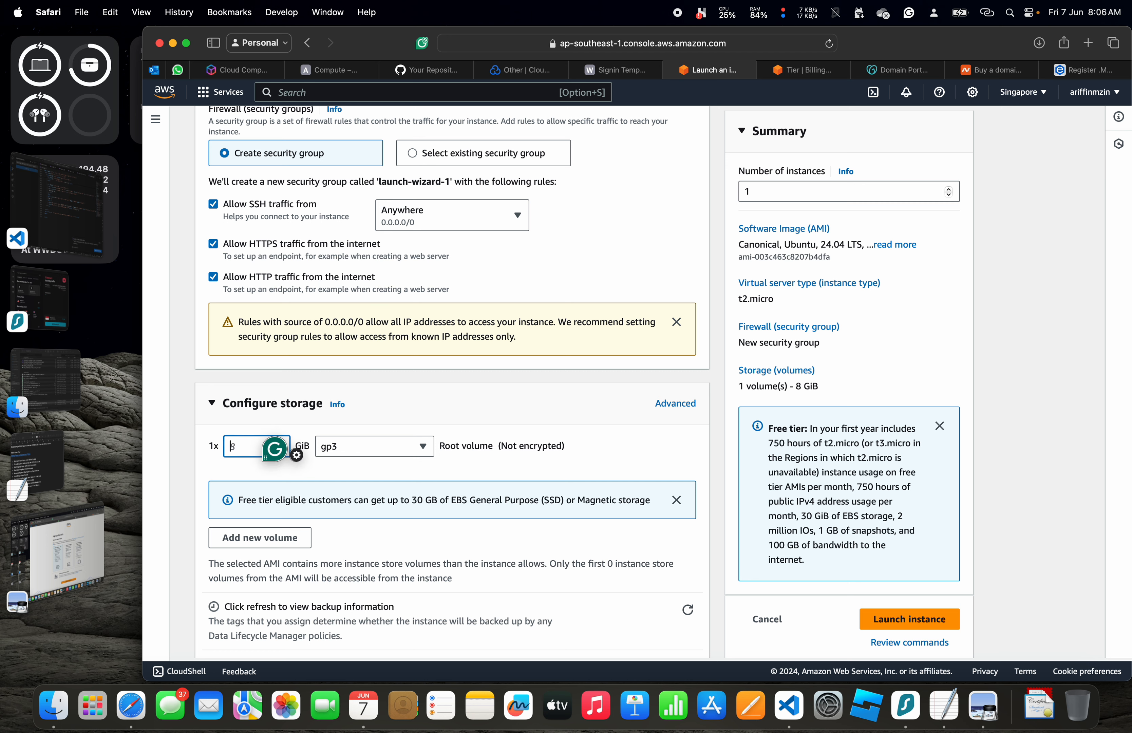
pyautogui.write('10')
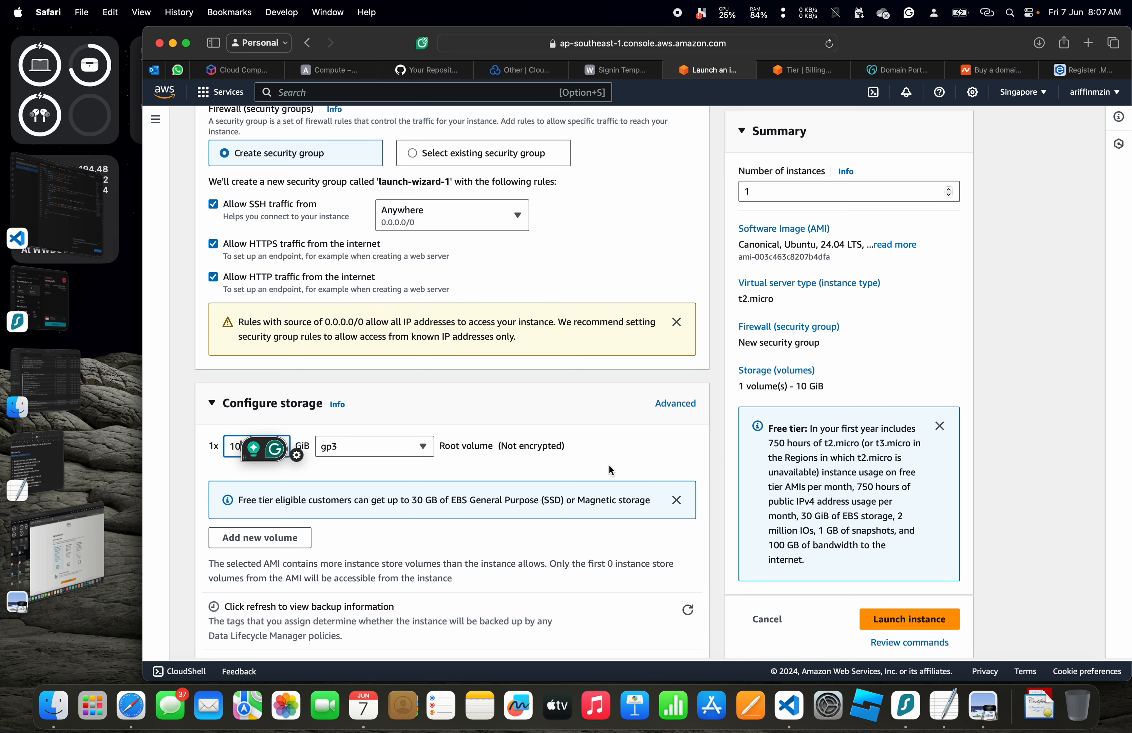
# Review the instance configuration once more and launch the instance.
pyautogui.scroll(-4, 610, 469)
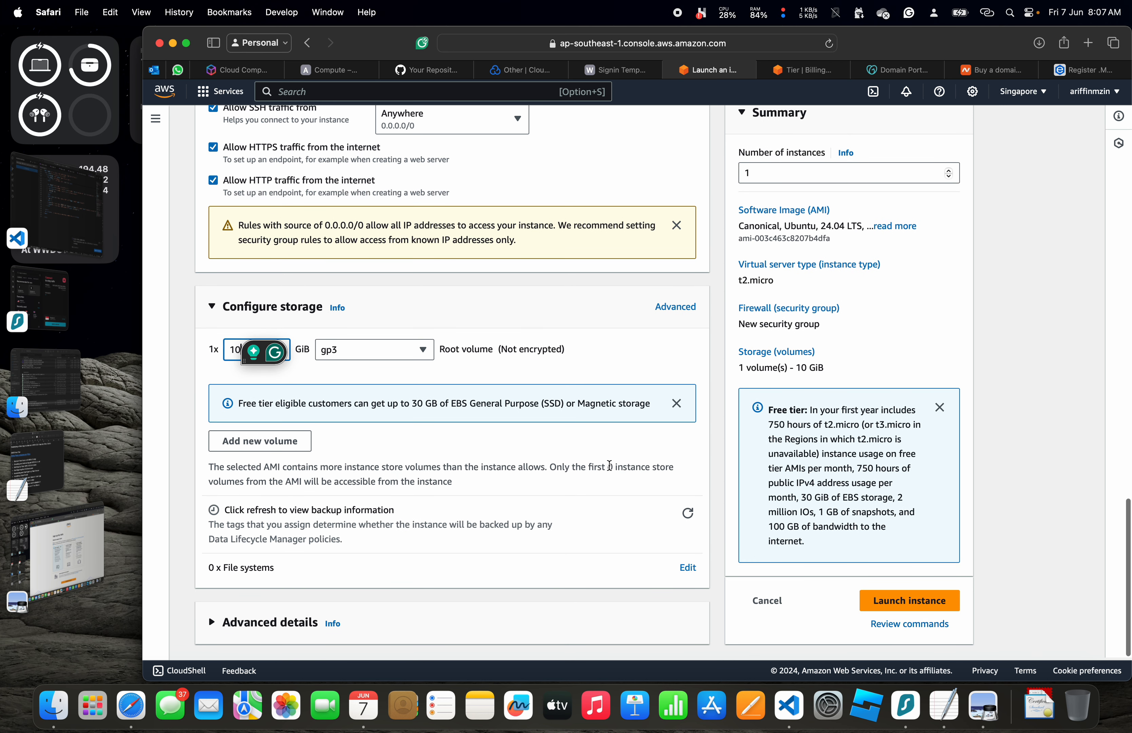
pyautogui.scroll(10, 609, 465)
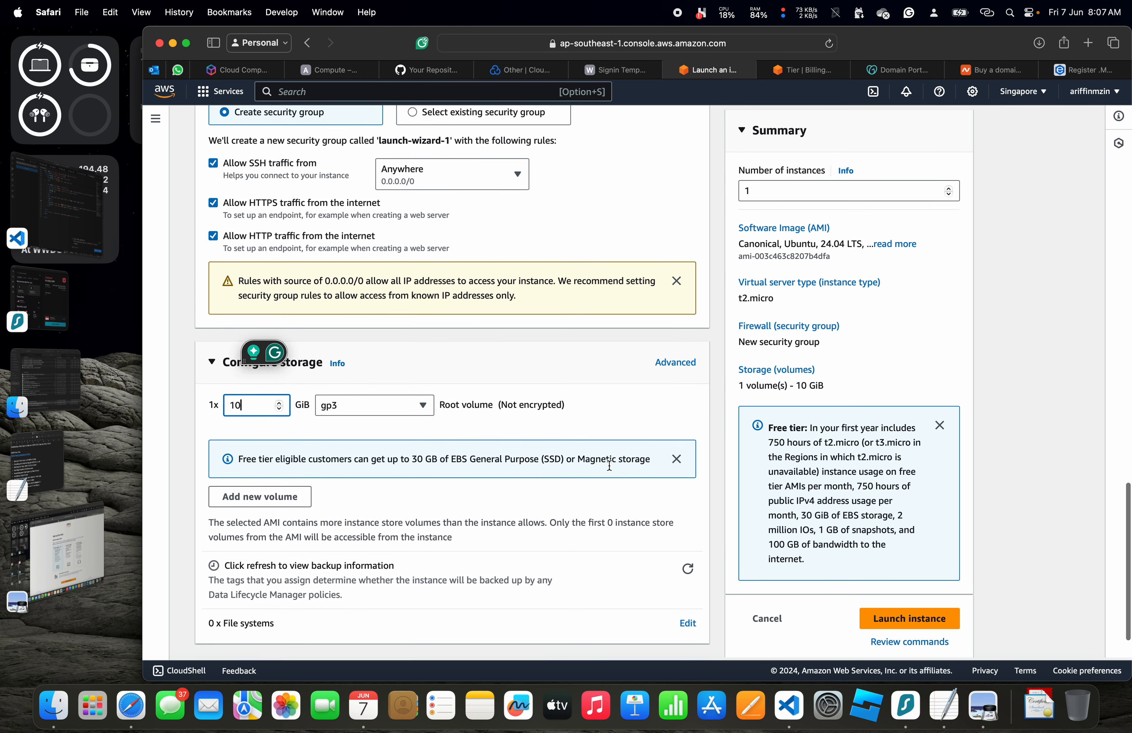
pyautogui.scroll(10, 609, 465)
pyautogui.scroll(-15, 609, 465)
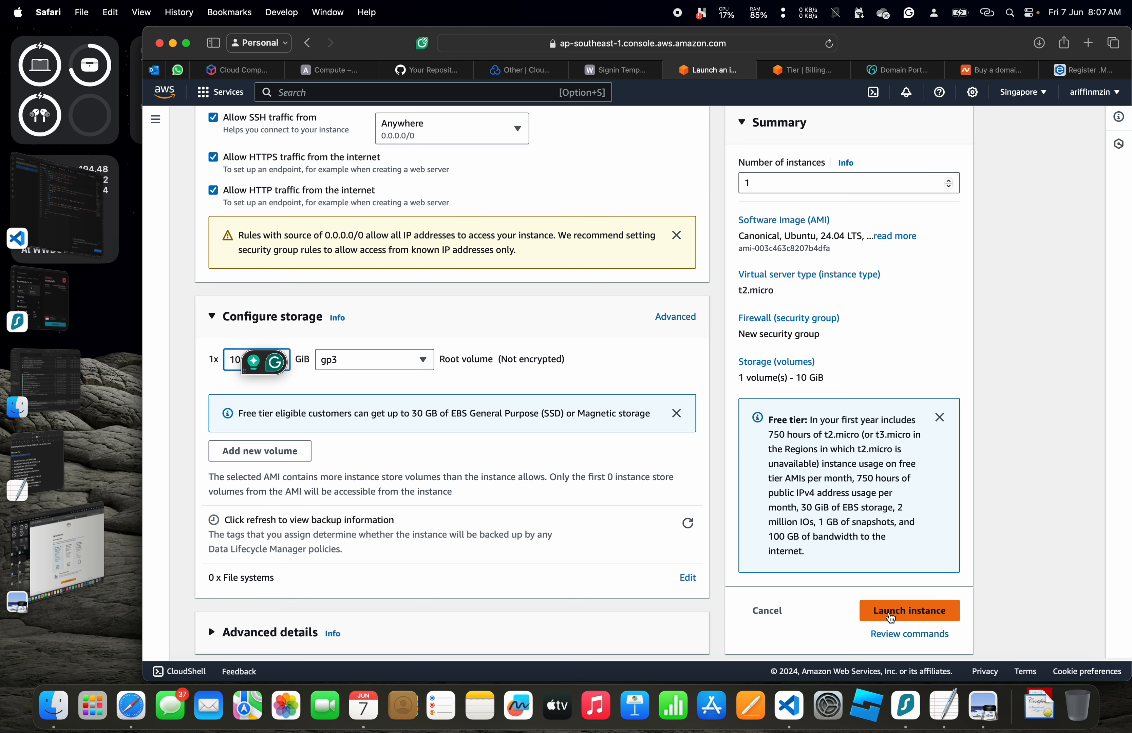
pyautogui.click(890, 617)
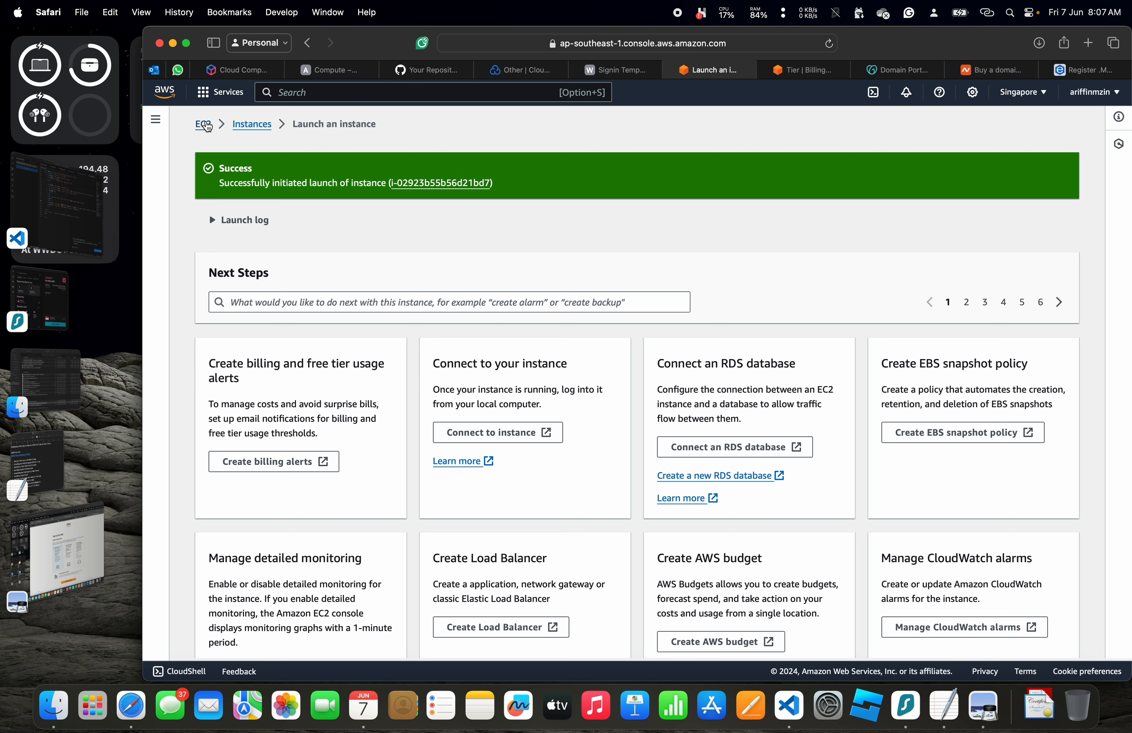
# Go to the EC2 instances list, refresh it, and open the summary of the newly launched ubuntu-sg-01 instance.
pyautogui.click(205, 125)
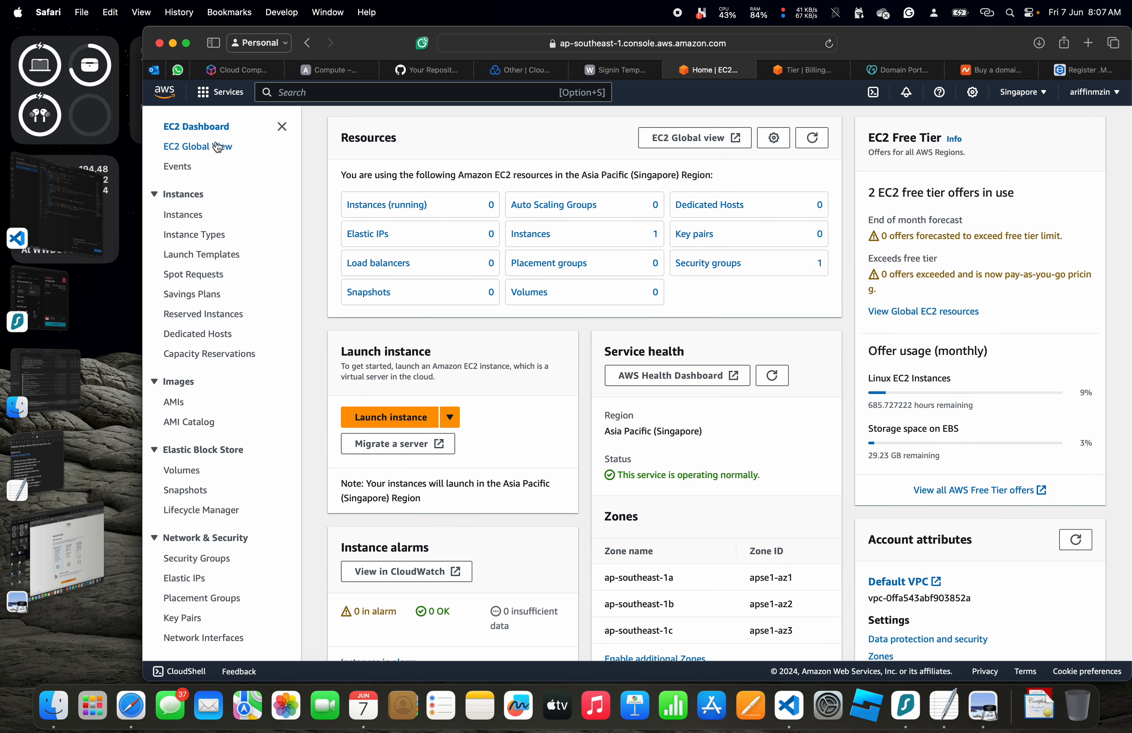
pyautogui.click(188, 215)
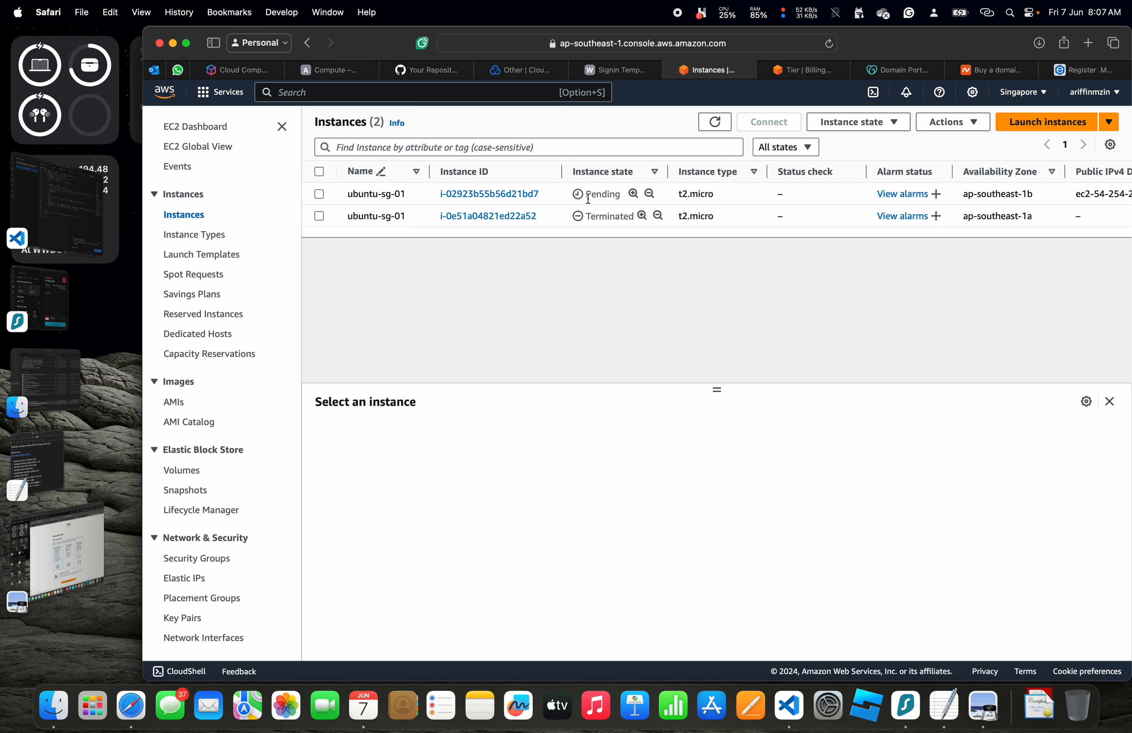
pyautogui.click(719, 122)
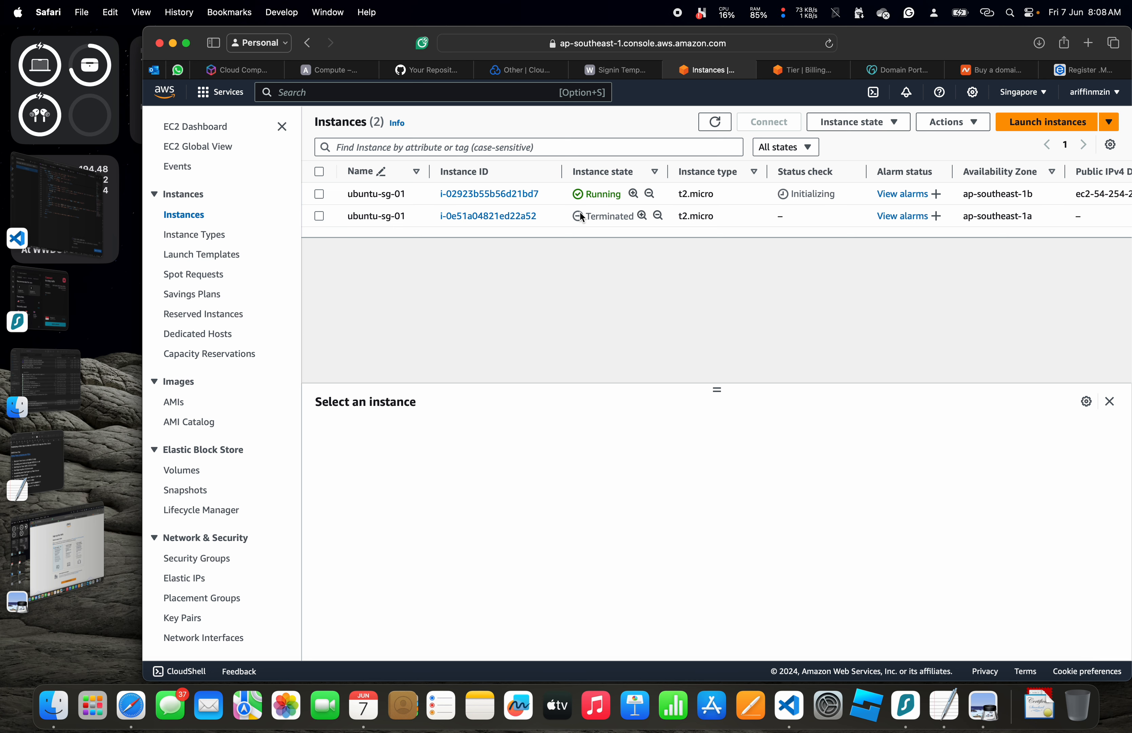
pyautogui.scroll(-1, 581, 213)
pyautogui.click(489, 195)
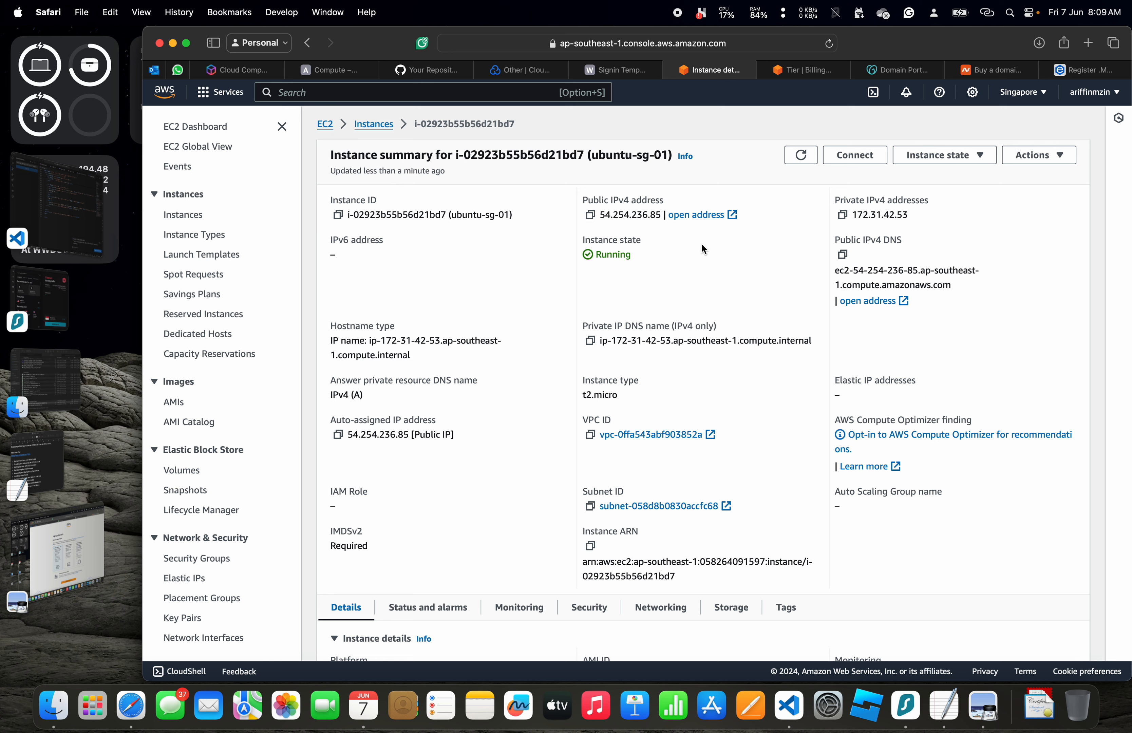
# Switch to the Terminal app and enlarge its text.
pyautogui.press('super+space')
pyautogui.write('terminal')
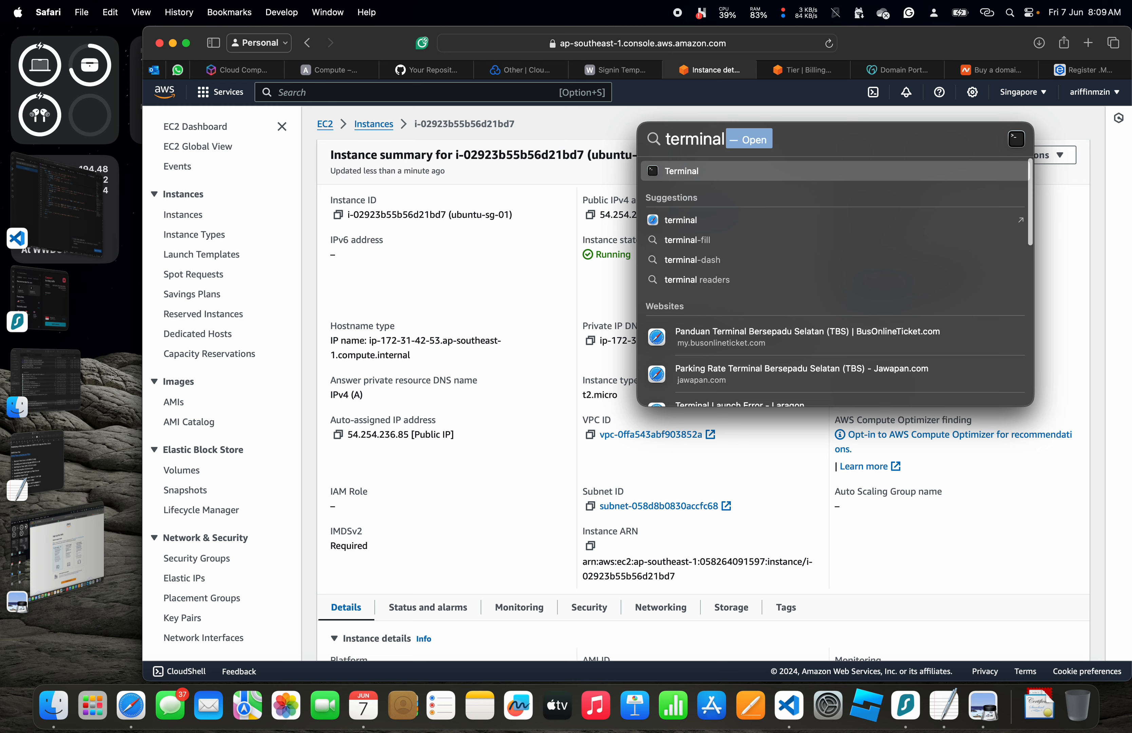
pyautogui.press('Return')
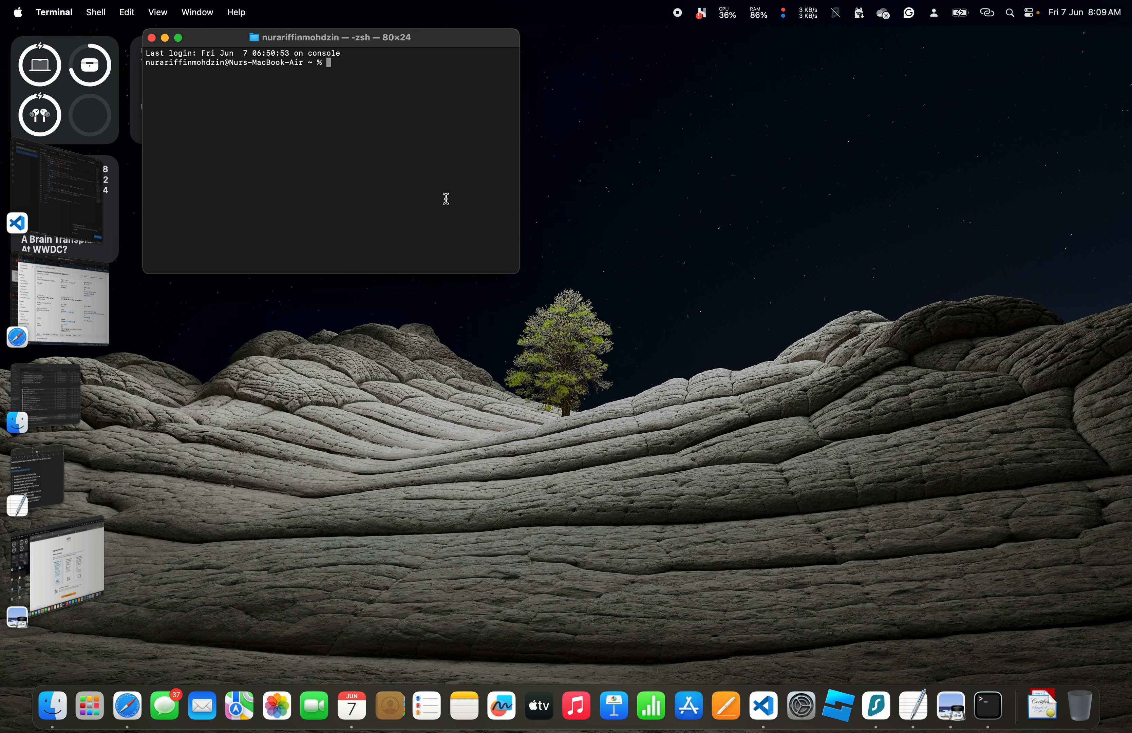
pyautogui.press('super+plus')
pyautogui.press('super+plus')
pyautogui.press('super+plus')
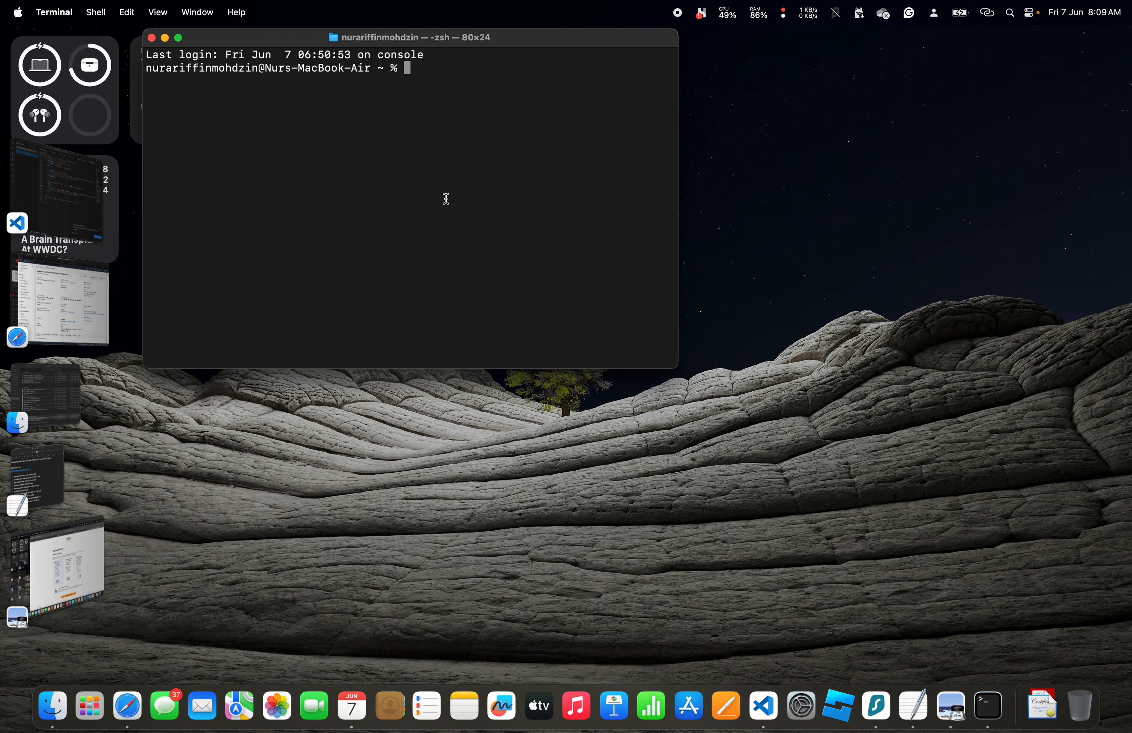
pyautogui.press('super+plus')
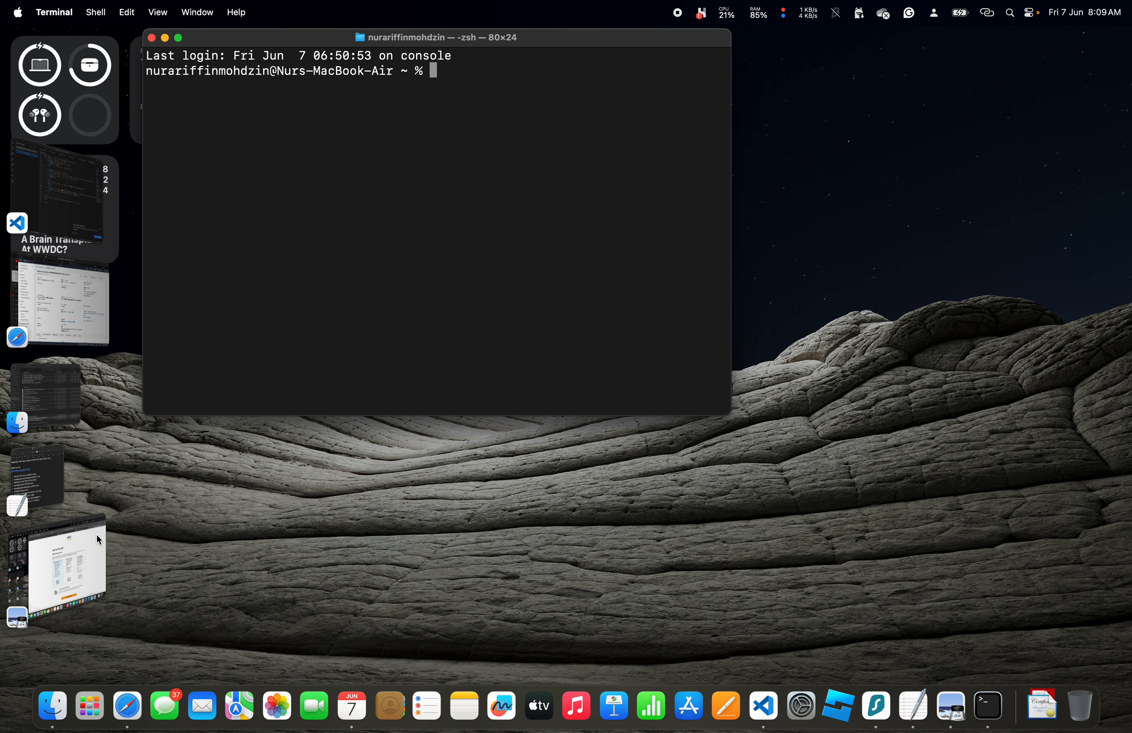
# View the two desktop screenshots from 7.22 AM for opening Windows PowerShell and connecting over SSH with the .pem key.
pyautogui.click(542, 487)
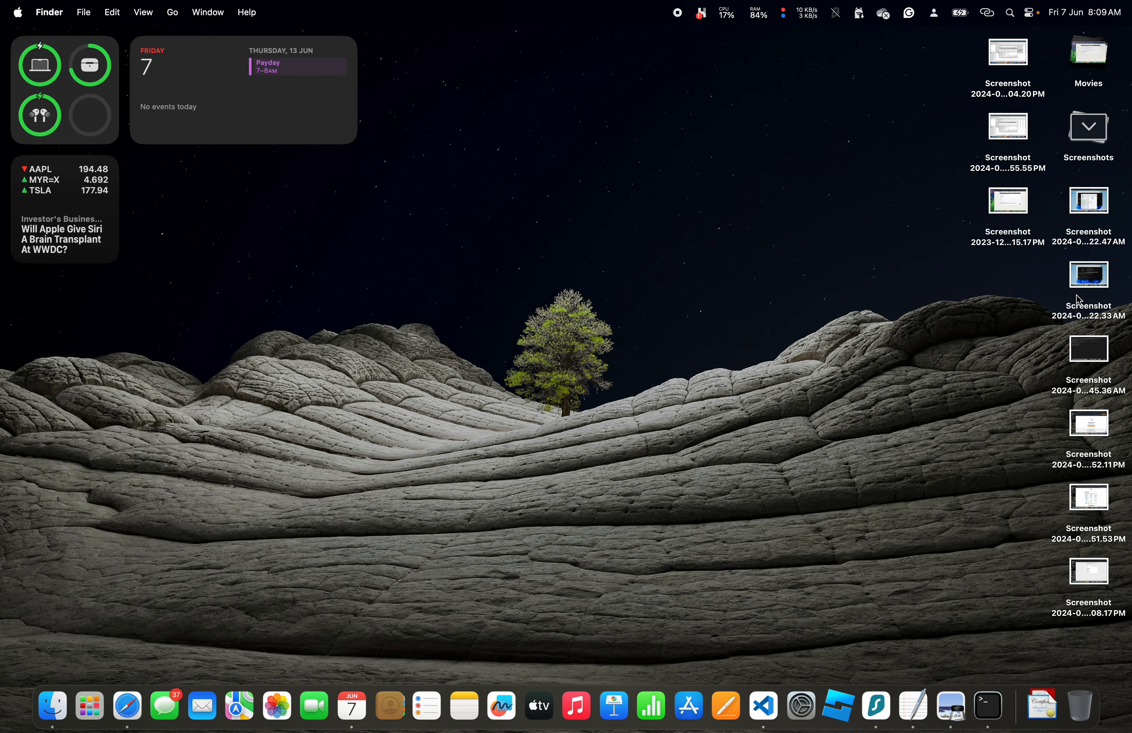
pyautogui.doubleClick(1095, 212)
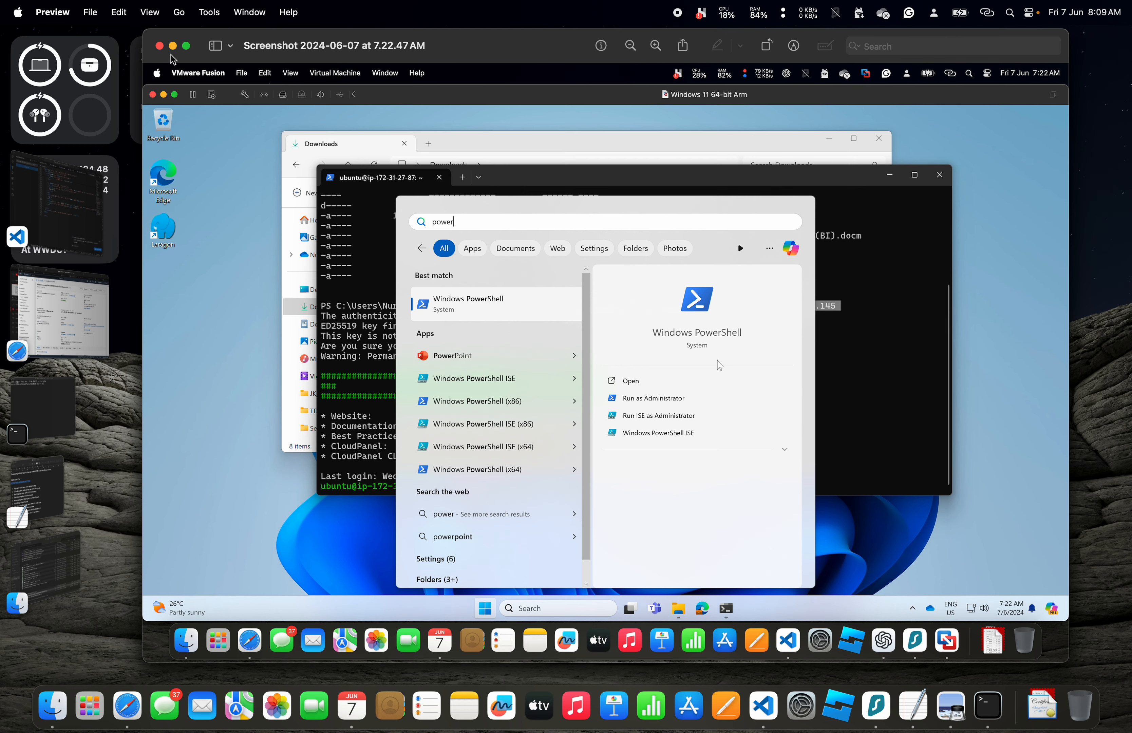
pyautogui.click(160, 46)
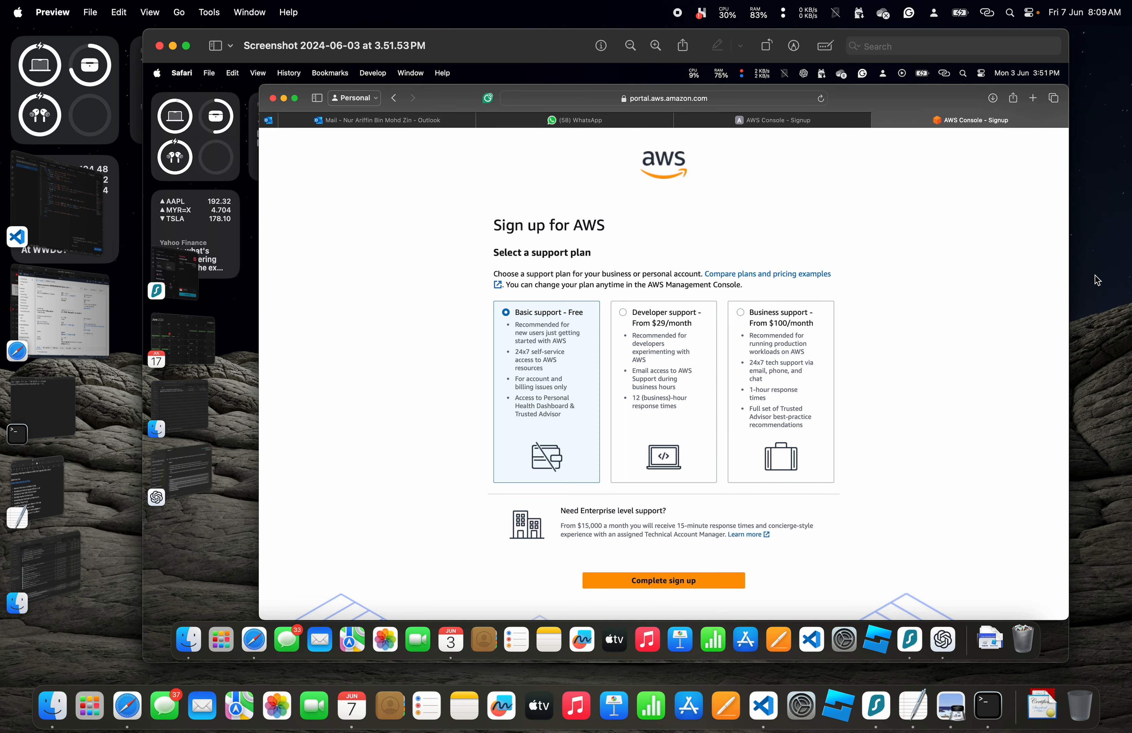
pyautogui.click(1094, 277)
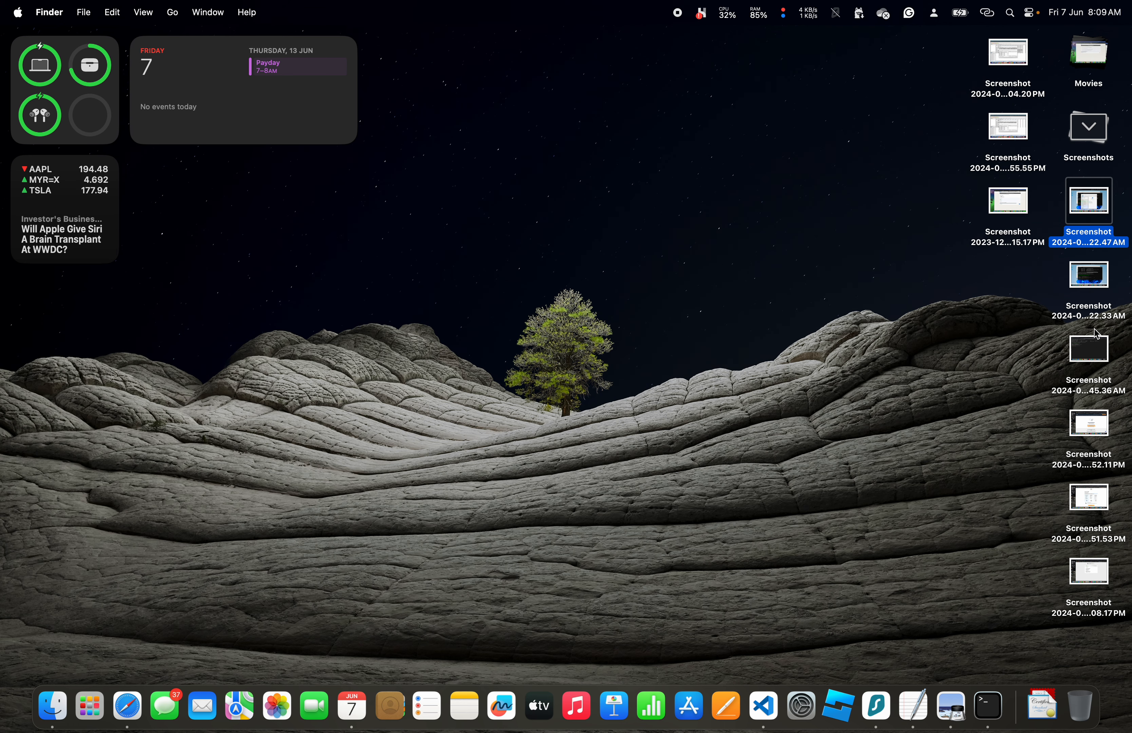
pyautogui.doubleClick(1094, 283)
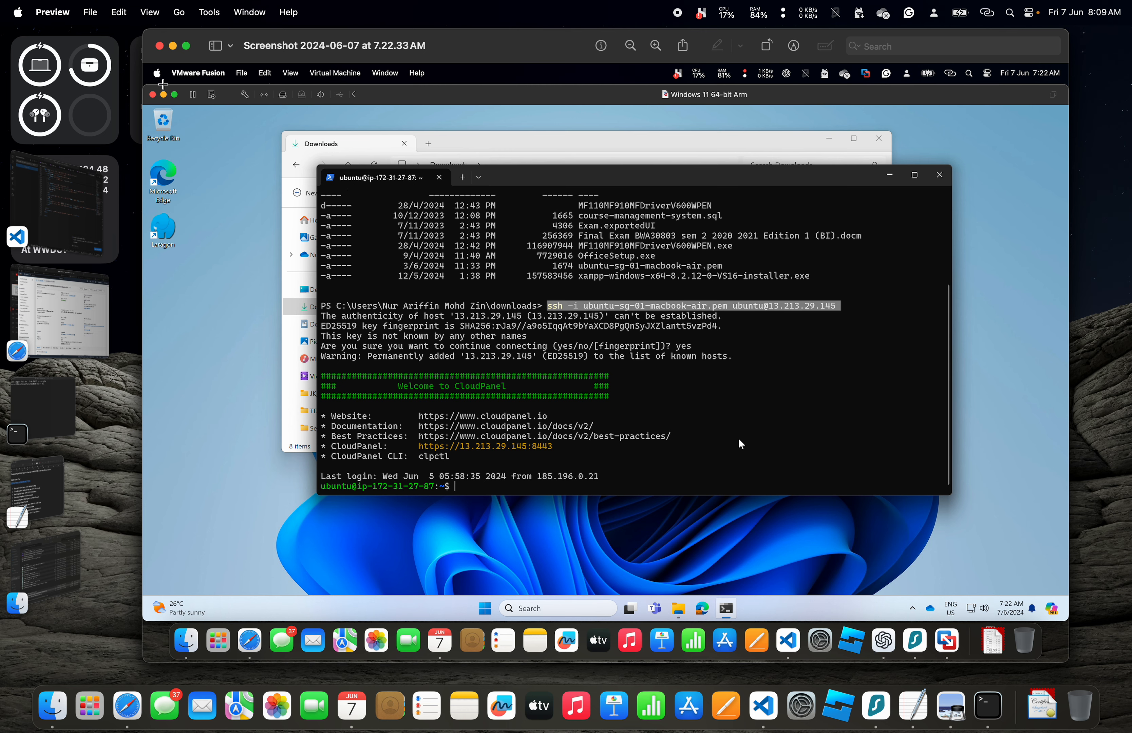
pyautogui.click(160, 46)
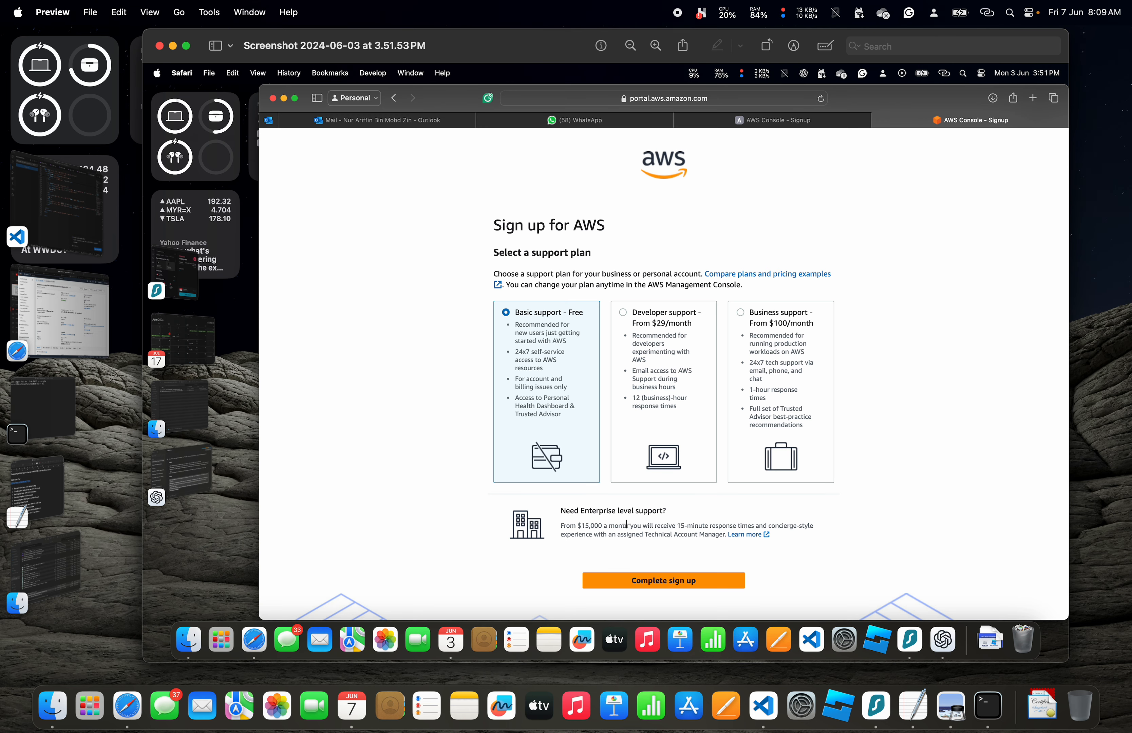
# Begin an ssh -i command in the Terminal, and copy ubuntu-sg-01-macbook-air.pem from the Downloads folder in Finder.
pyautogui.click(986, 703)
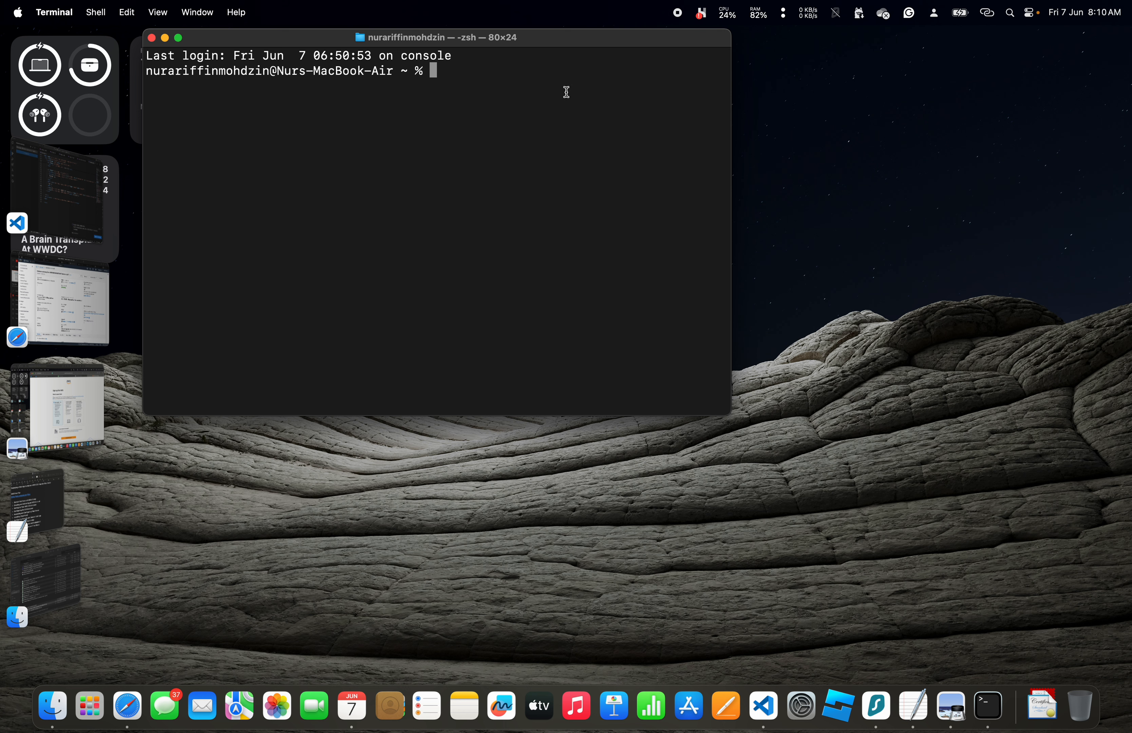
pyautogui.write('ssh -i')
pyautogui.click(1042, 705)
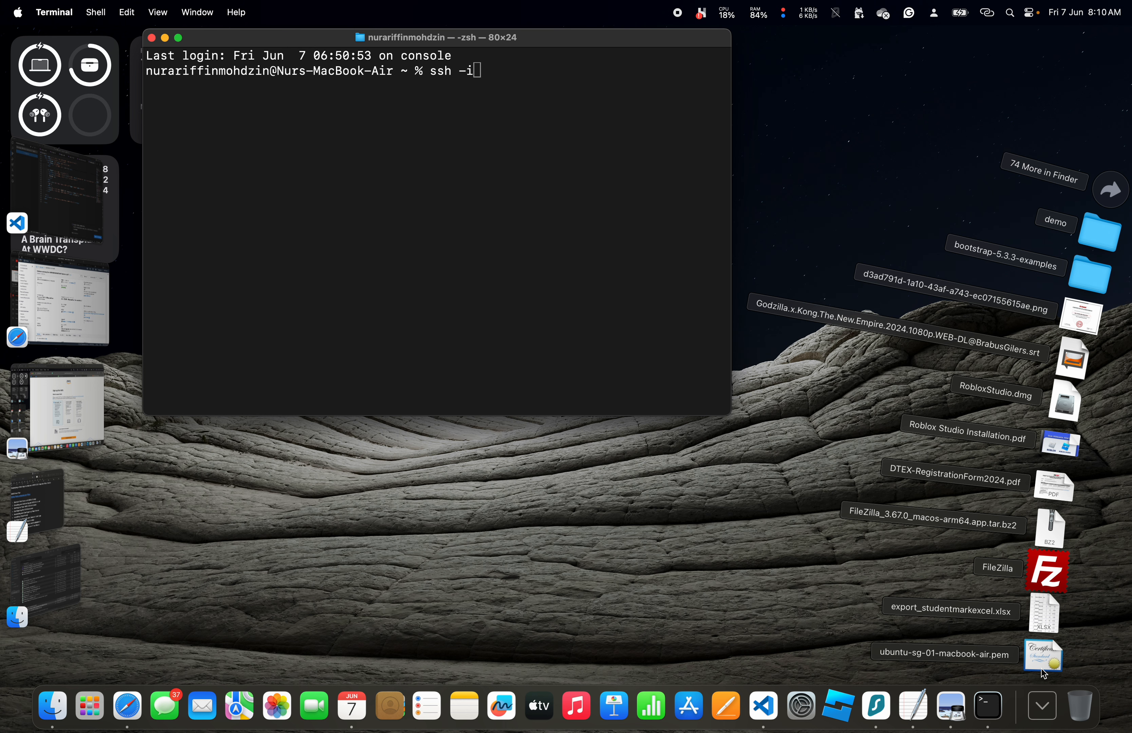
pyautogui.click(1107, 192)
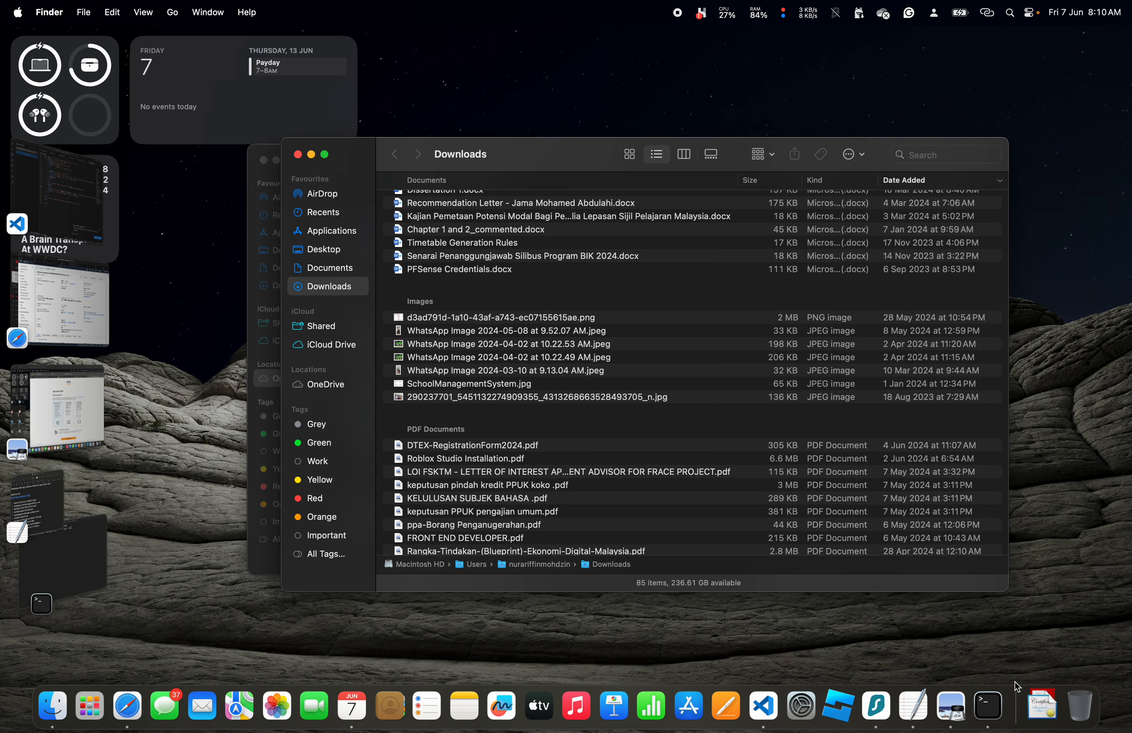
pyautogui.scroll(-15, 678, 435)
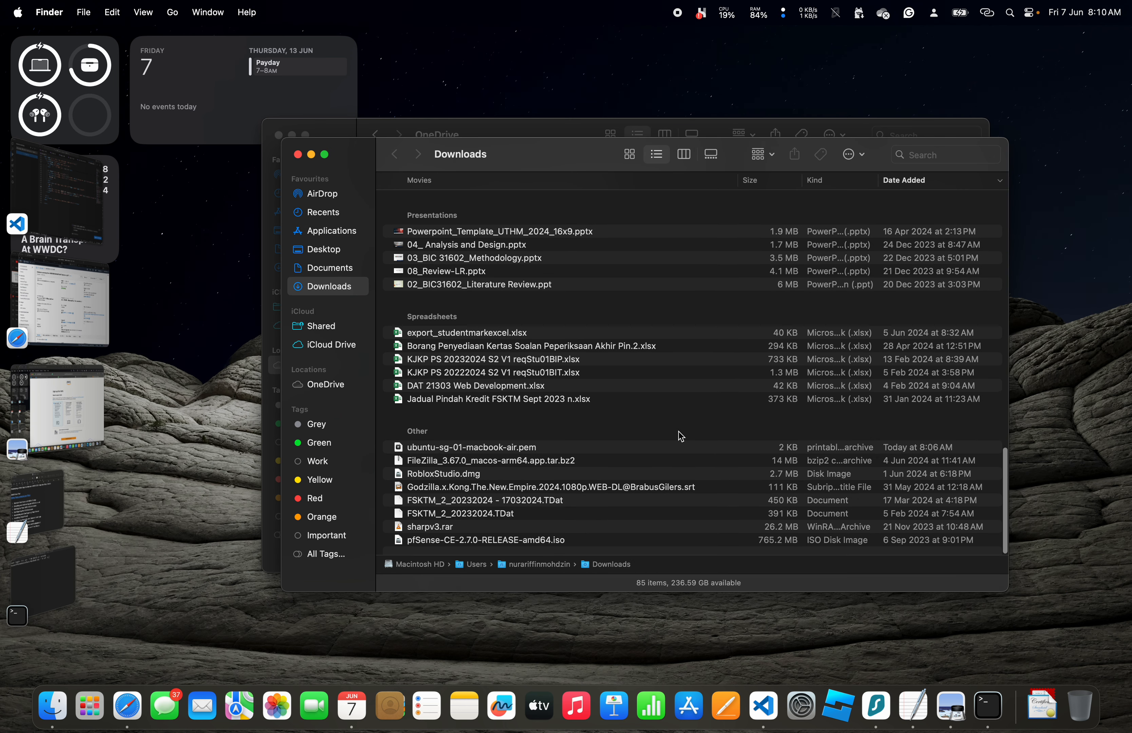
pyautogui.click(519, 454)
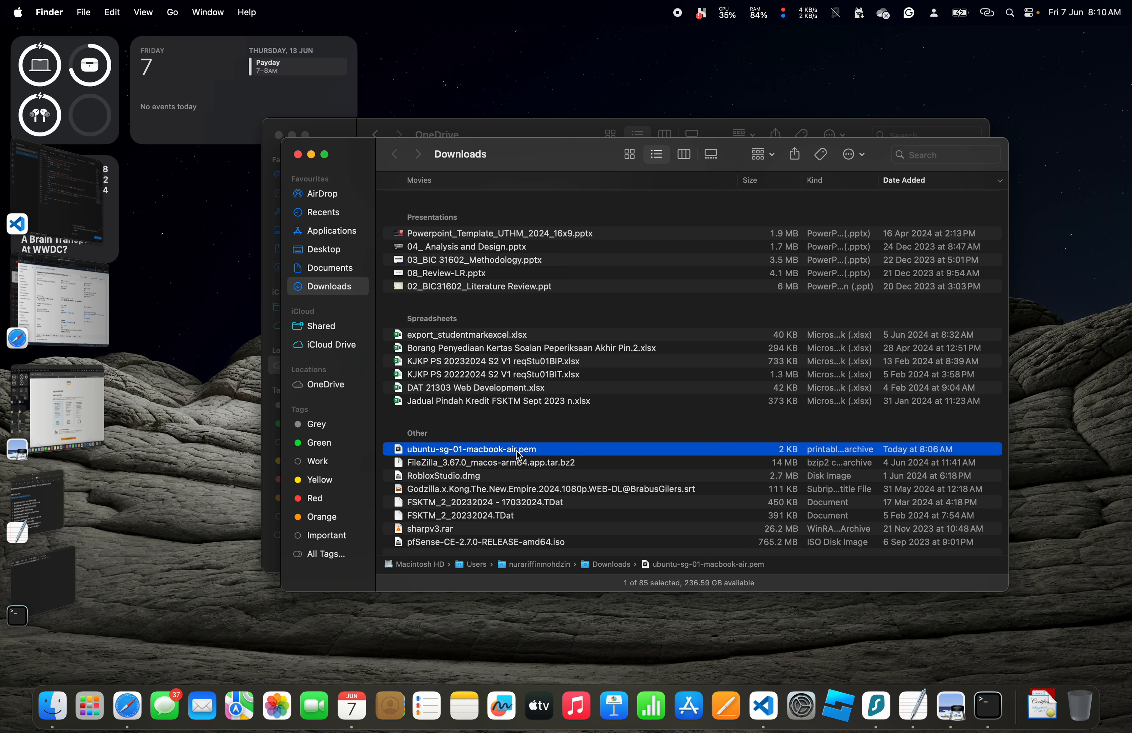
pyautogui.rightClick(519, 456)
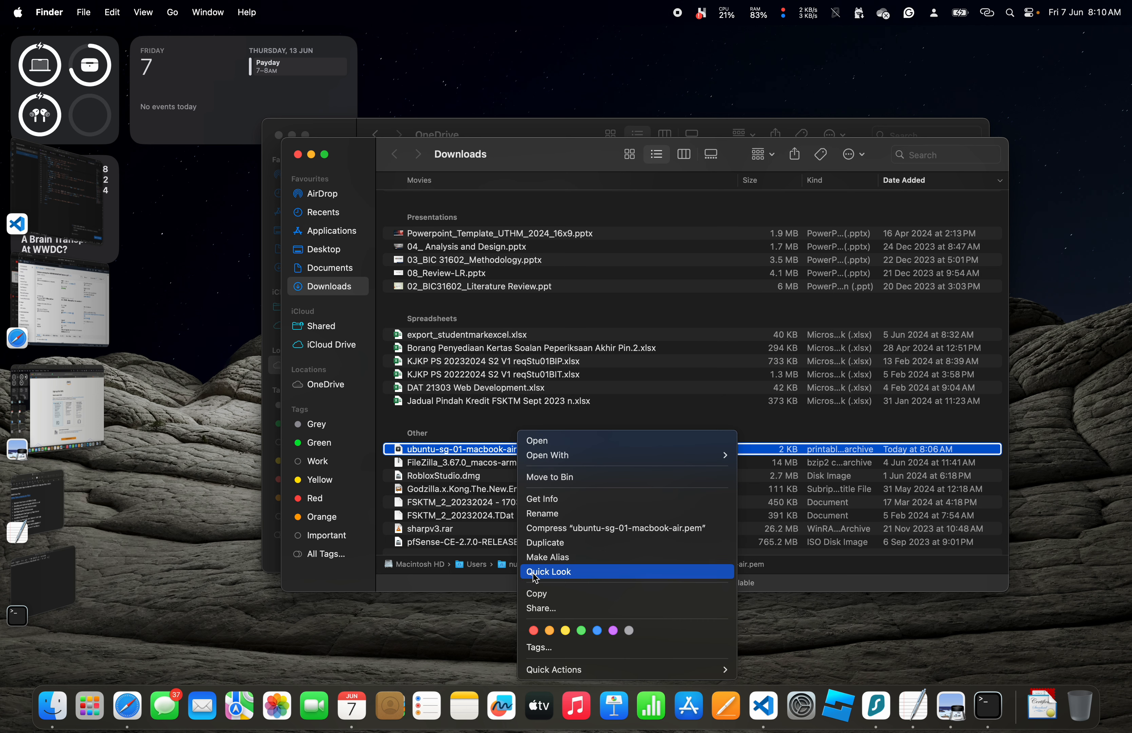
pyautogui.click(534, 595)
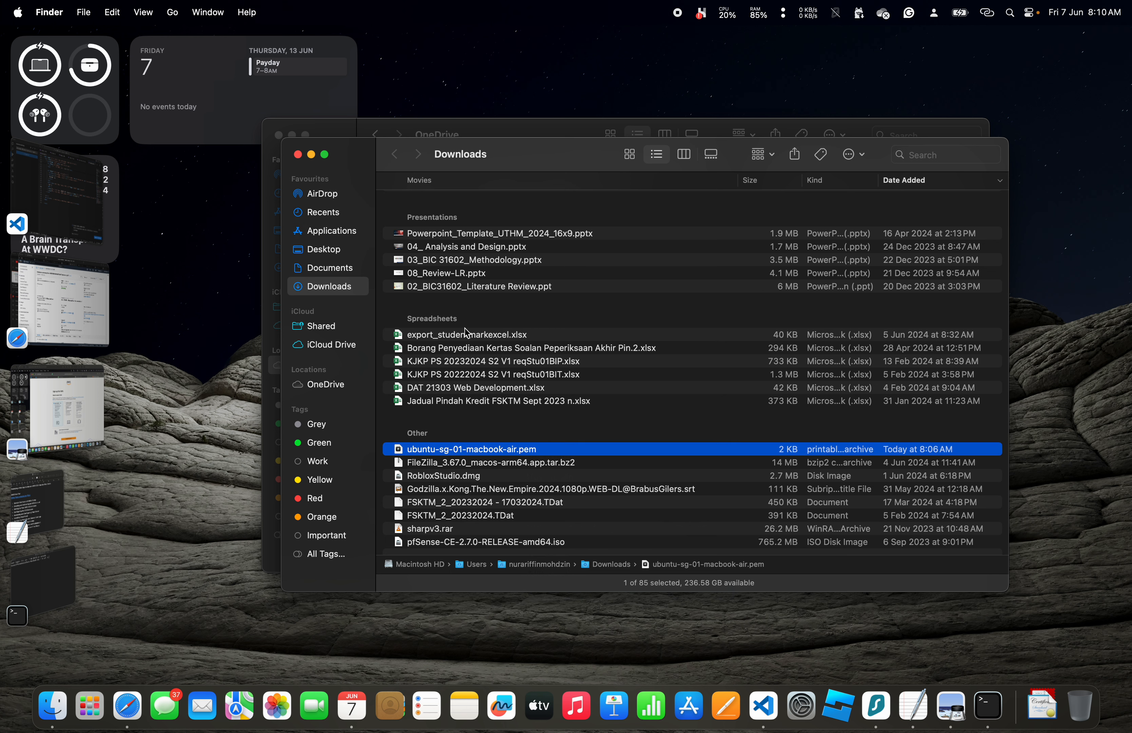
# Paste the copied .pem key into the home folder under Macintosh HD > Users, replacing the older file of the same name.
pyautogui.click(174, 11)
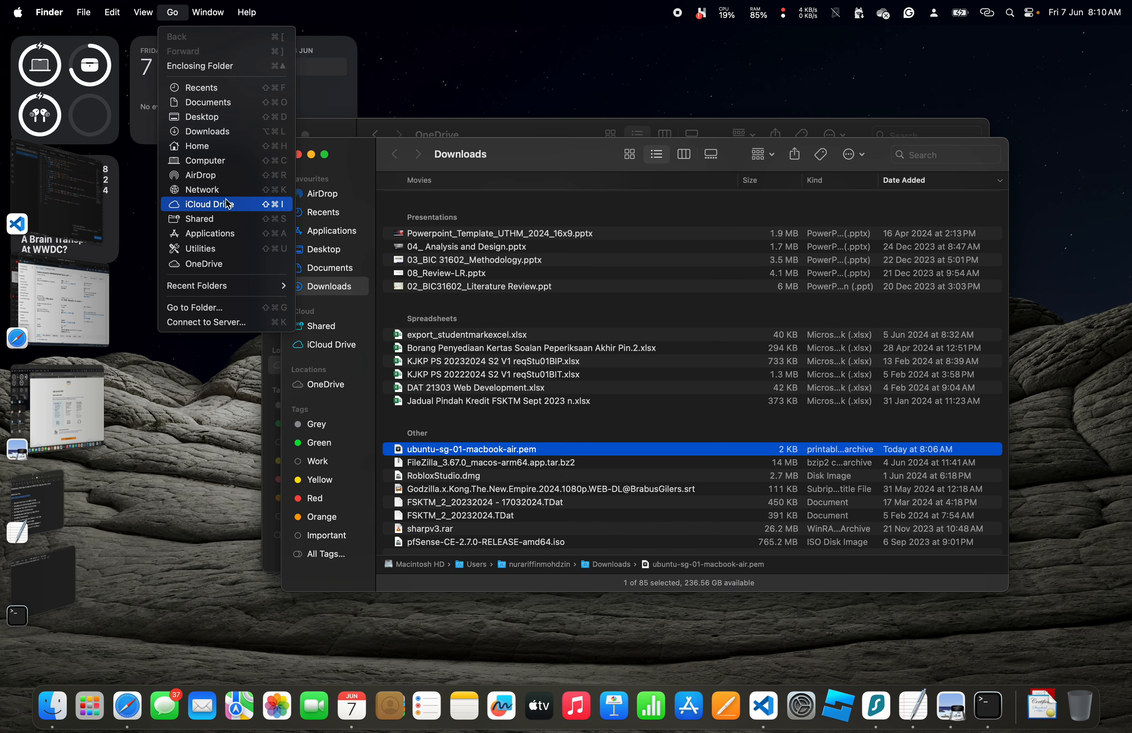
pyautogui.click(236, 167)
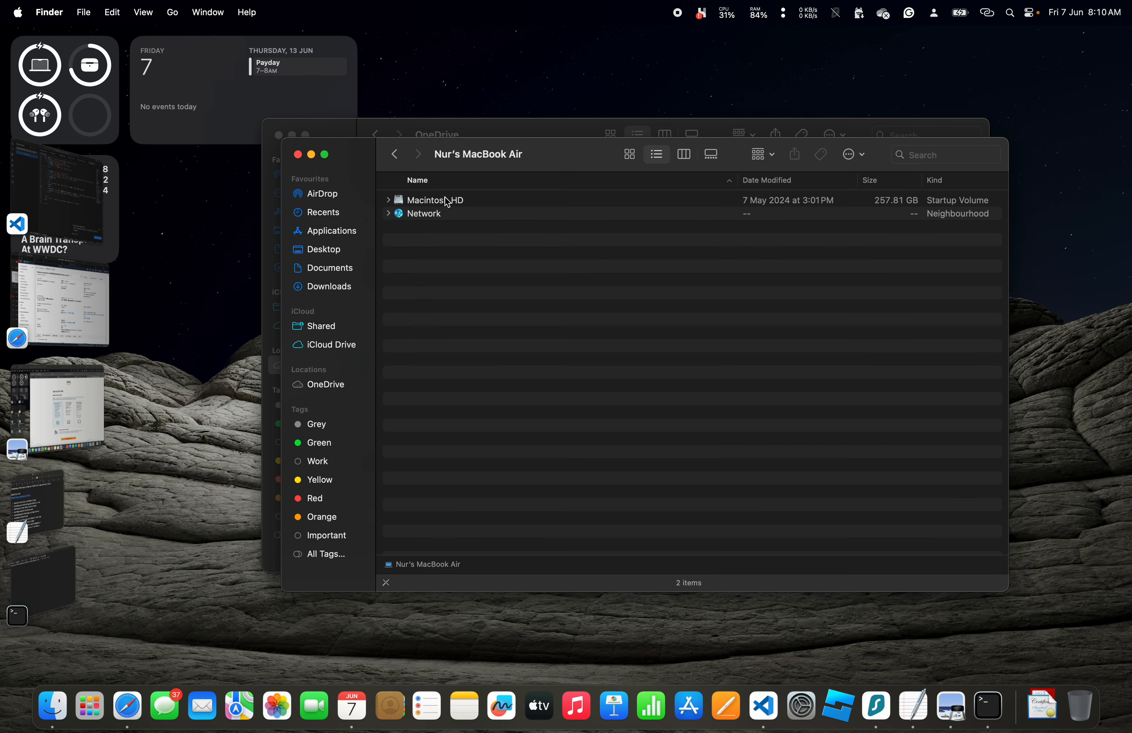
pyautogui.doubleClick(448, 201)
pyautogui.doubleClick(426, 243)
pyautogui.click(440, 203)
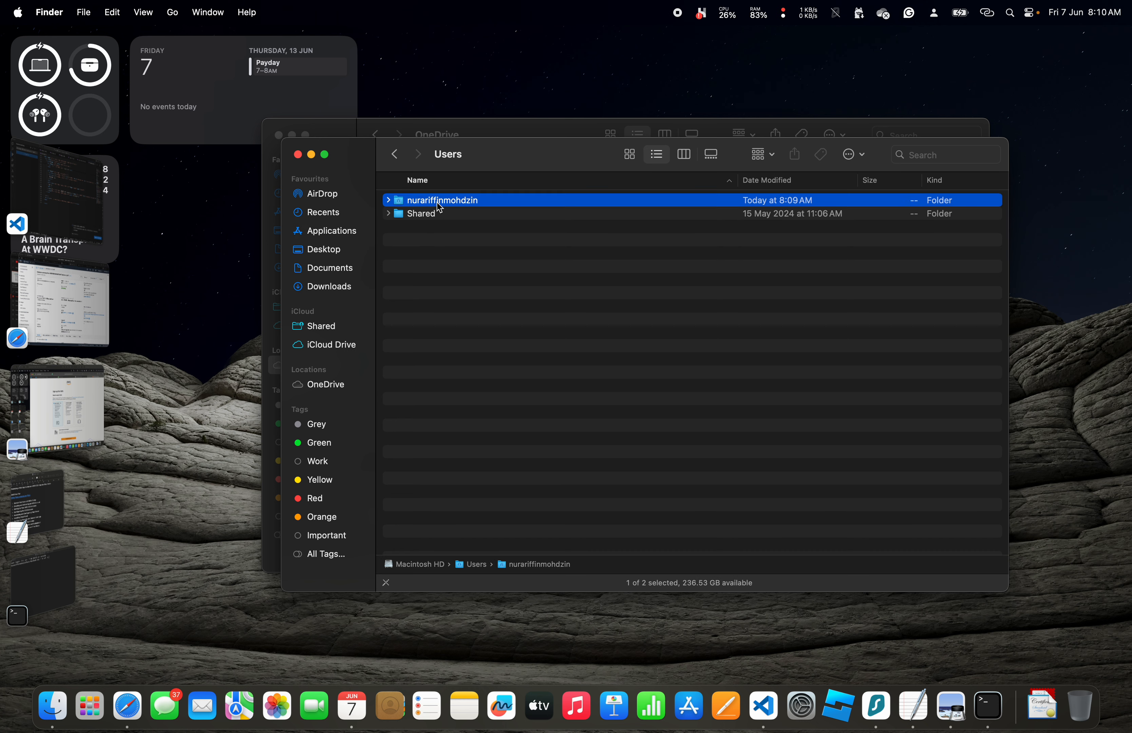
pyautogui.doubleClick(440, 205)
pyautogui.rightClick(492, 473)
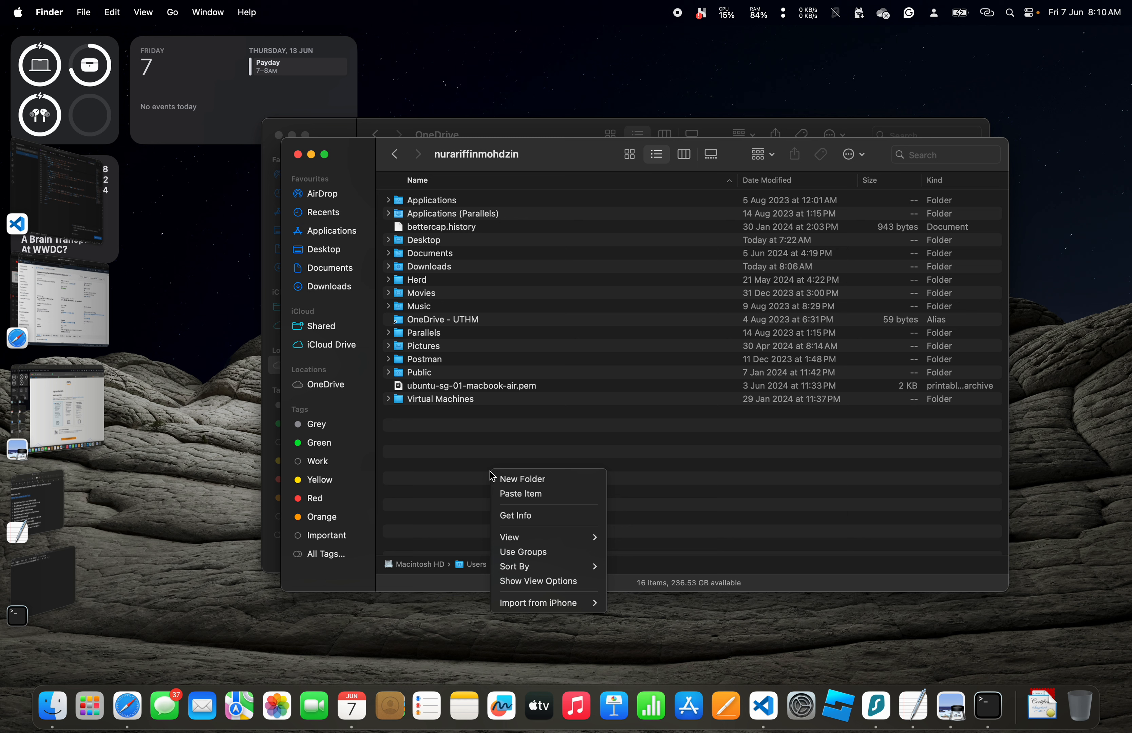
pyautogui.click(507, 493)
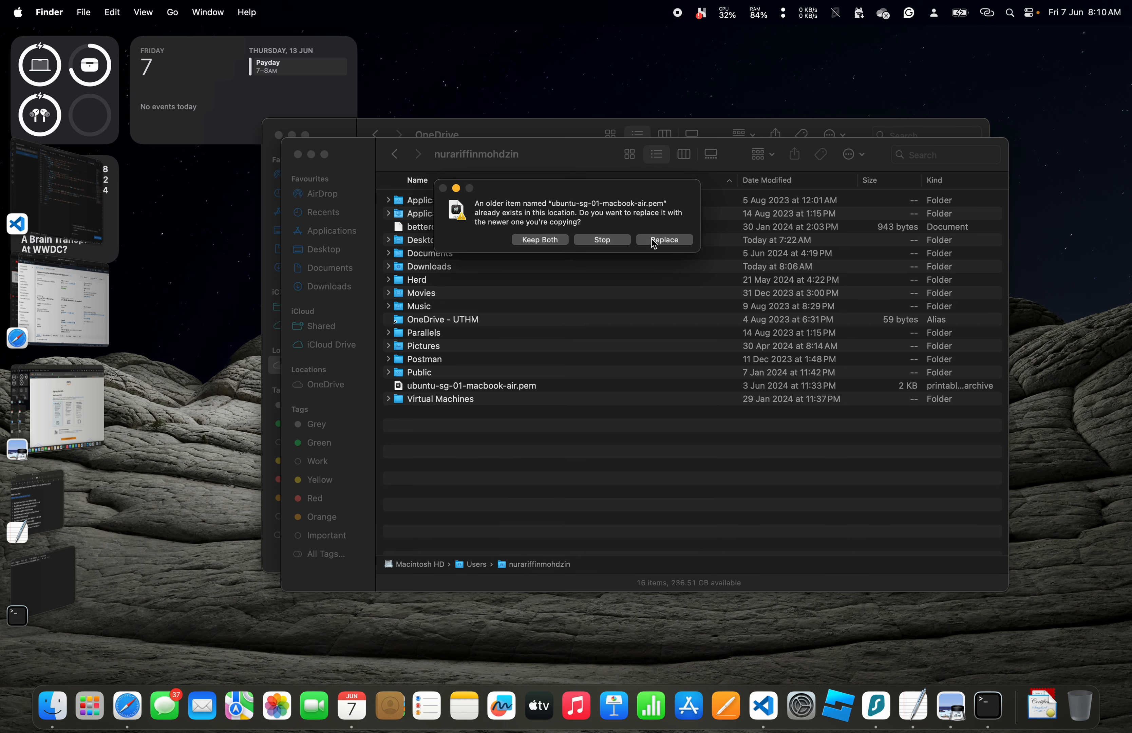
pyautogui.click(664, 240)
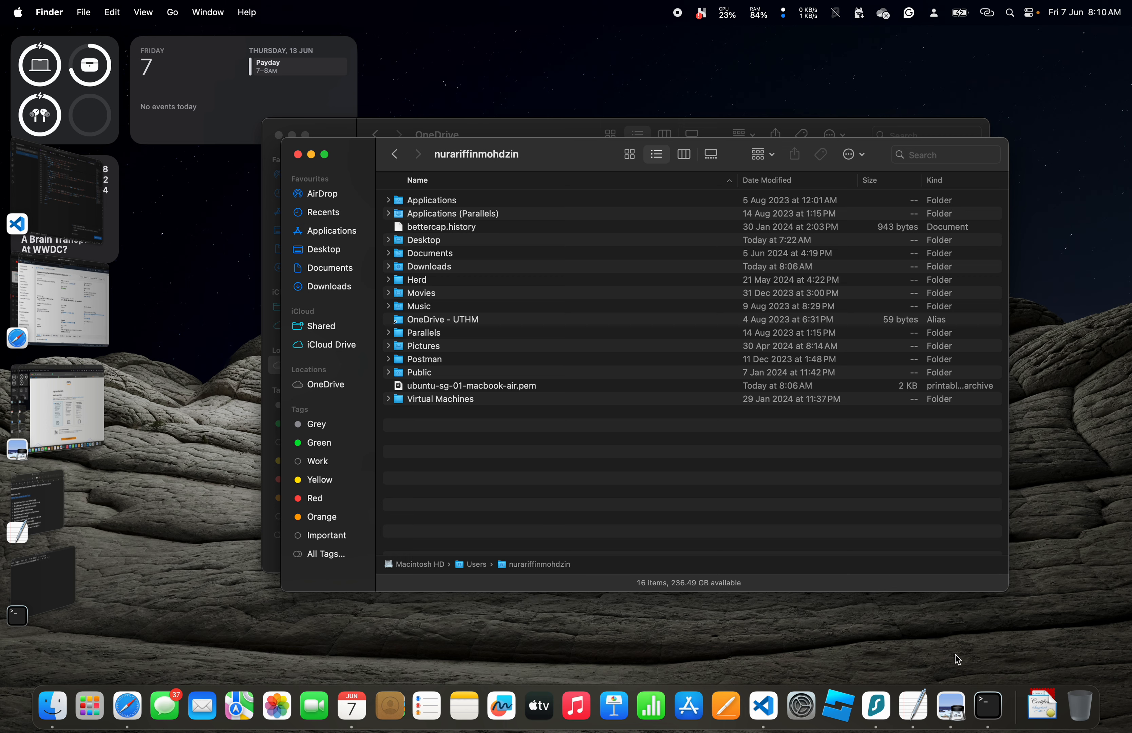
# Switch to the Terminal, discard the unfinished command, and print the working directory with pwd.
pyautogui.click(988, 706)
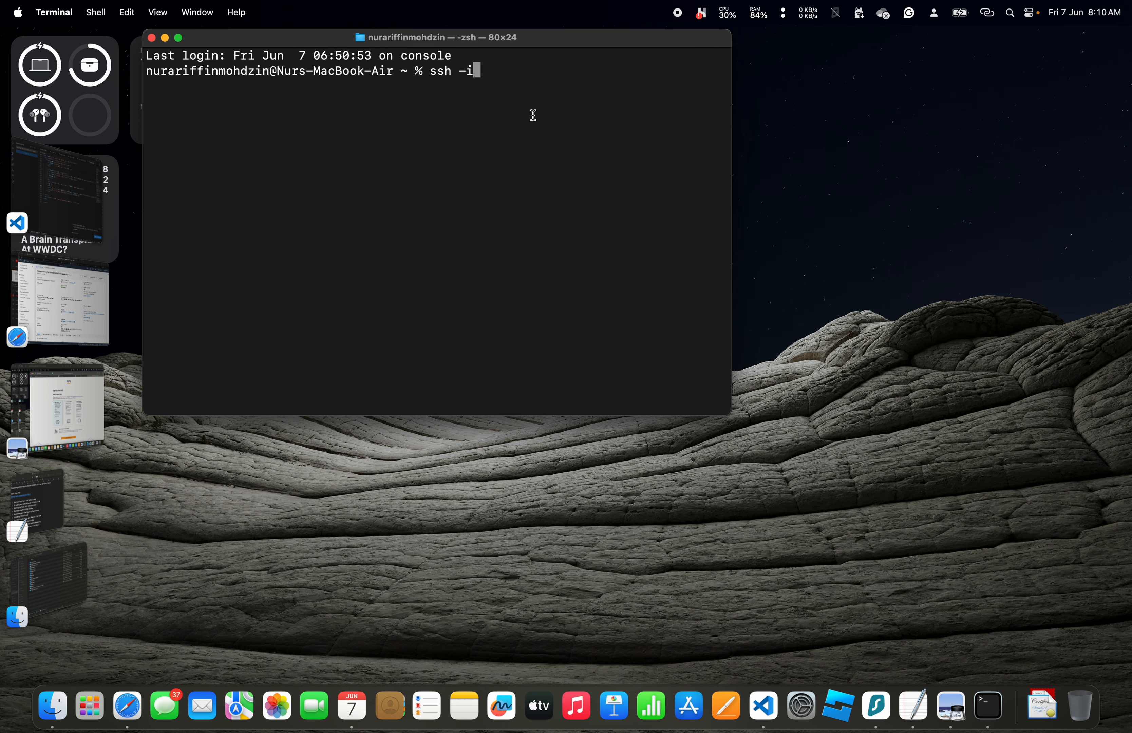
pyautogui.press('BackSpace')
pyautogui.press('BackSpace')
pyautogui.press('BackSpace')
pyautogui.press('BackSpace')
pyautogui.press('BackSpace')
pyautogui.press('BackSpace')
pyautogui.write('pwd')
pyautogui.press('Return')
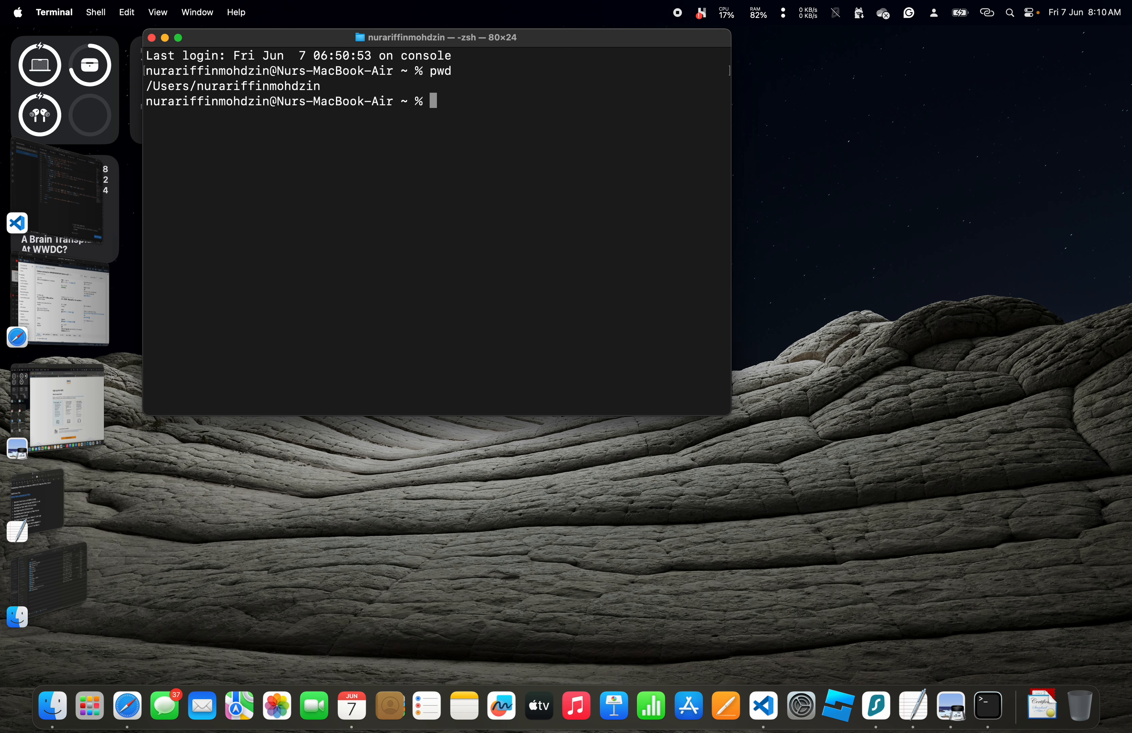
# Clear the terminal and enter ssh -i ubuntu-sg-01-macbook-air.pem, copying the key's file name from the home folder in Finder.
pyautogui.write('clear')
pyautogui.press('Return')
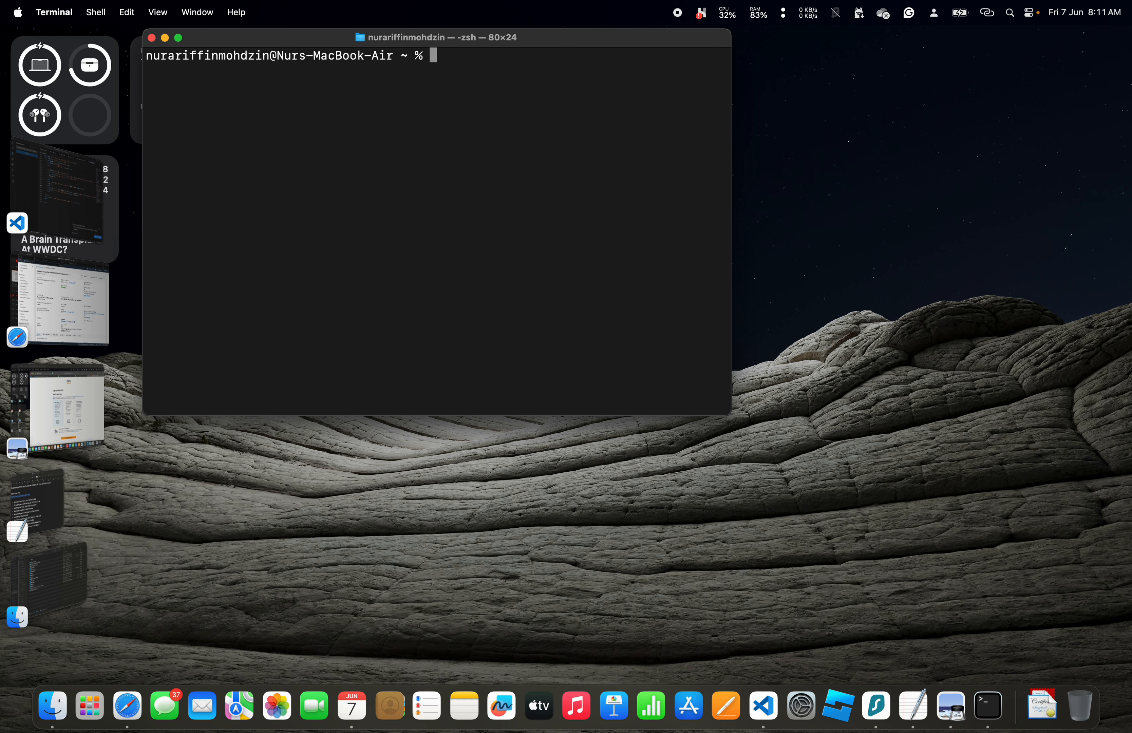
pyautogui.write('ssh -i')
pyautogui.click(71, 576)
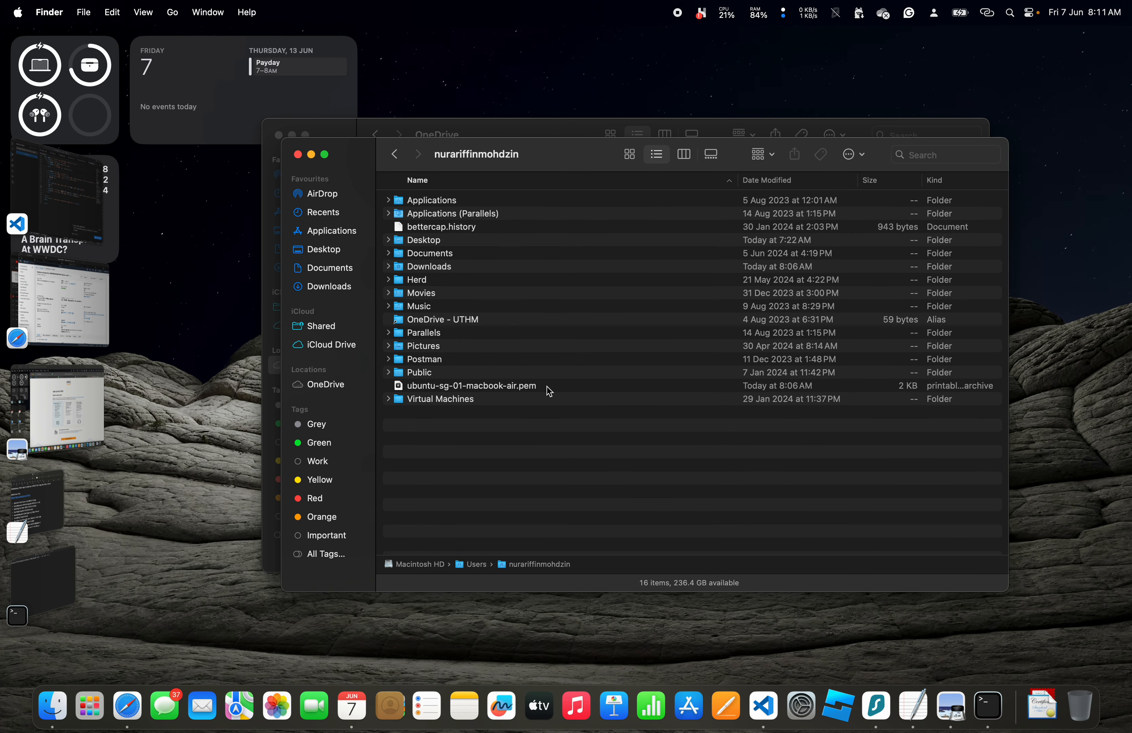
pyautogui.click(520, 388)
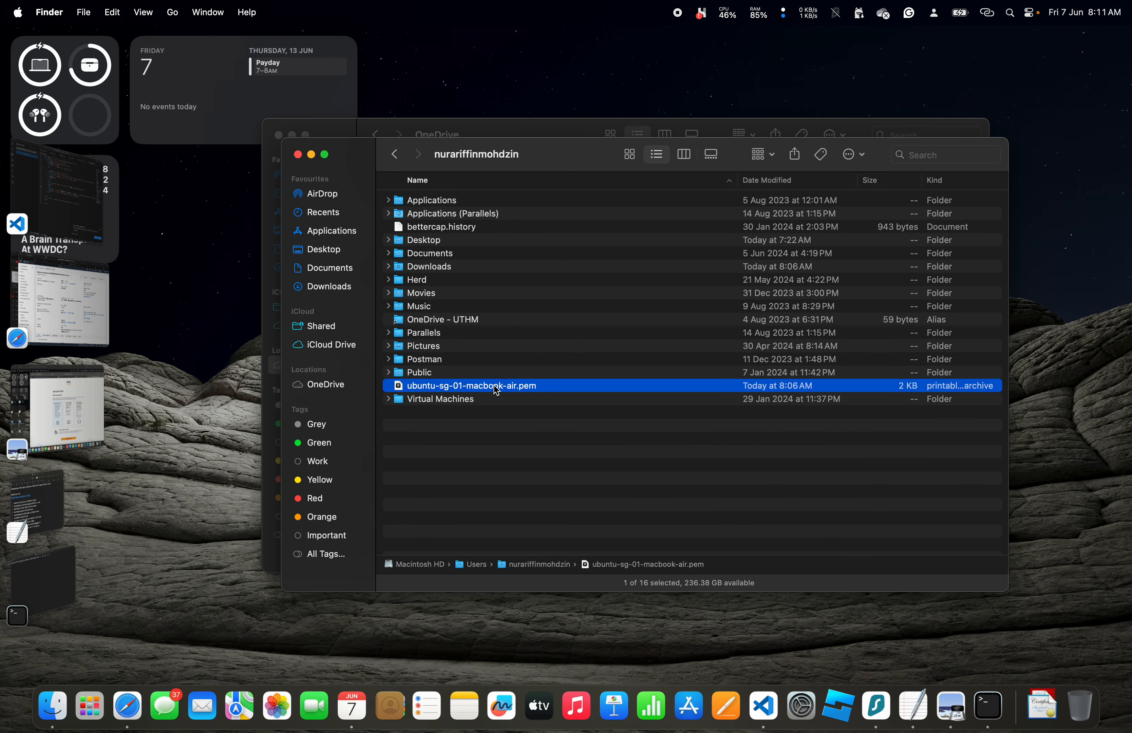
pyautogui.press('Return')
pyautogui.press('super+a')
pyautogui.press('super+Tab')
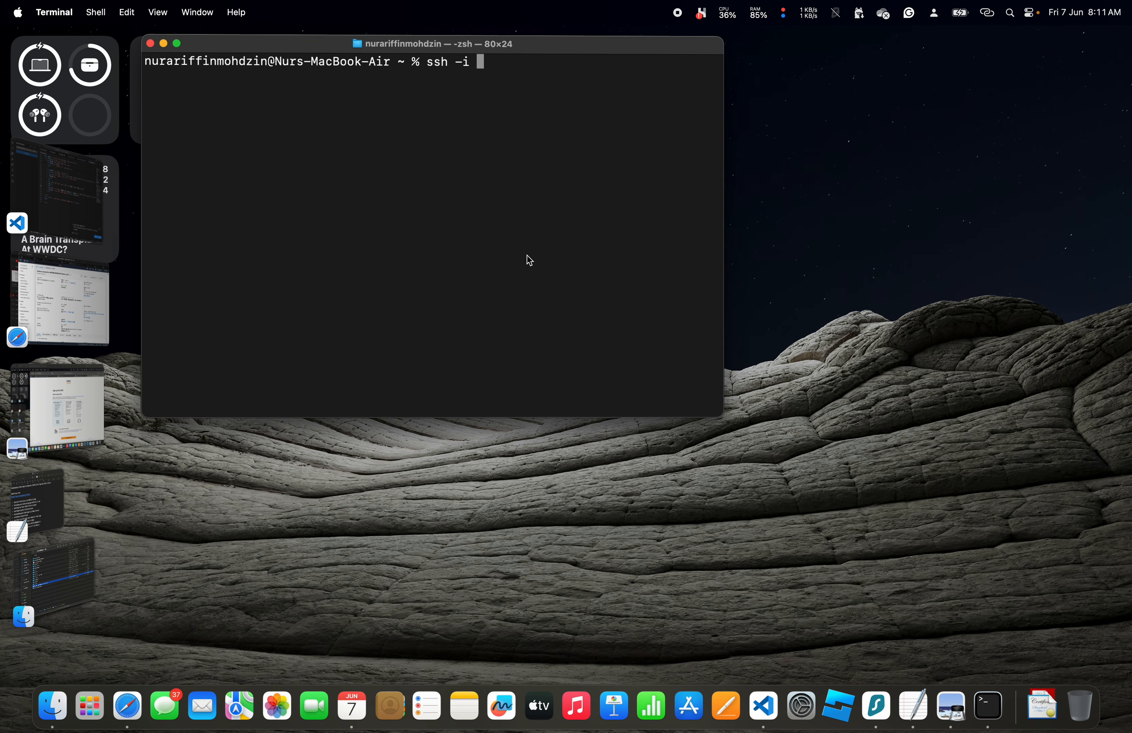
pyautogui.press('super+v')
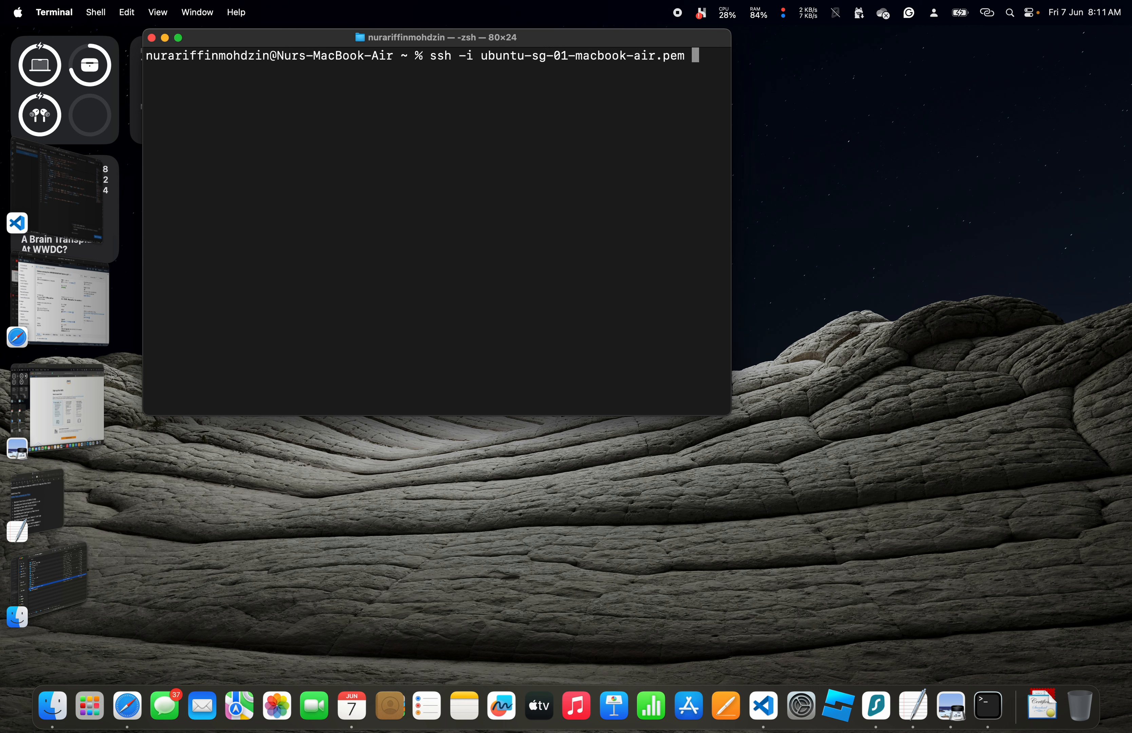
pyautogui.write('ubuntu')
pyautogui.moveTo(732, 323); pyautogui.dragTo(1002, 315)
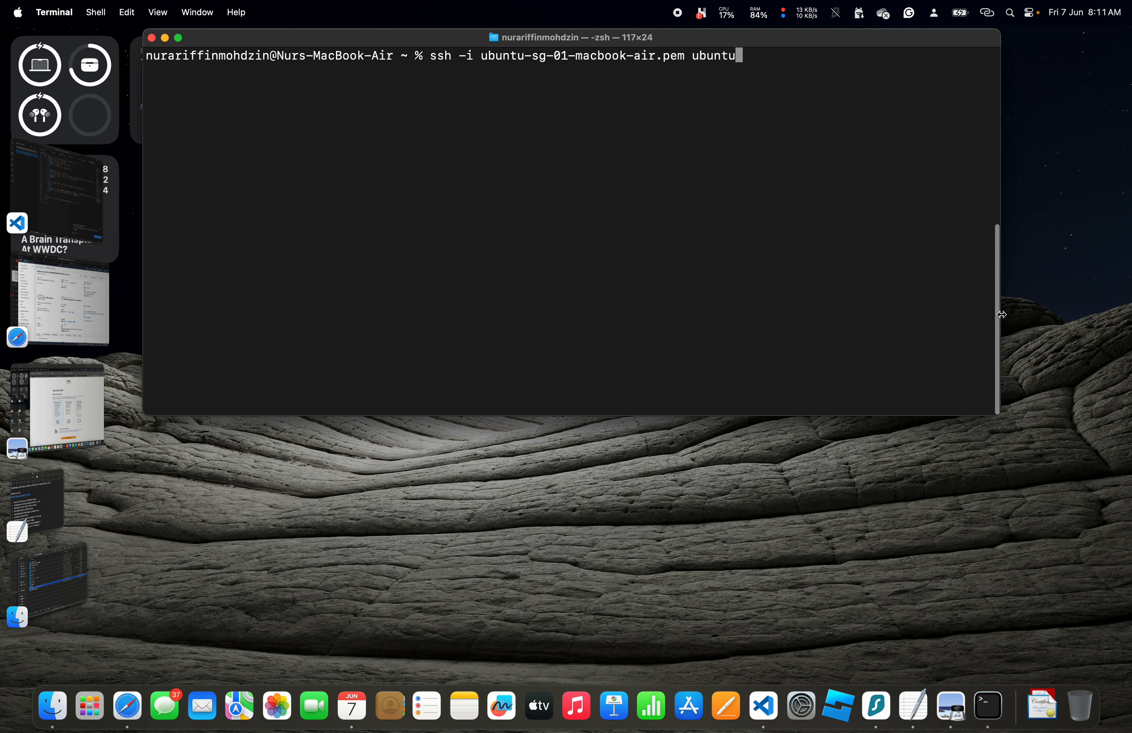
pyautogui.write('@')
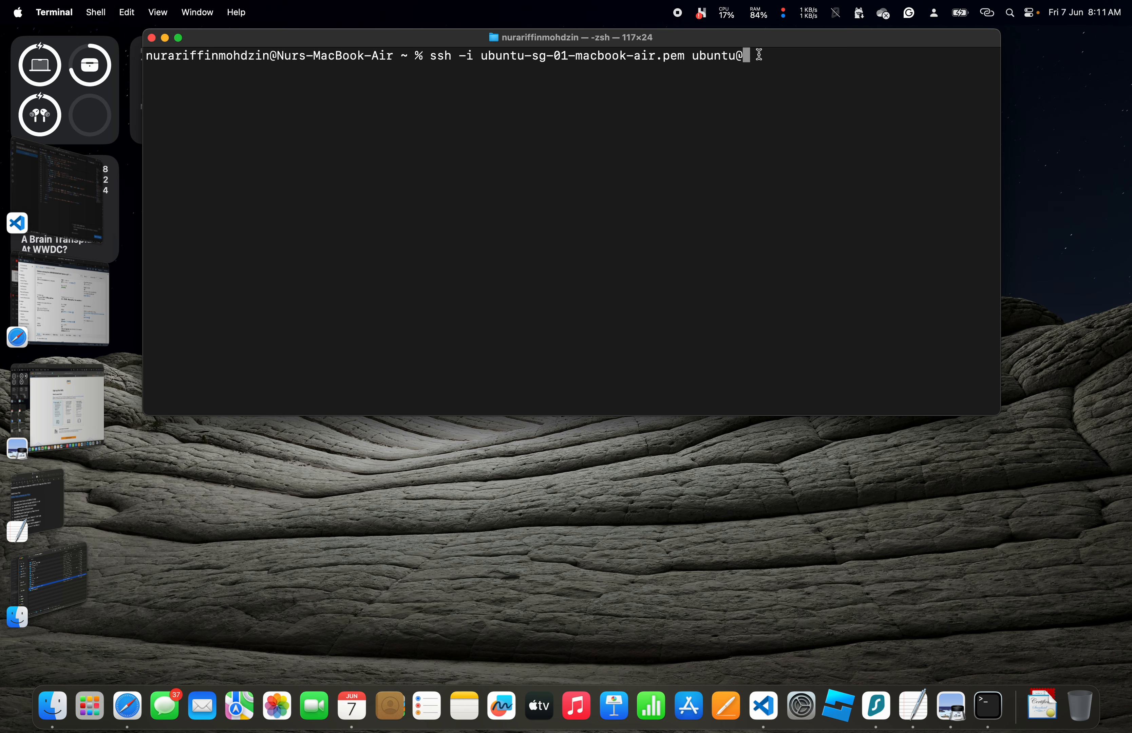
pyautogui.press('super+Tab')
pyautogui.press('super+Tab')
pyautogui.press('super+Tab')
pyautogui.press('super+Tab')
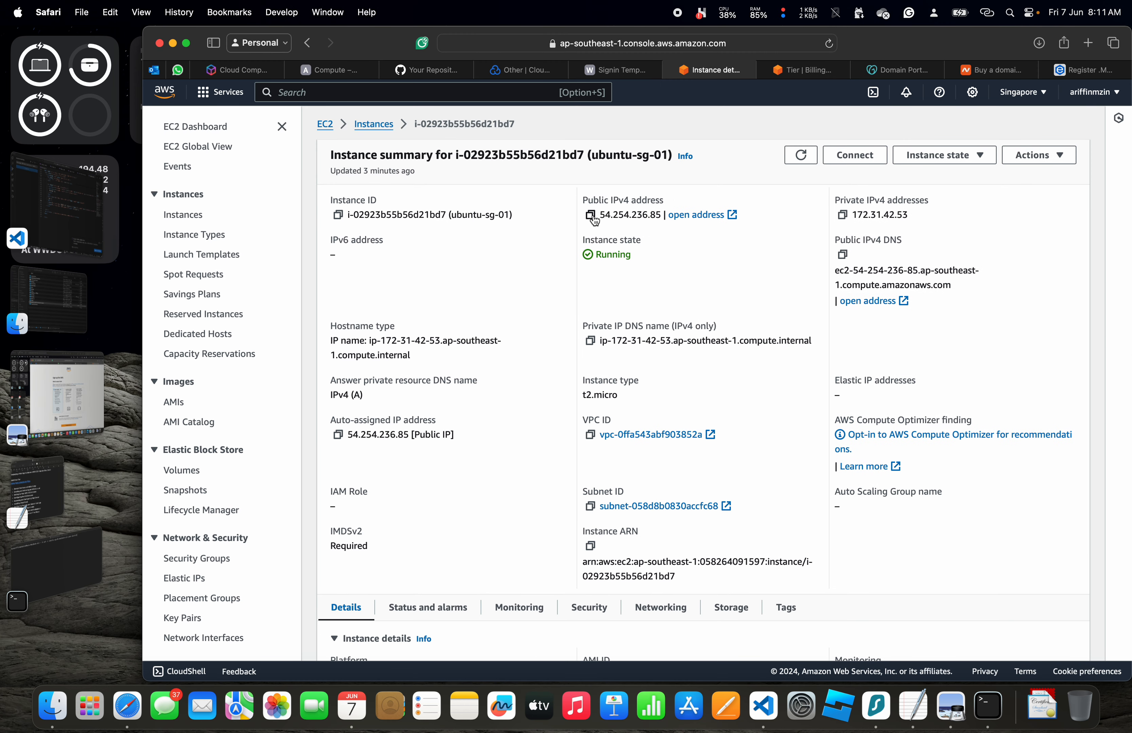
pyautogui.click(591, 215)
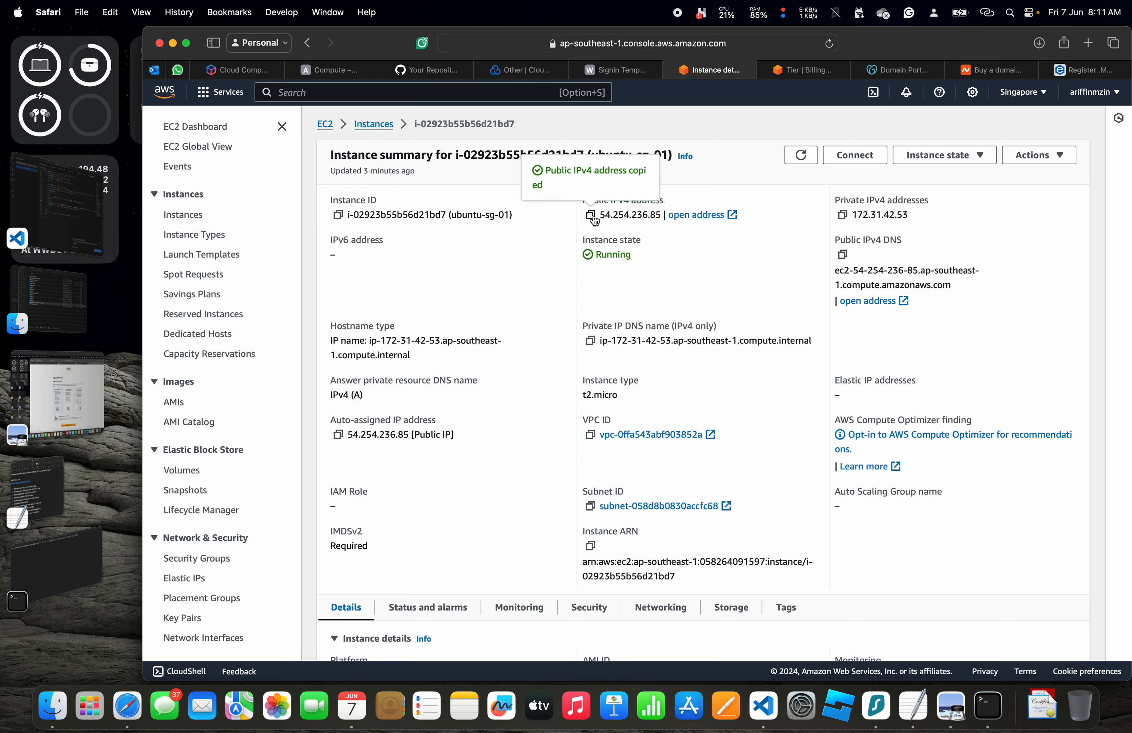
pyautogui.press('super+Tab')
pyautogui.press('super+Tab')
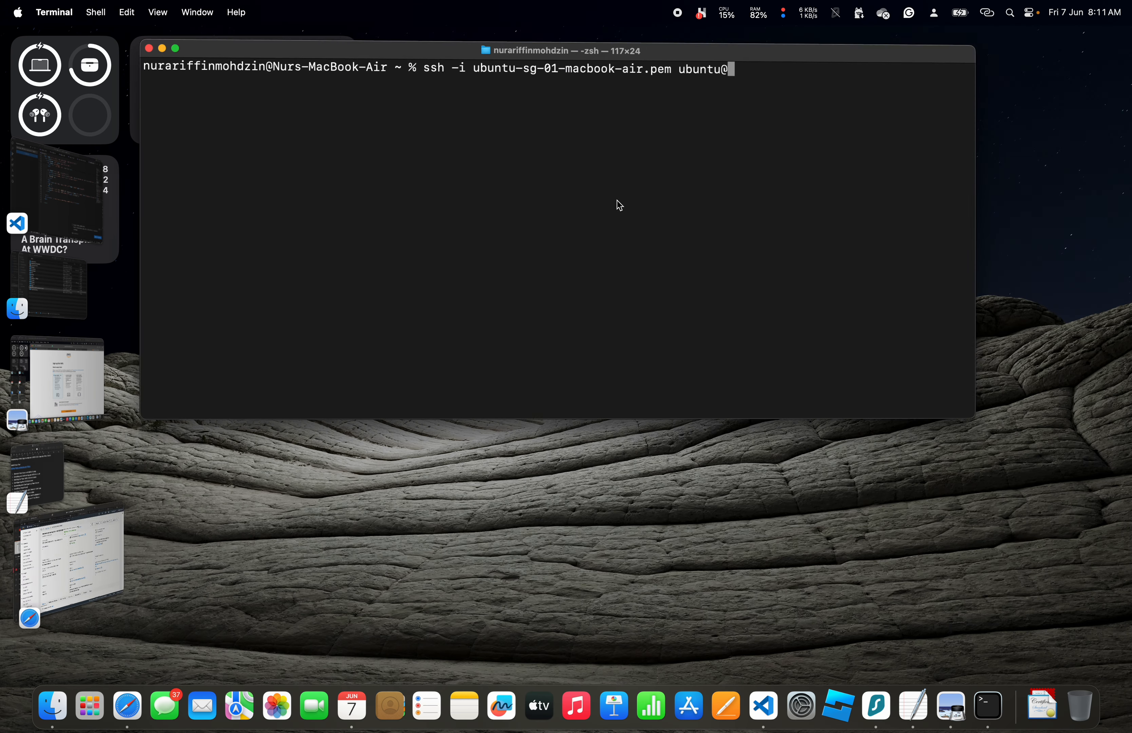
pyautogui.press('super+v')
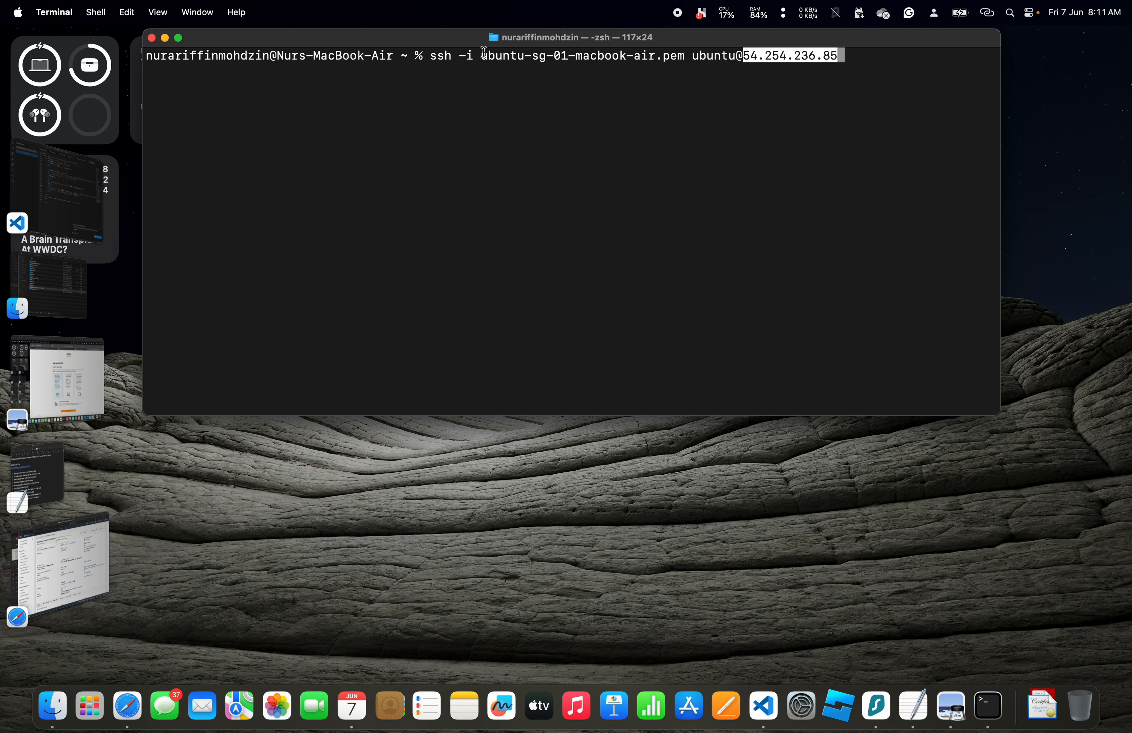
# Insert an opening quotation mark and the Windows path C:\Downloads\ before the key file name in the ssh command.
pyautogui.press('Left')
pyautogui.press('Left')
pyautogui.press('Left')
pyautogui.press('Left')
pyautogui.press('Left')
pyautogui.press('Left')
pyautogui.press('Left')
pyautogui.press('Left')
pyautogui.press('Left')
pyautogui.press('Left')
pyautogui.press('Left')
pyautogui.press('Left')
pyautogui.press('Left')
pyautogui.press('Left')
pyautogui.press('Left')
pyautogui.press('Left')
pyautogui.press('Left')
pyautogui.press('Left')
pyautogui.press('Left')
pyautogui.press('Left')
pyautogui.press('Left')
pyautogui.press('Left')
pyautogui.press('Left')
pyautogui.press('Left')
pyautogui.press('Left')
pyautogui.press('Left')
pyautogui.press('Left')
pyautogui.press('Left')
pyautogui.press('Left')
pyautogui.press('Left')
pyautogui.press('Left')
pyautogui.press('Left')
pyautogui.press('Left')
pyautogui.press('Left')
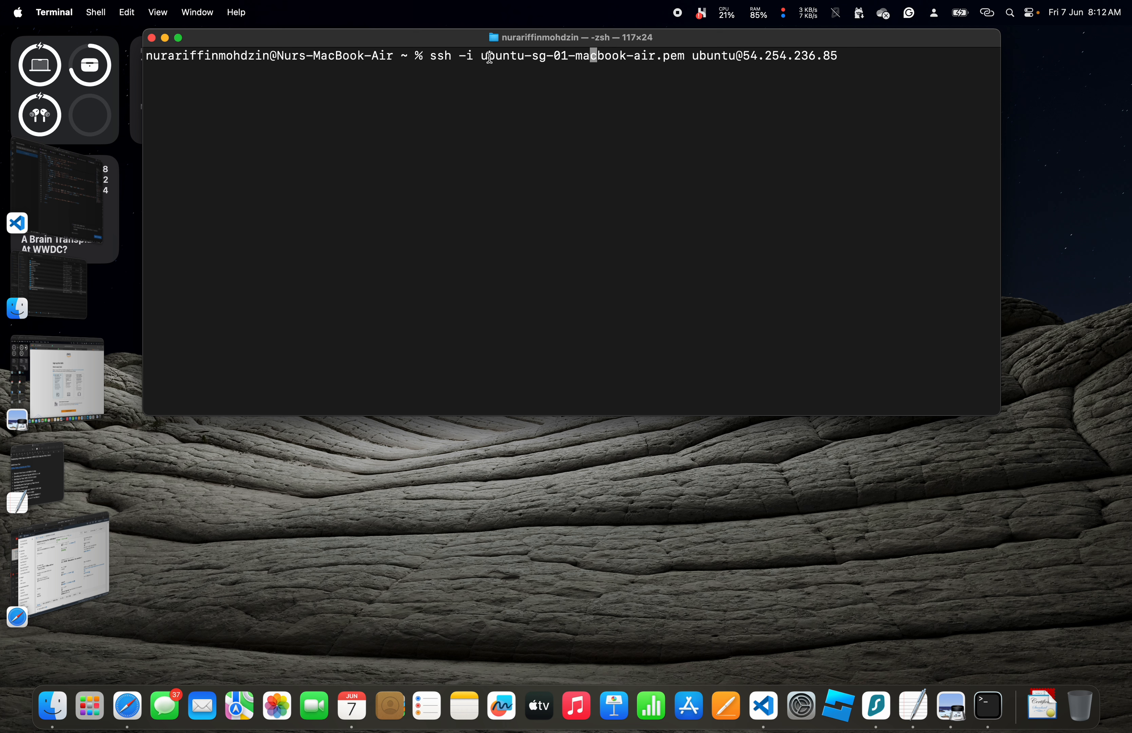
pyautogui.press('Left')
pyautogui.press('Left')
pyautogui.press('Left')
pyautogui.press('Left')
pyautogui.press('Left')
pyautogui.press('Left')
pyautogui.press('Left')
pyautogui.press('Left')
pyautogui.press('Left')
pyautogui.press('Left')
pyautogui.press('Left')
pyautogui.press('Left')
pyautogui.press('Left')
pyautogui.press('Left')
pyautogui.press('Left')
pyautogui.write('"')
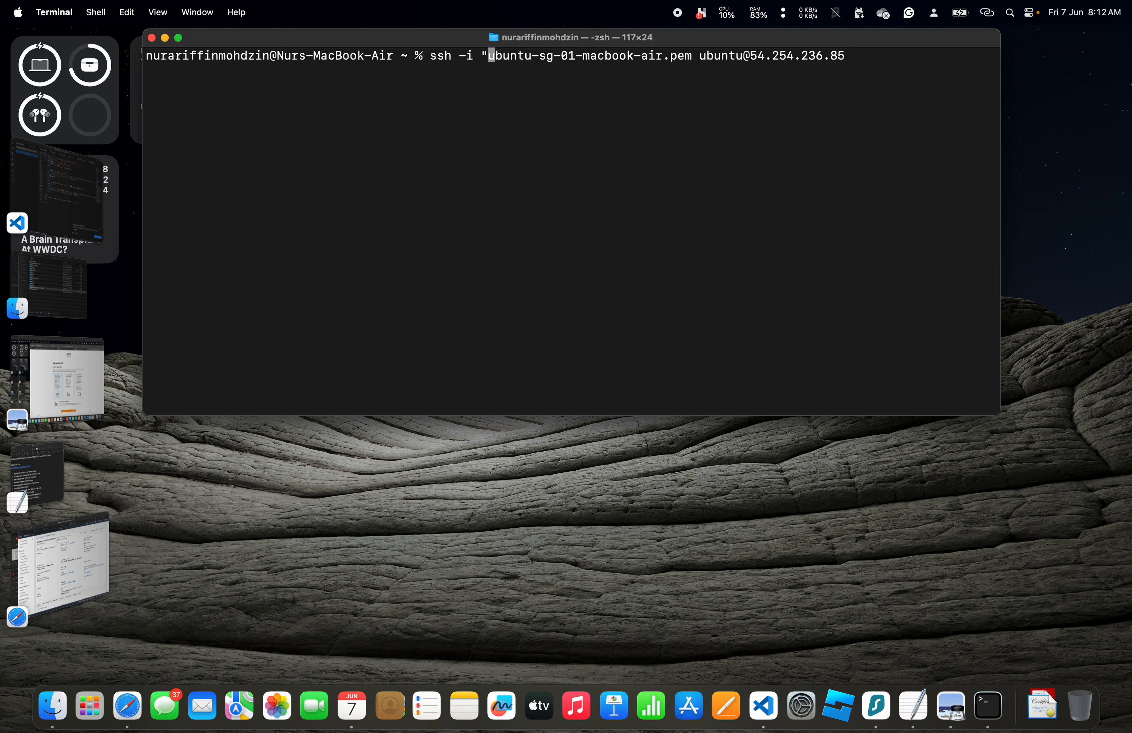
pyautogui.write('C')
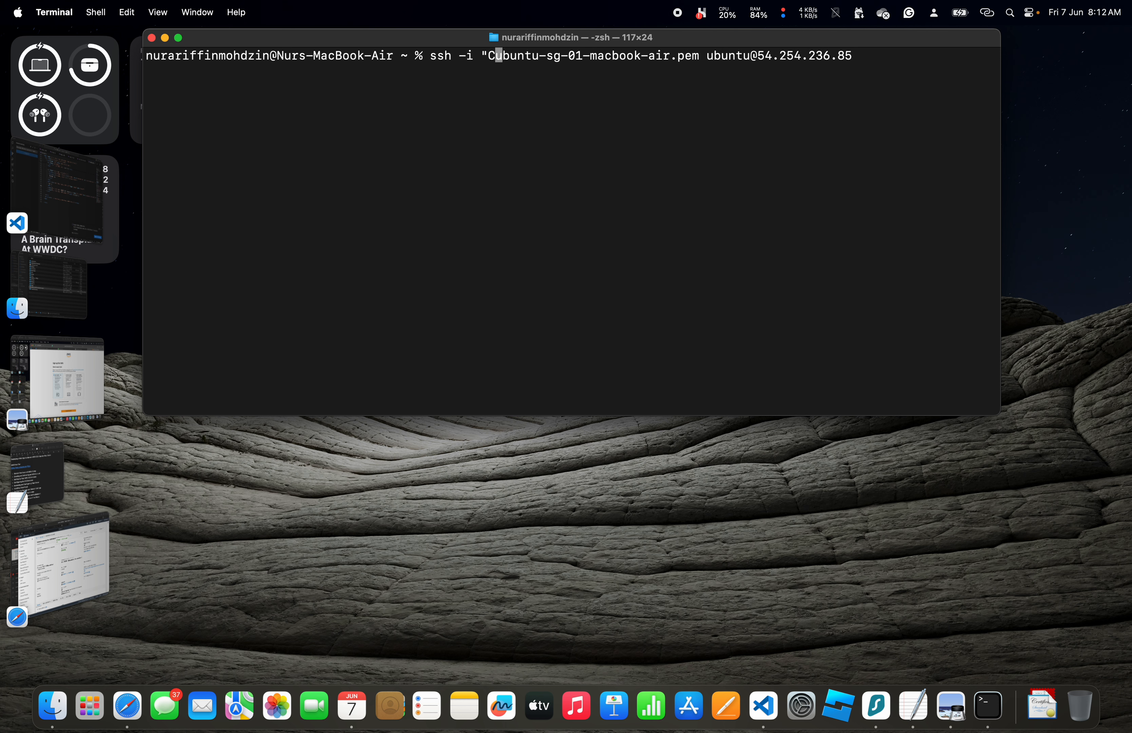
pyautogui.write(':\\')
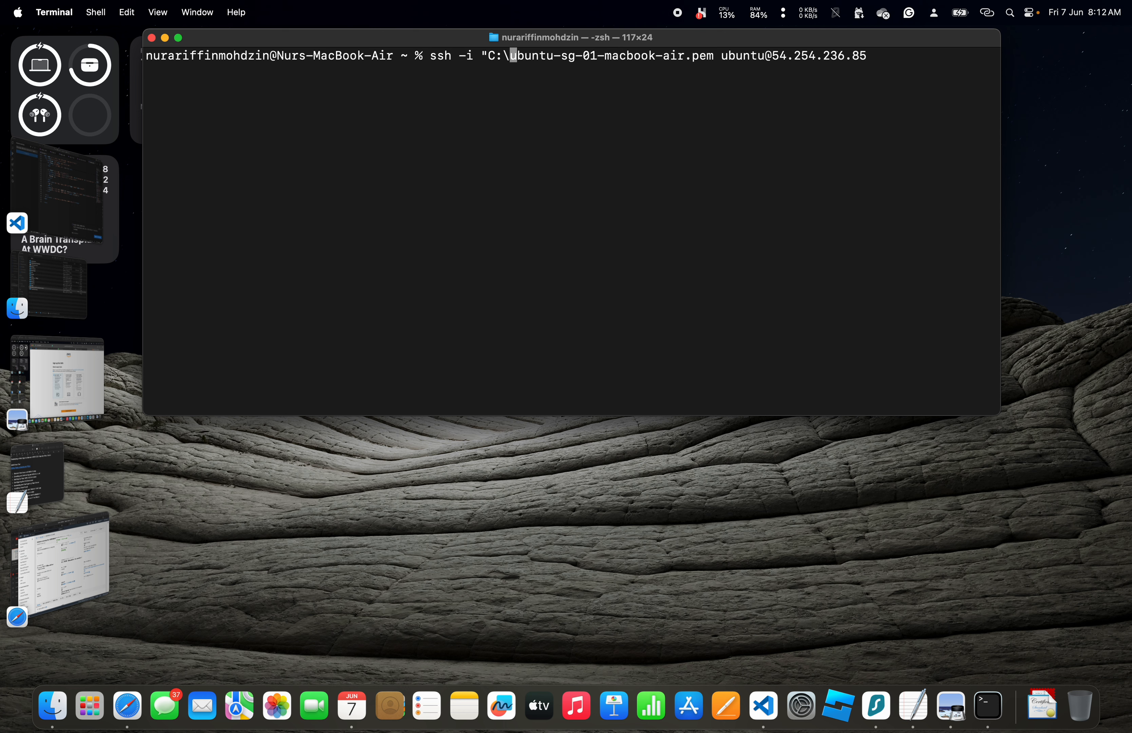
pyautogui.write('Downl')
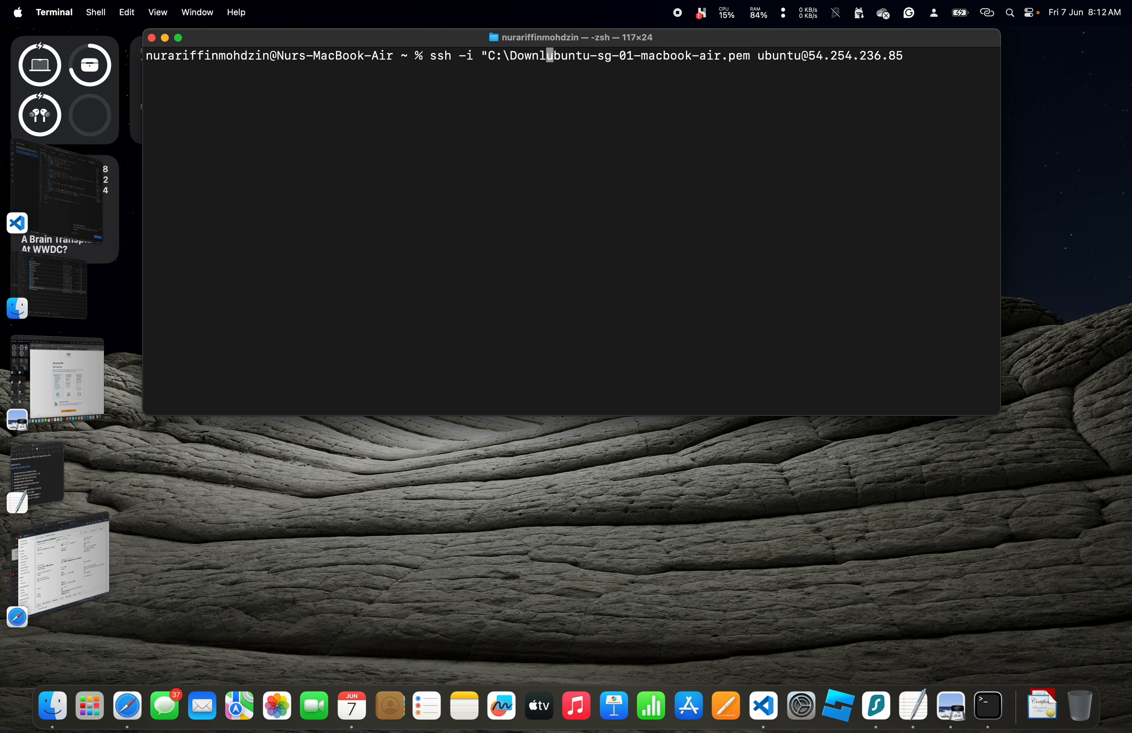
pyautogui.write('oads')
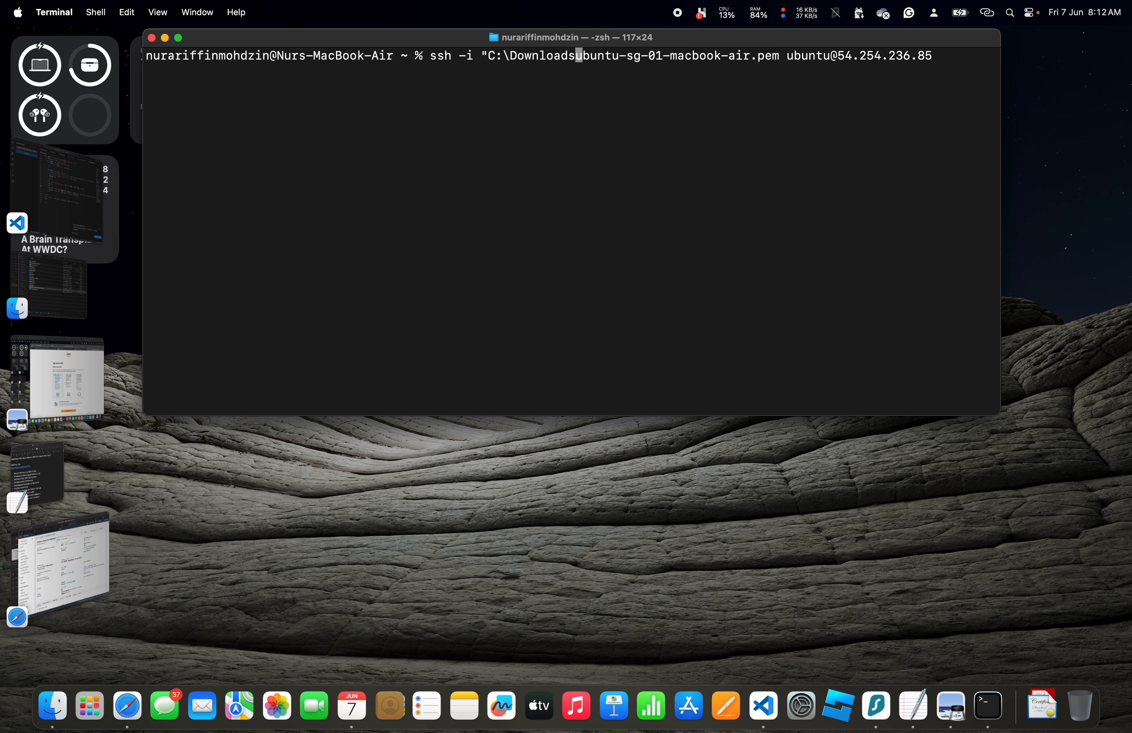
pyautogui.write('\\')
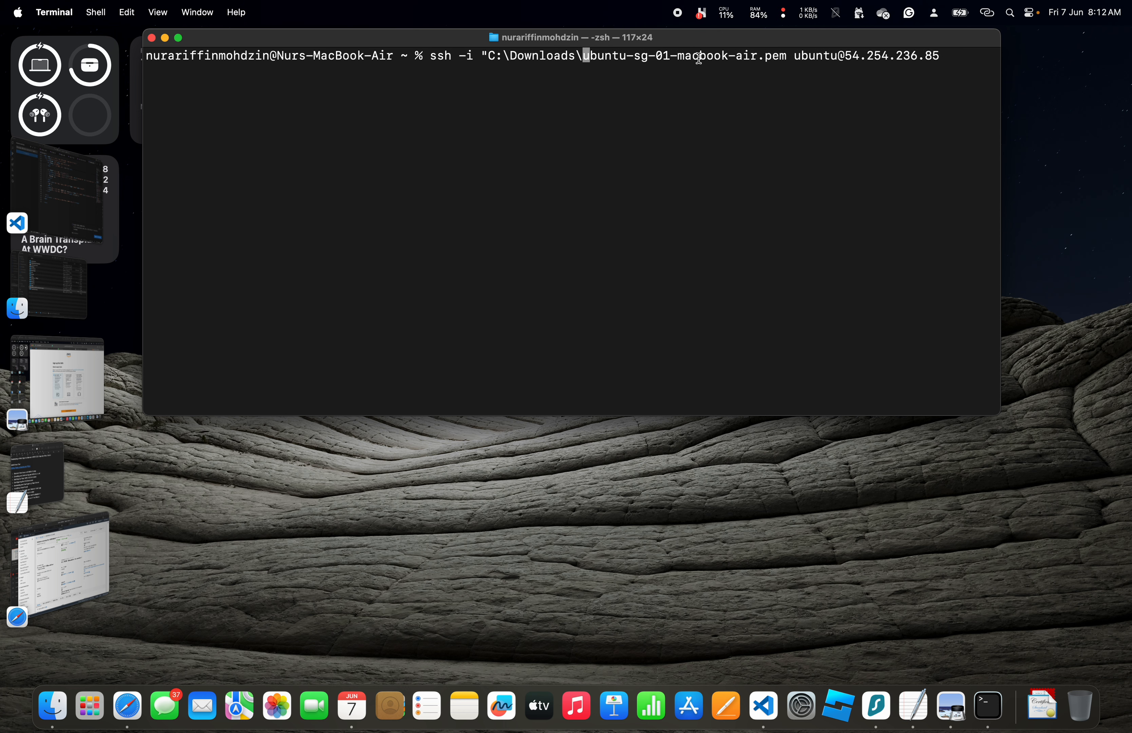
# Add a closing quotation mark after the .pem file name in the ssh command.
pyautogui.press('Right')
pyautogui.press('Right')
pyautogui.press('Right')
pyautogui.press('Right')
pyautogui.press('Right')
pyautogui.press('Right')
pyautogui.press('Right')
pyautogui.press('Right')
pyautogui.press('Right')
pyautogui.press('Right')
pyautogui.press('Right')
pyautogui.press('Right')
pyautogui.press('Right')
pyautogui.press('Right')
pyautogui.press('Right')
pyautogui.press('Right')
pyautogui.press('Right')
pyautogui.press('Right')
pyautogui.press('Right')
pyautogui.press('Right')
pyautogui.press('Right')
pyautogui.press('Right')
pyautogui.press('Right')
pyautogui.press('Right')
pyautogui.press('Right')
pyautogui.press('Right')
pyautogui.press('Right')
pyautogui.press('Right')
pyautogui.write('"')
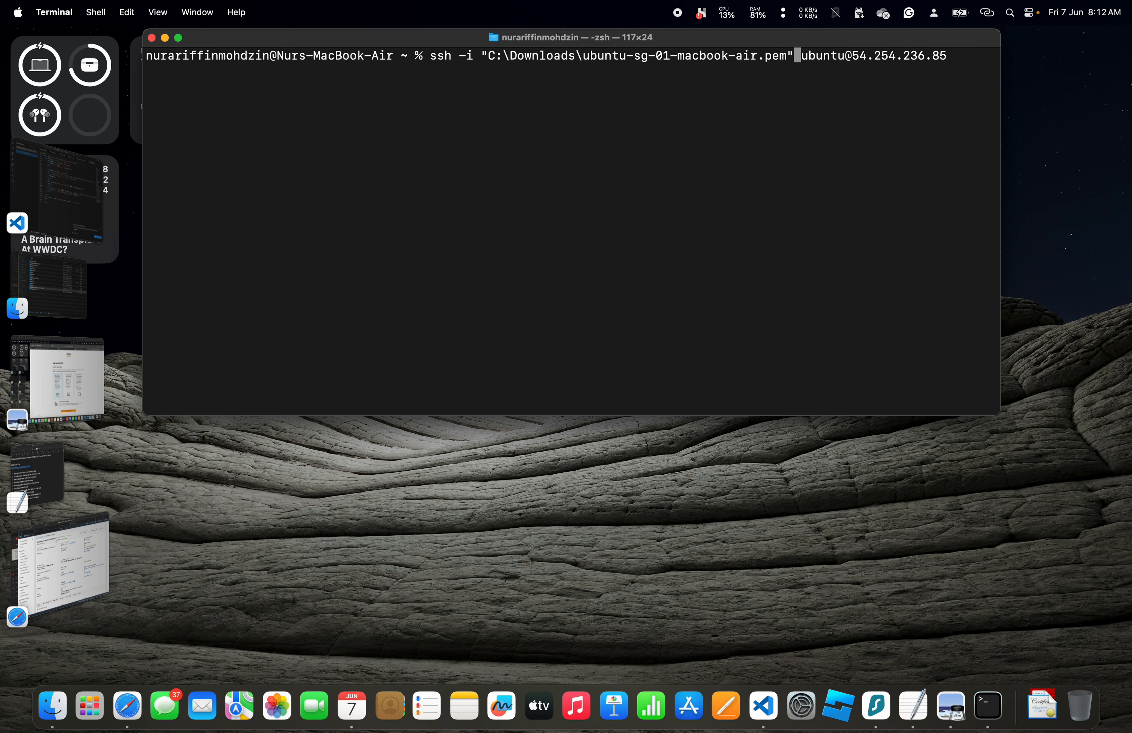
# Remove both quotation marks and the C:\Downloads\ path from the ssh command, leaving ubuntu-sg-01-macbook-air.pem as the key file.
pyautogui.press('BackSpace')
pyautogui.press('Left')
pyautogui.press('Left')
pyautogui.press('Left')
pyautogui.press('Left')
pyautogui.press('Left')
pyautogui.press('Left')
pyautogui.press('Left')
pyautogui.press('Left')
pyautogui.press('Left')
pyautogui.press('Left')
pyautogui.press('Left')
pyautogui.press('Left')
pyautogui.press('Left')
pyautogui.press('Left')
pyautogui.press('Left')
pyautogui.press('Left')
pyautogui.press('Left')
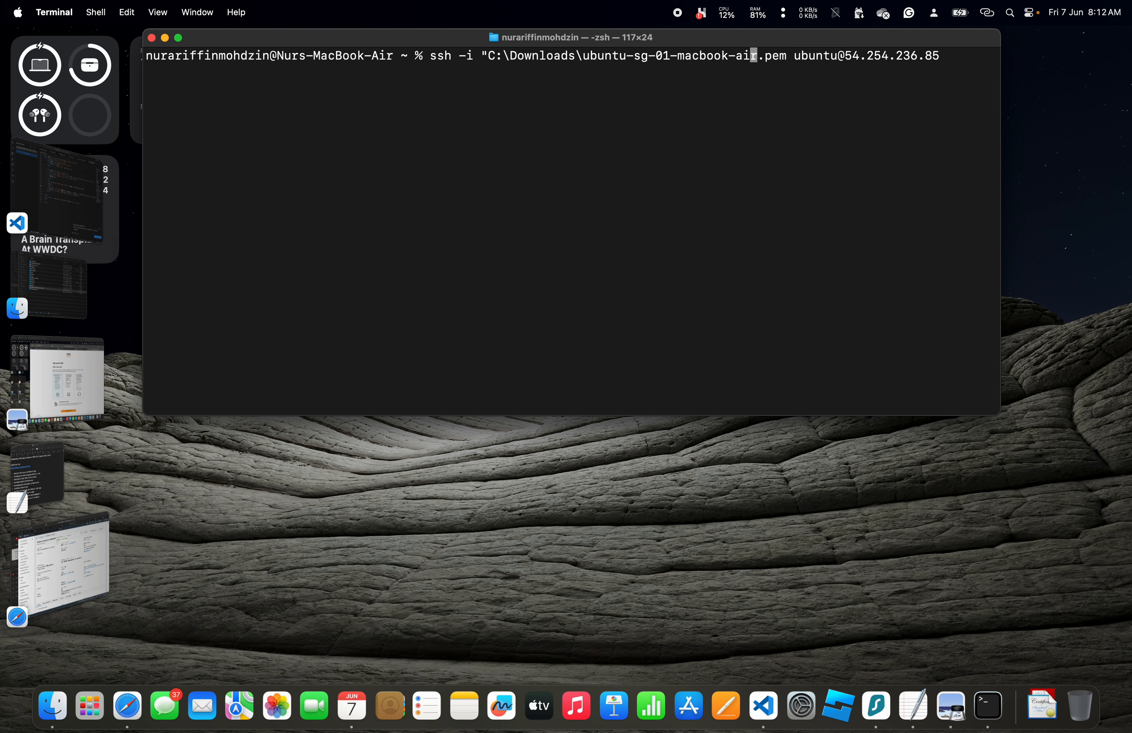
pyautogui.press('Left')
pyautogui.press('Left')
pyautogui.press('Left')
pyautogui.press('Left')
pyautogui.press('Left')
pyautogui.press('Left')
pyautogui.press('Left')
pyautogui.press('Left')
pyautogui.press('Left')
pyautogui.press('Left')
pyautogui.press('Left')
pyautogui.press('BackSpace')
pyautogui.press('BackSpace')
pyautogui.press('BackSpace')
pyautogui.press('BackSpace')
pyautogui.press('BackSpace')
pyautogui.press('BackSpace')
pyautogui.press('BackSpace')
pyautogui.press('BackSpace')
pyautogui.press('BackSpace')
pyautogui.press('BackSpace')
pyautogui.press('BackSpace')
pyautogui.press('BackSpace')
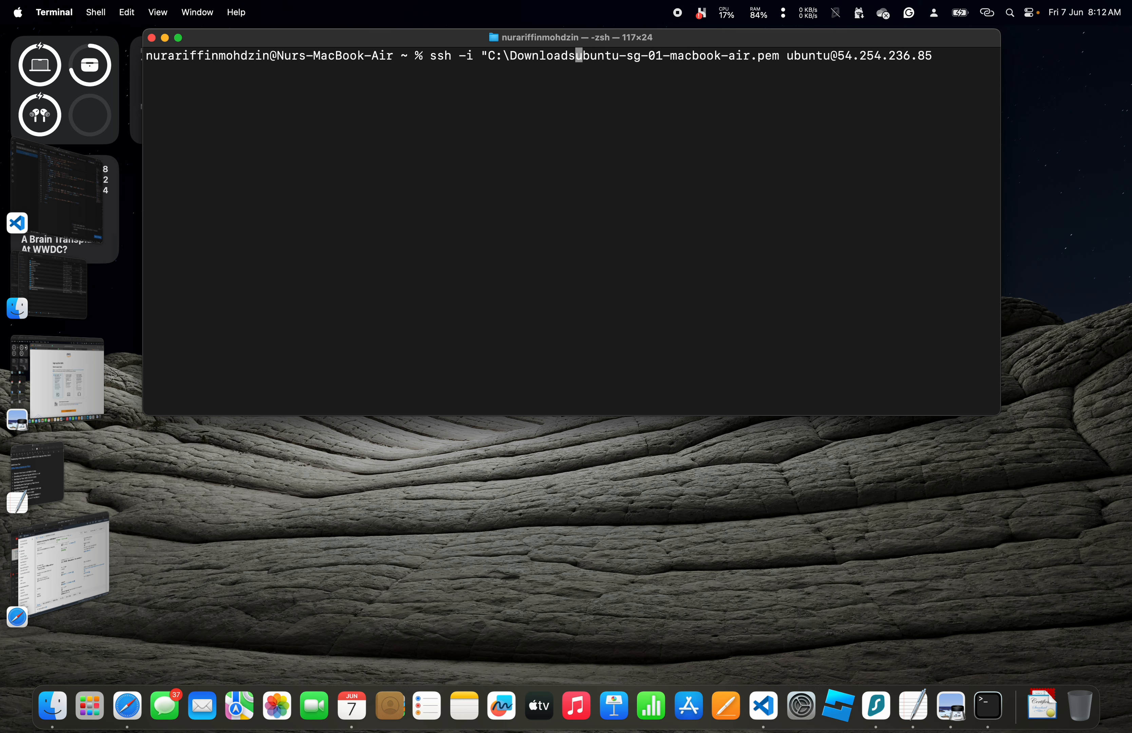
pyautogui.press('BackSpace')
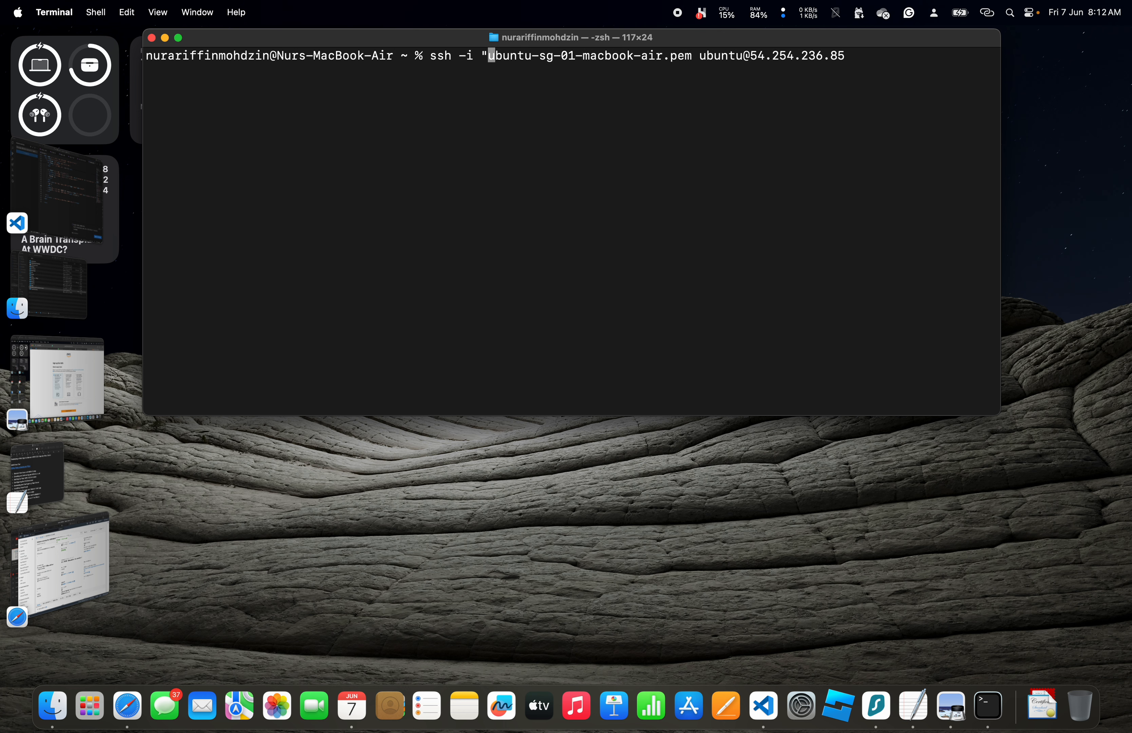
pyautogui.press('BackSpace')
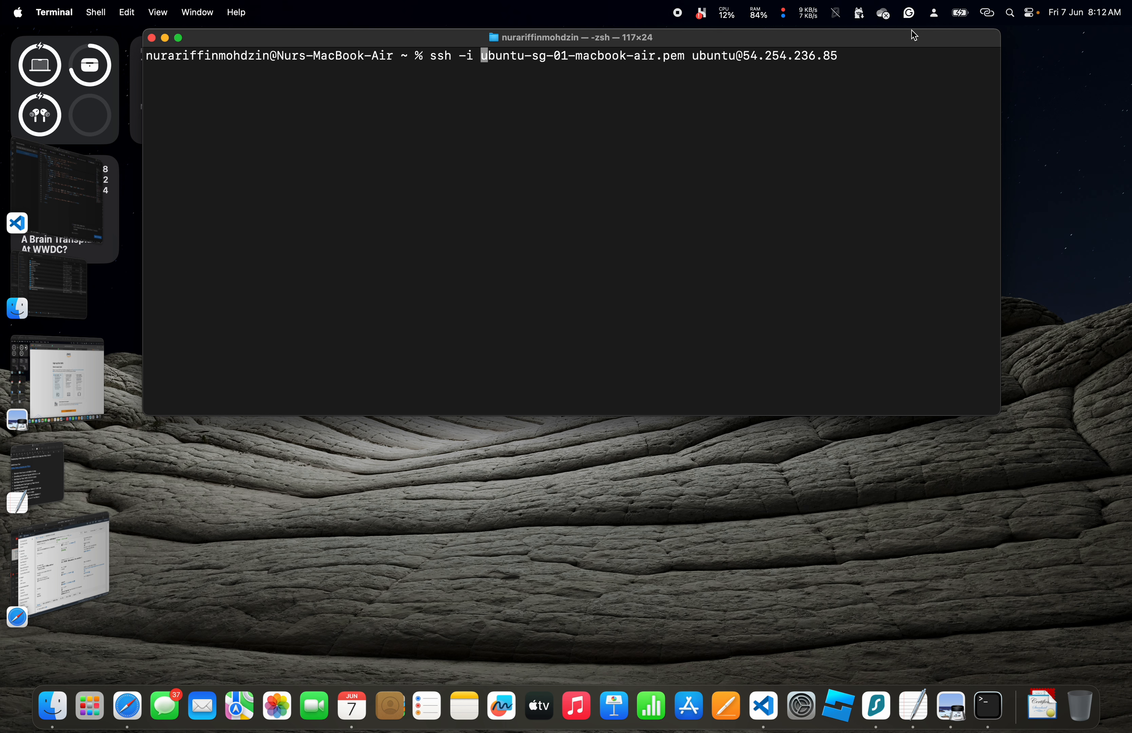
# Run the ssh command and answer yes to continue connecting to the host.
pyautogui.press('Return')
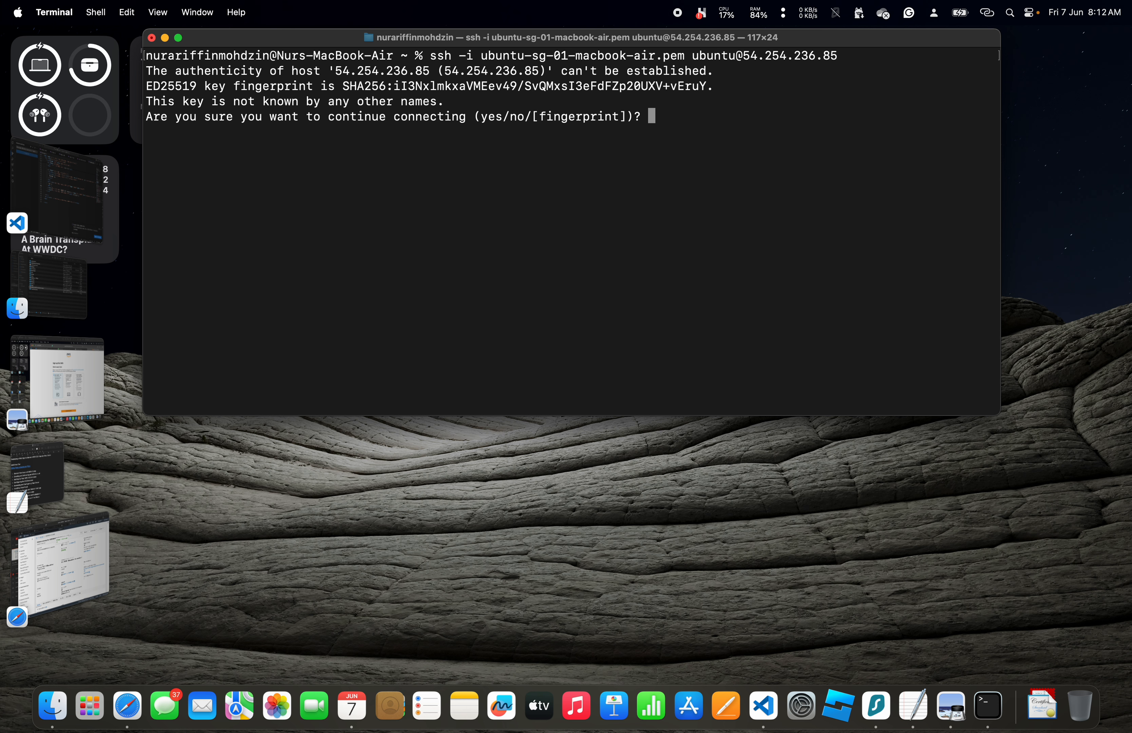
pyautogui.write('yes')
pyautogui.press('Return')
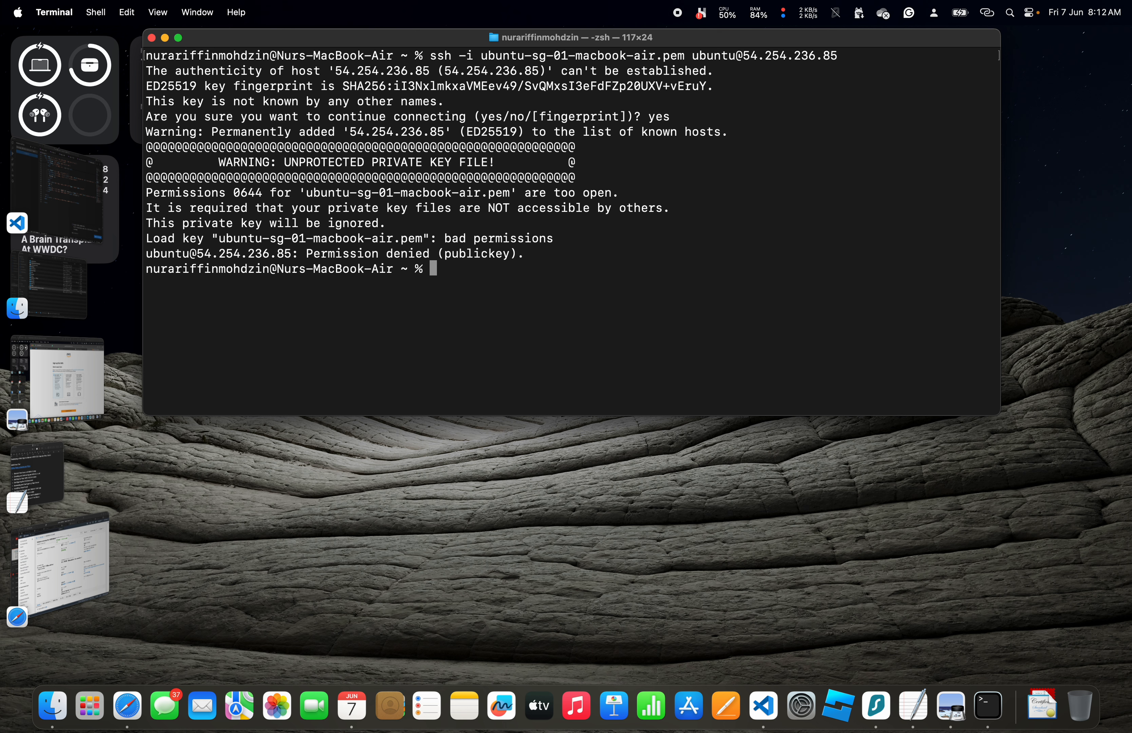
# Restrict the key file's permissions with chmod 600 ubuntu-sg-01-macbook-air.pem, copying the file name from the earlier ssh command.
pyautogui.write('chmod')
pyautogui.write('600')
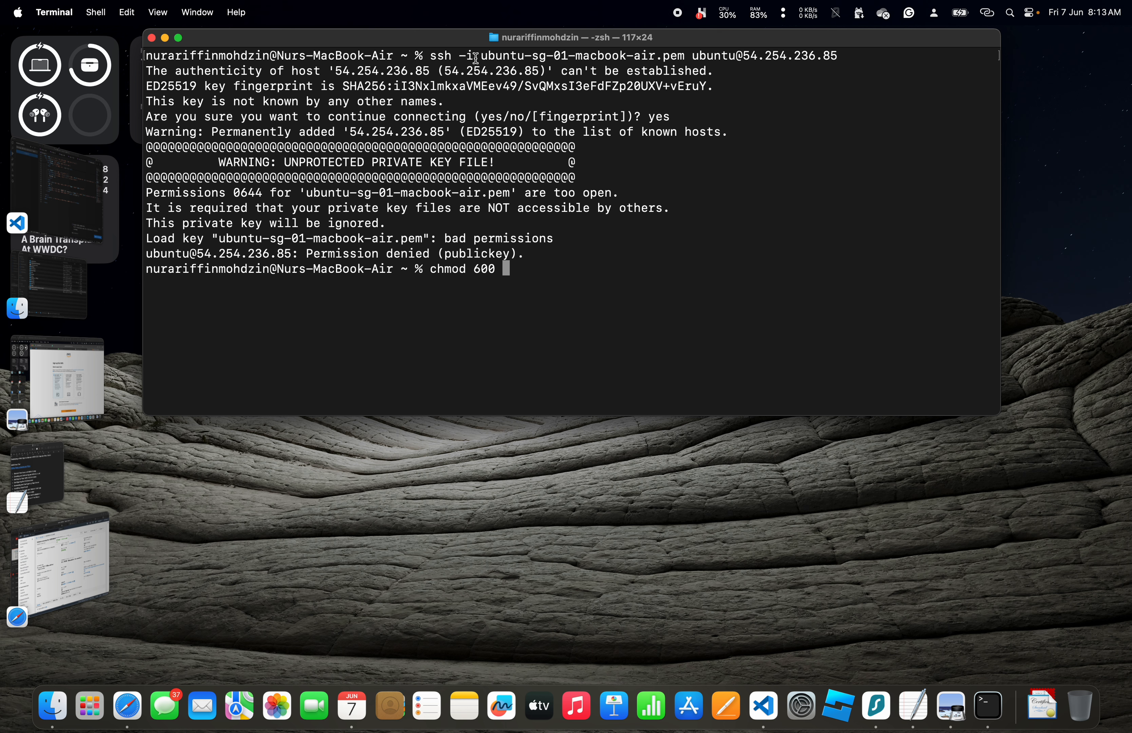
pyautogui.moveTo(480, 57); pyautogui.dragTo(685, 48)
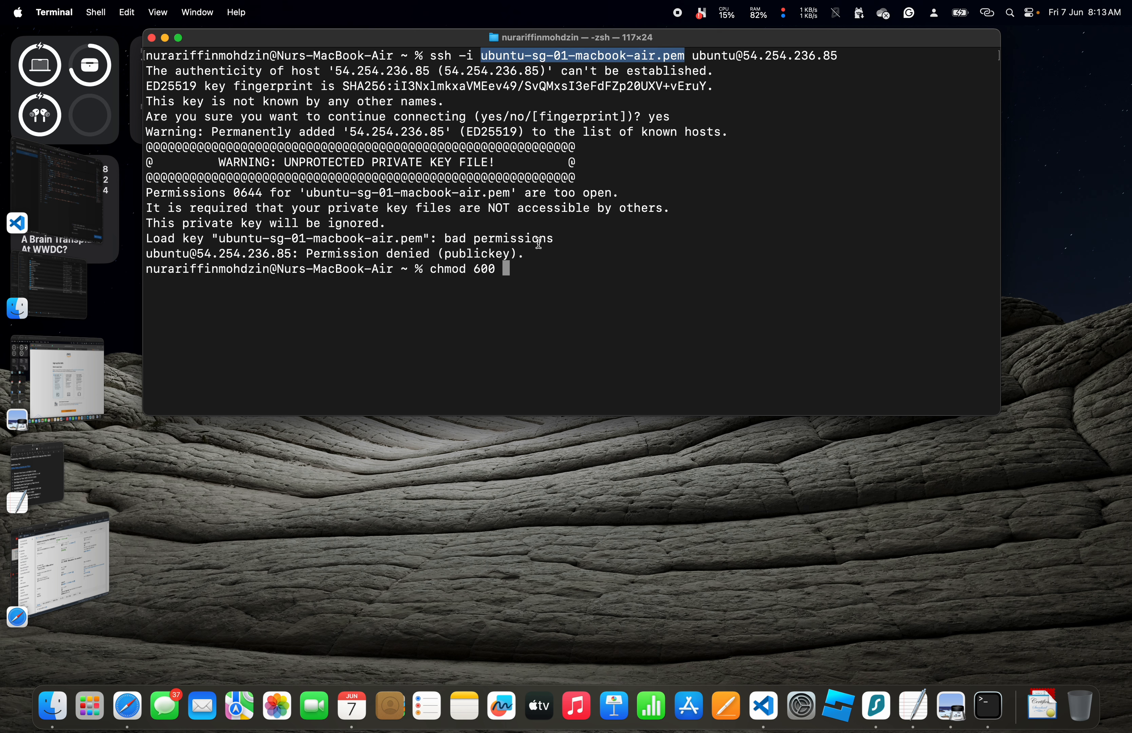
pyautogui.press('super+c')
pyautogui.press('super+v')
pyautogui.press('Return')
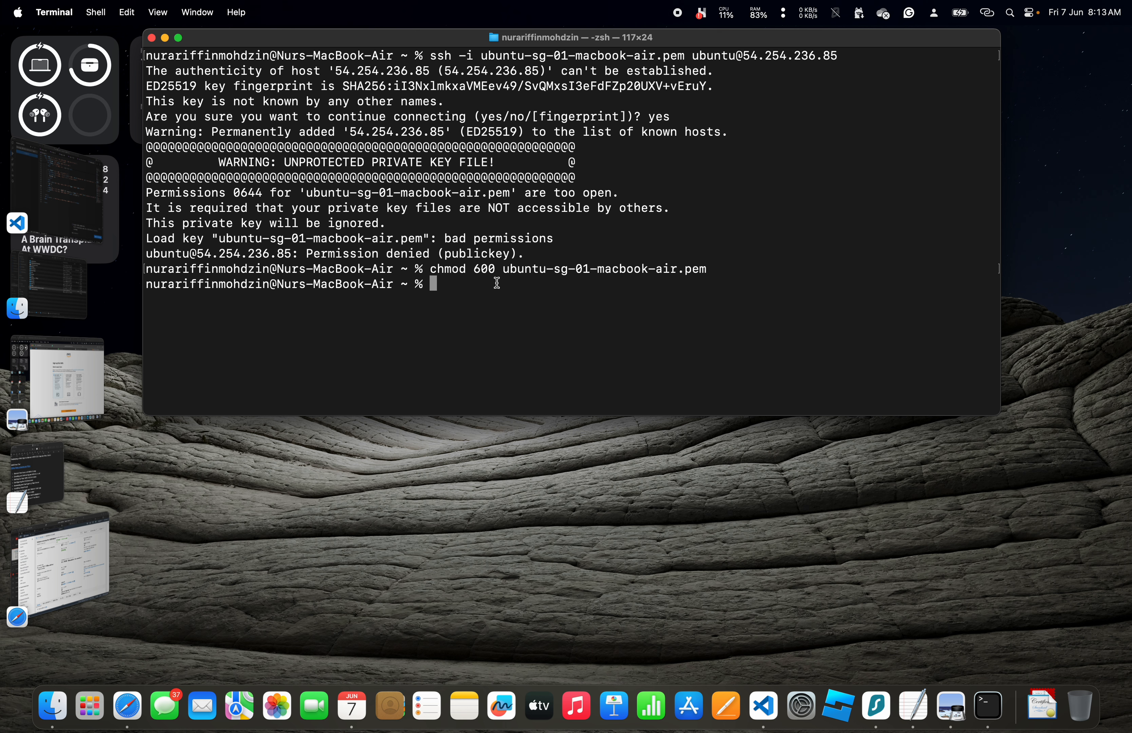
pyautogui.press('Up')
pyautogui.press('Up')
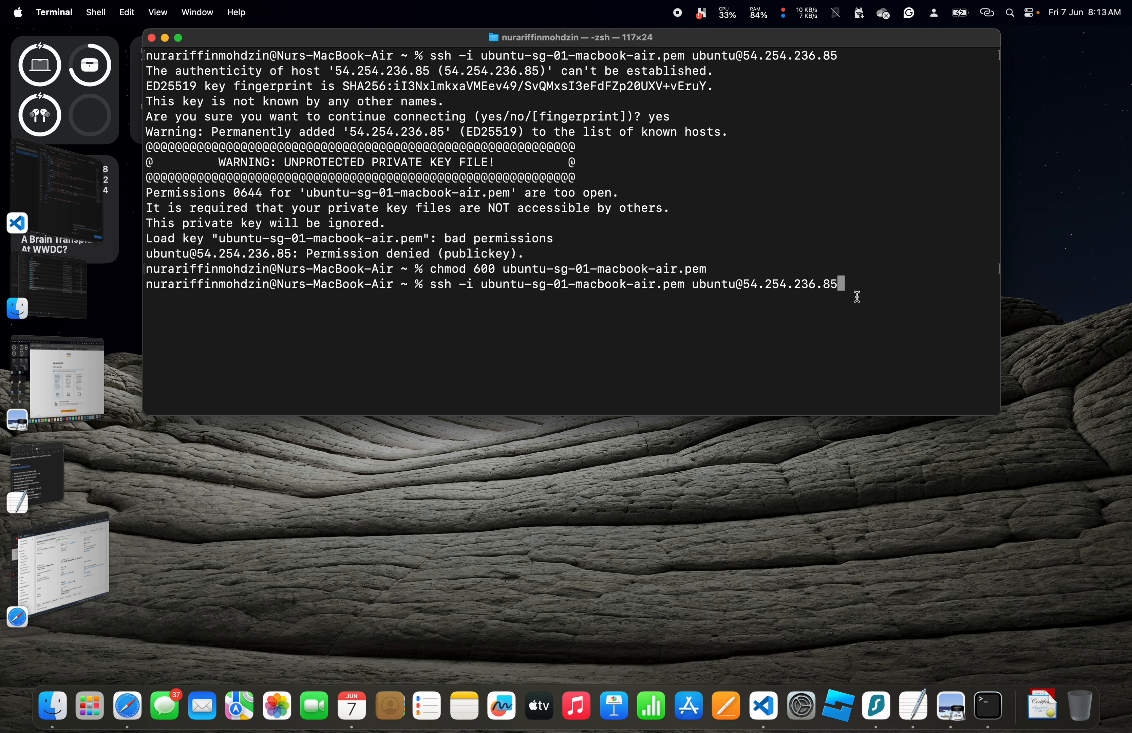
pyautogui.press('Return')
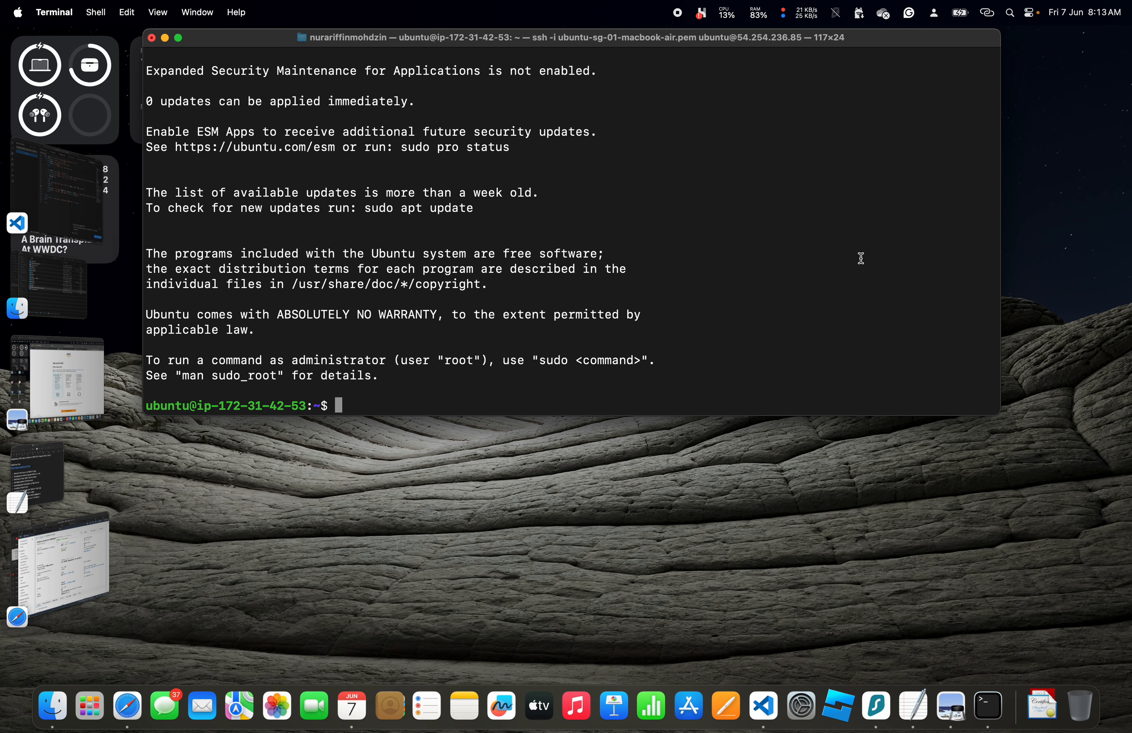
pyautogui.scroll(10, 830, 287)
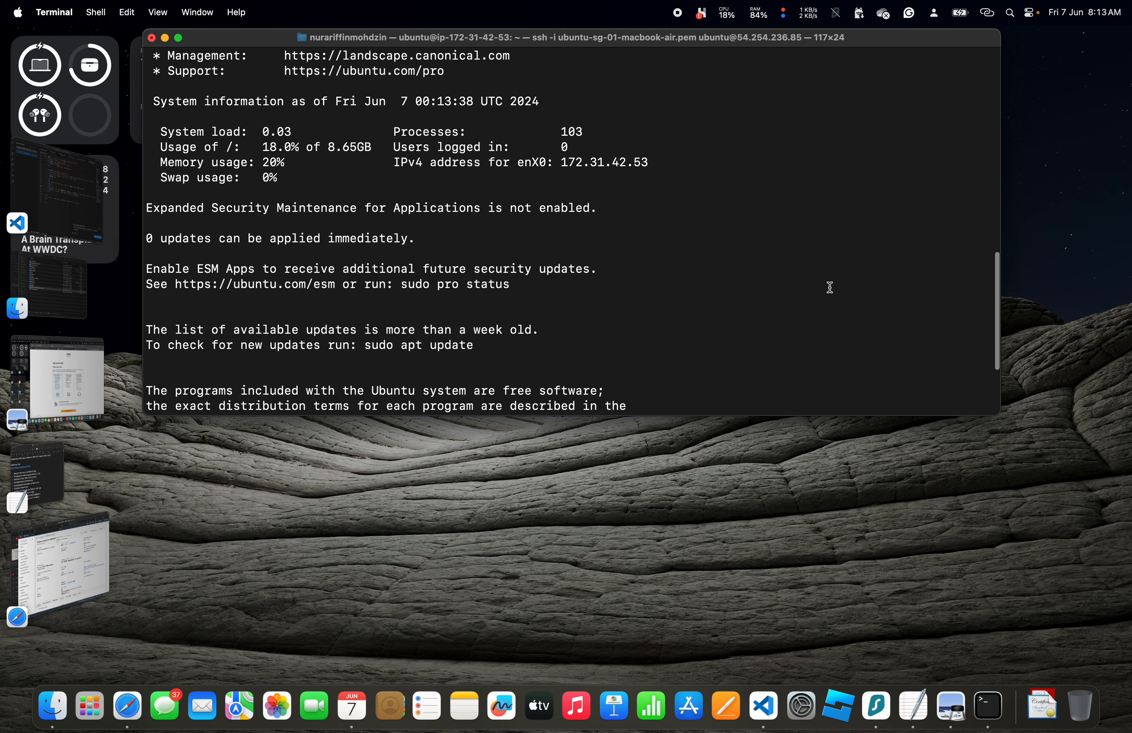
pyautogui.scroll(1, 830, 287)
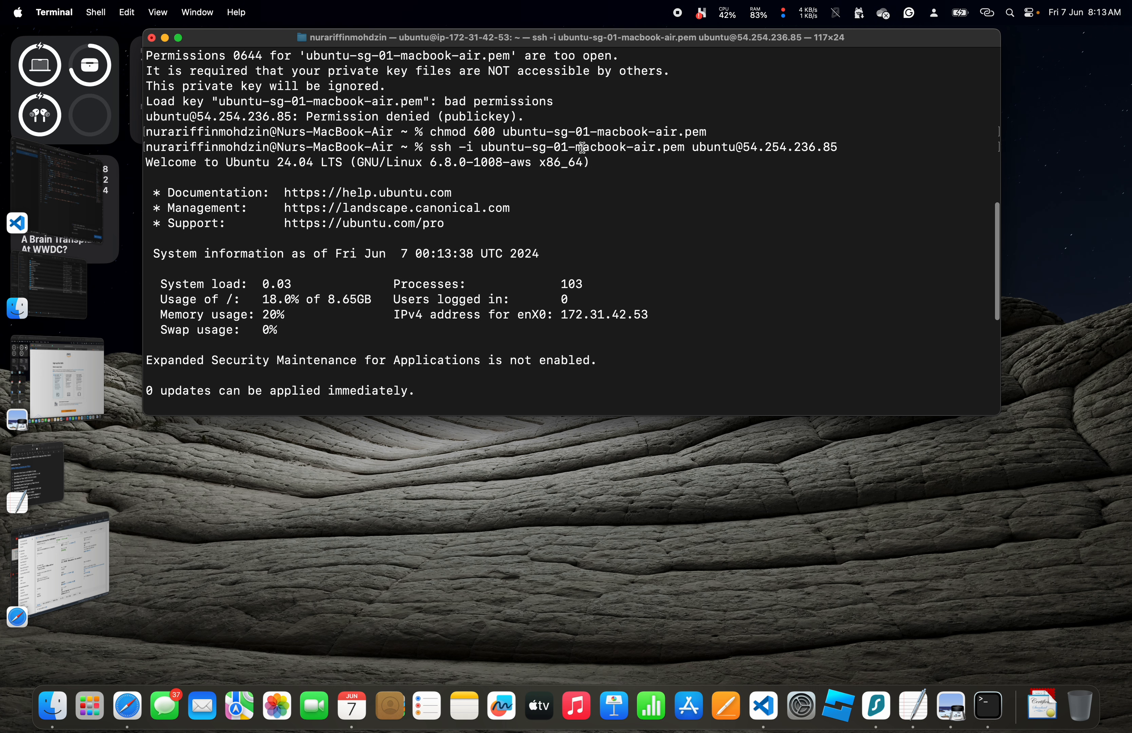
pyautogui.moveTo(432, 147); pyautogui.dragTo(859, 146)
pyautogui.scroll(-2, 575, 222)
pyautogui.scroll(-5, 576, 222)
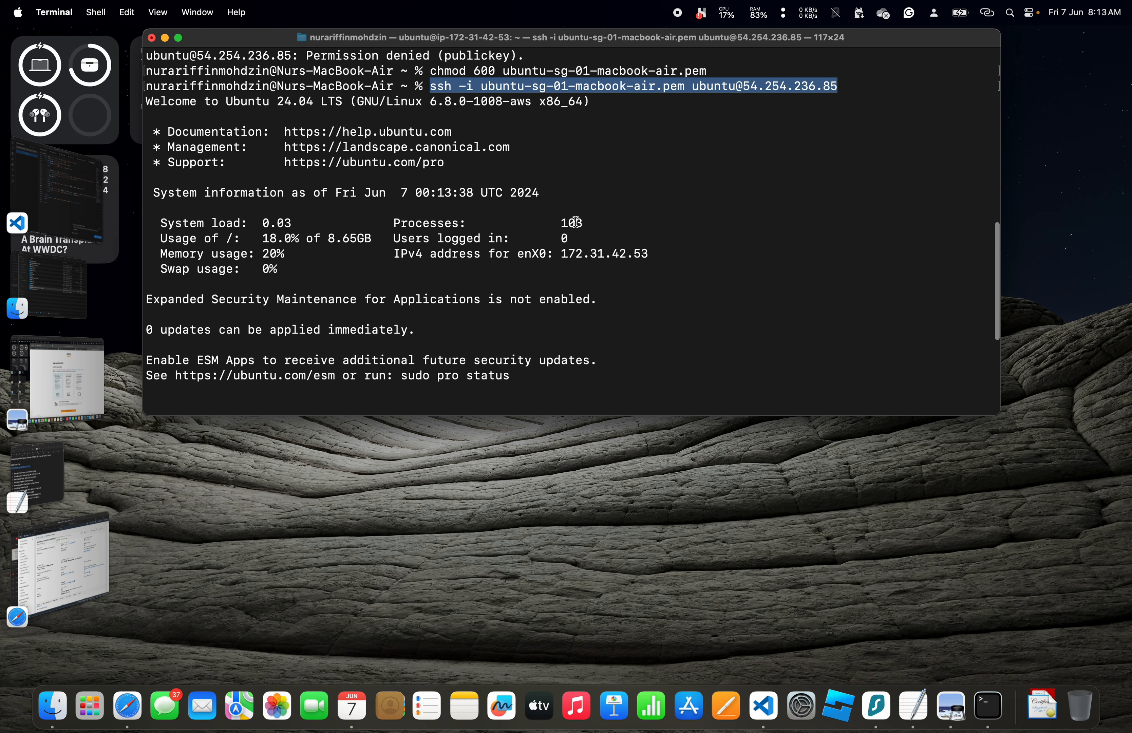
pyautogui.scroll(-4, 576, 222)
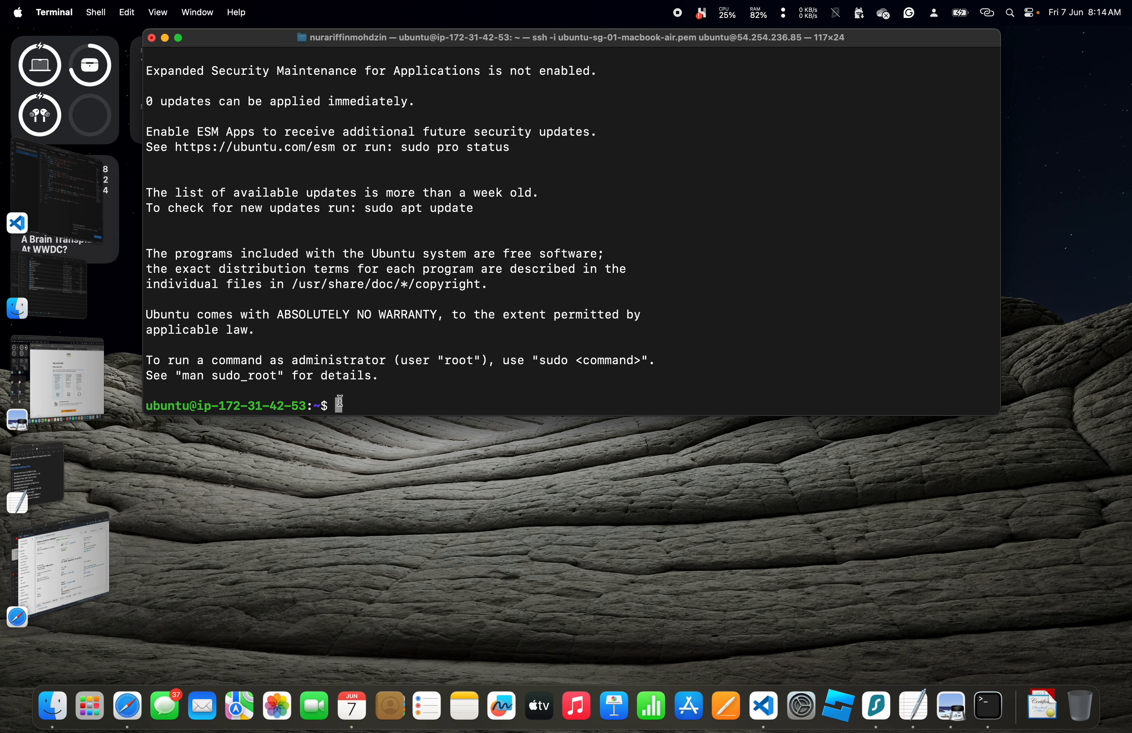
# Switch to a root shell with sudo -i and run sudo apt-get install tmux.
pyautogui.write('sudo -i')
pyautogui.press('Return')
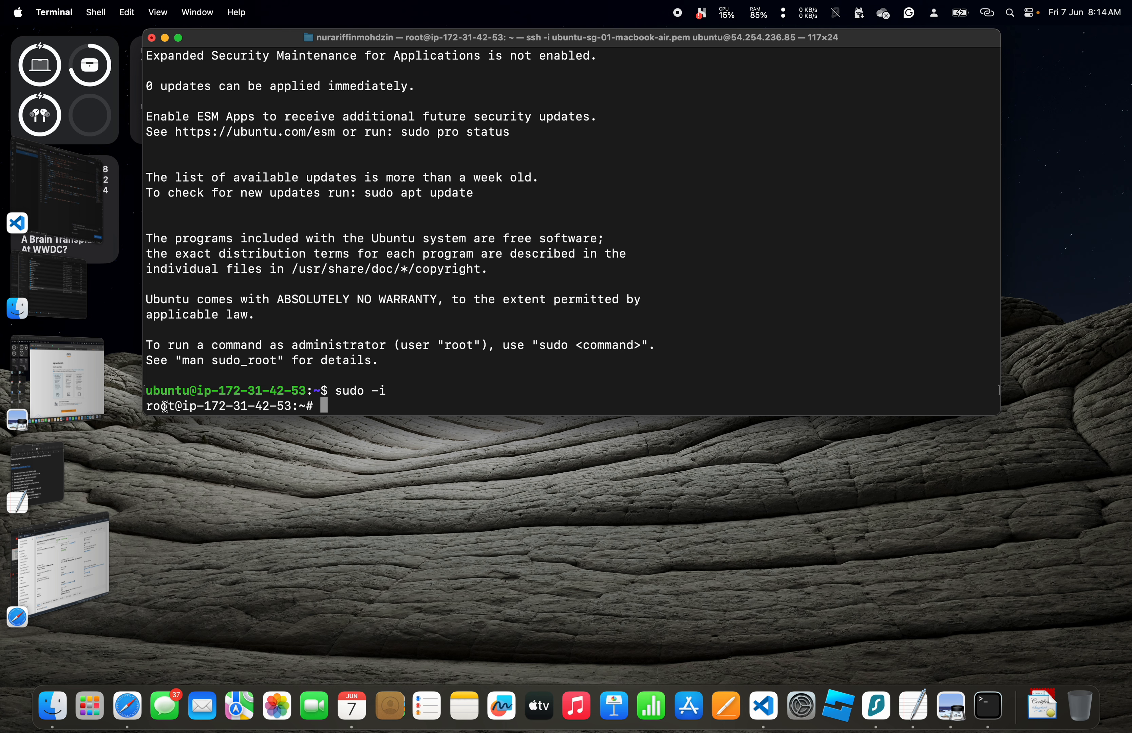
pyautogui.write('sudo')
pyautogui.write('apt-get')
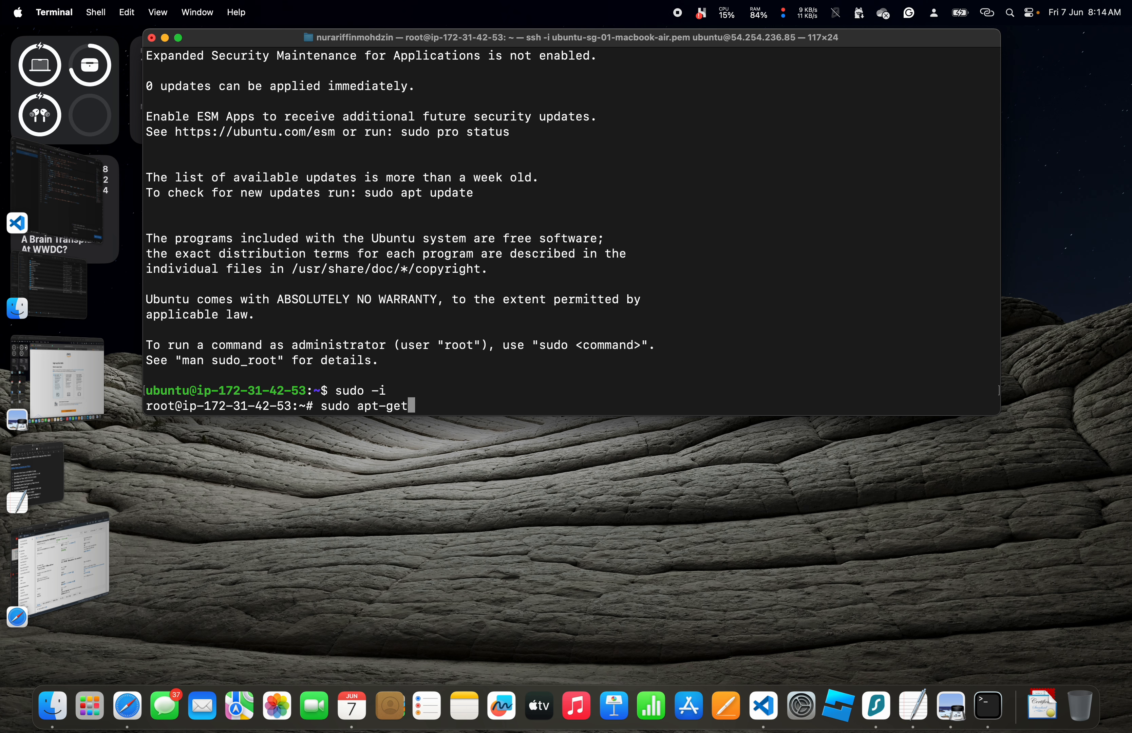
pyautogui.write(' install tmux')
pyautogui.press('Return')
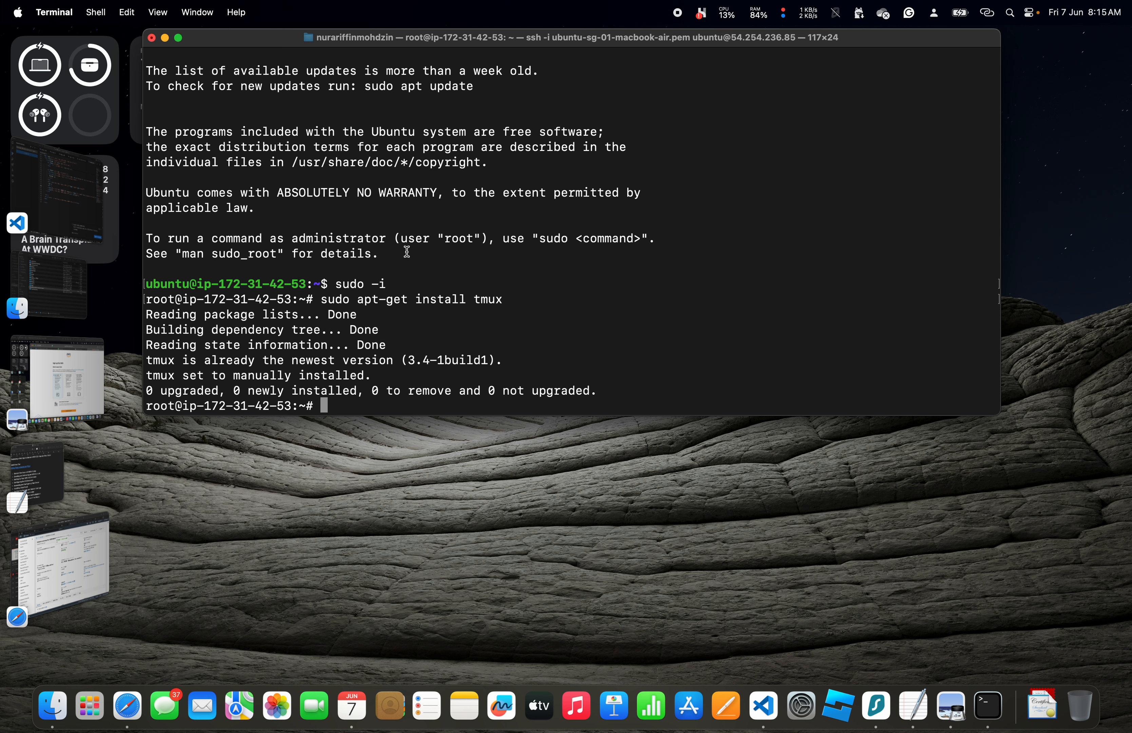
# Check the deployment guide's list of steps in the TextEdit document.
pyautogui.click(51, 475)
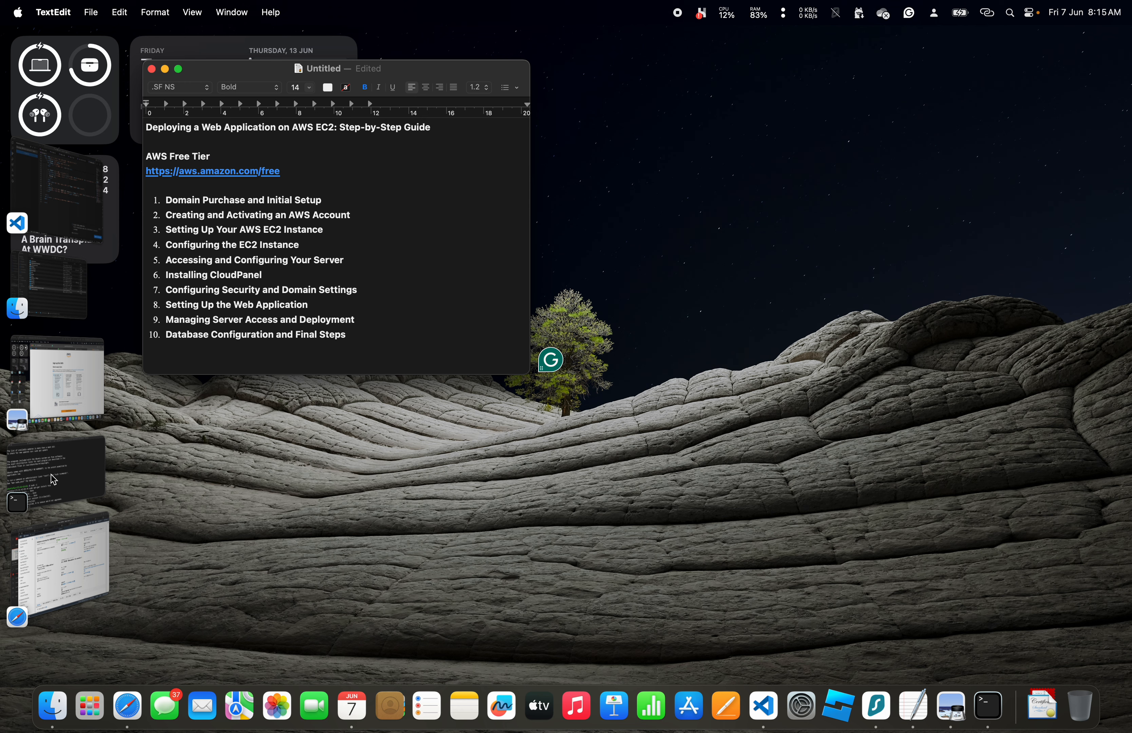
pyautogui.click(51, 474)
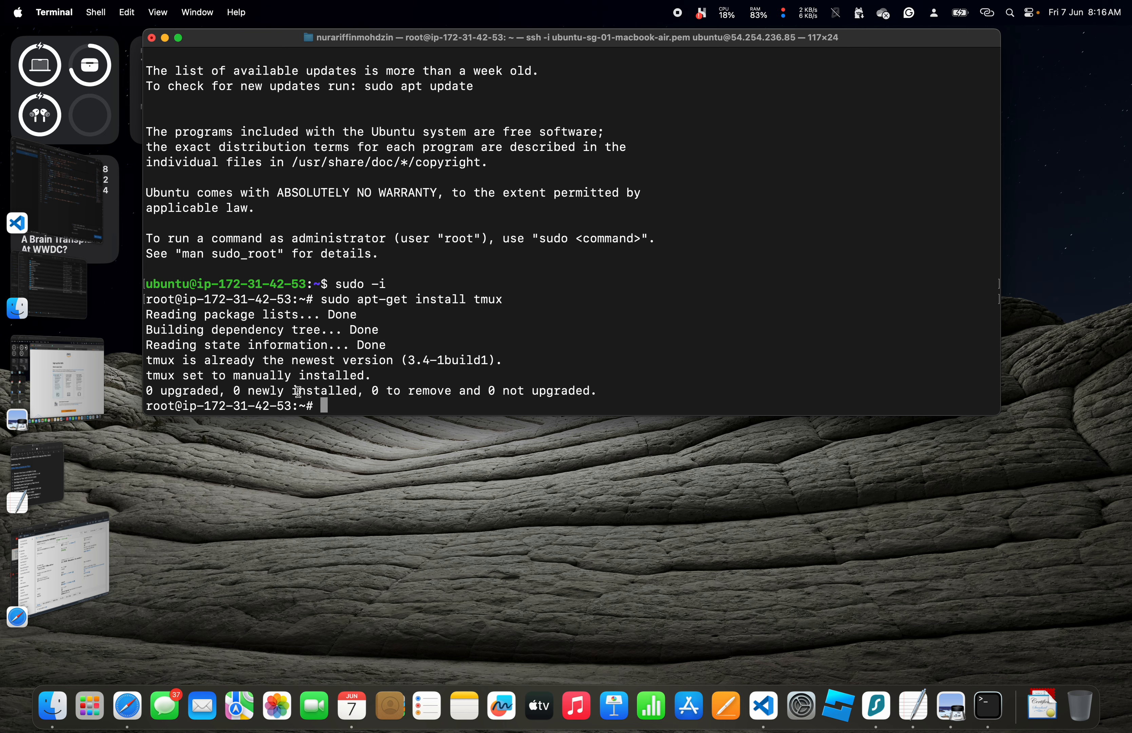
pyautogui.click(50, 470)
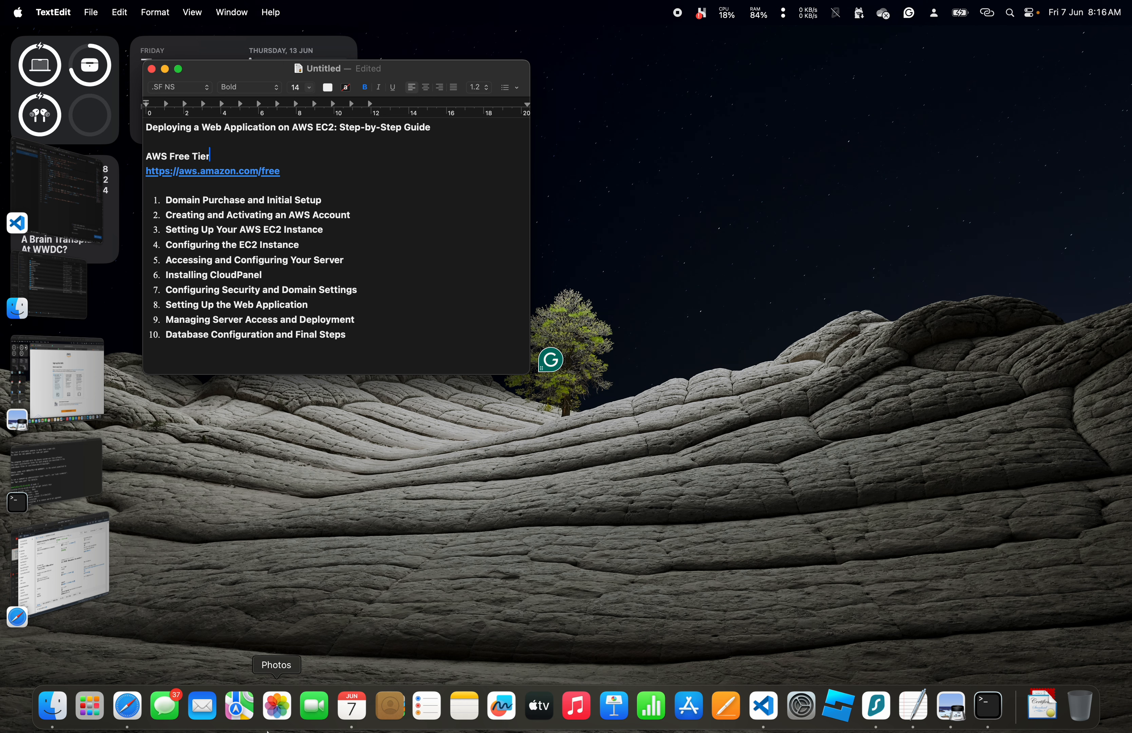
# Switch to Safari and open the cloudpanel.io website in a new tab.
pyautogui.click(128, 709)
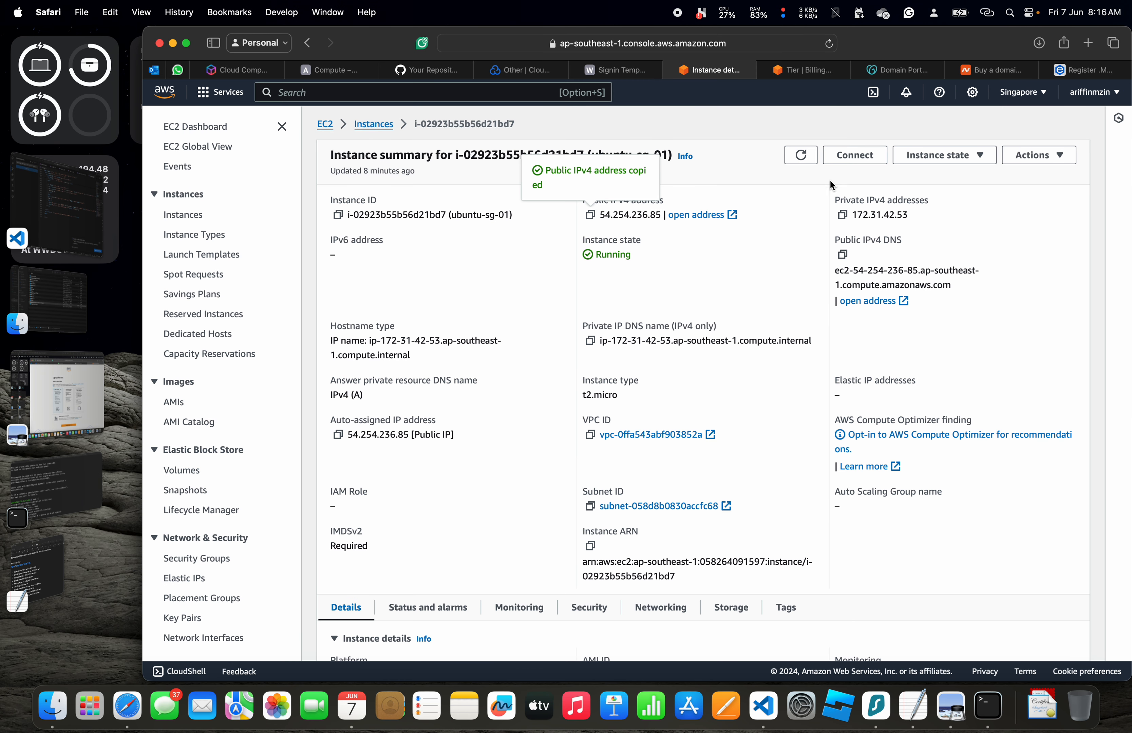
pyautogui.click(1090, 45)
pyautogui.write('cloud')
pyautogui.press('Return')
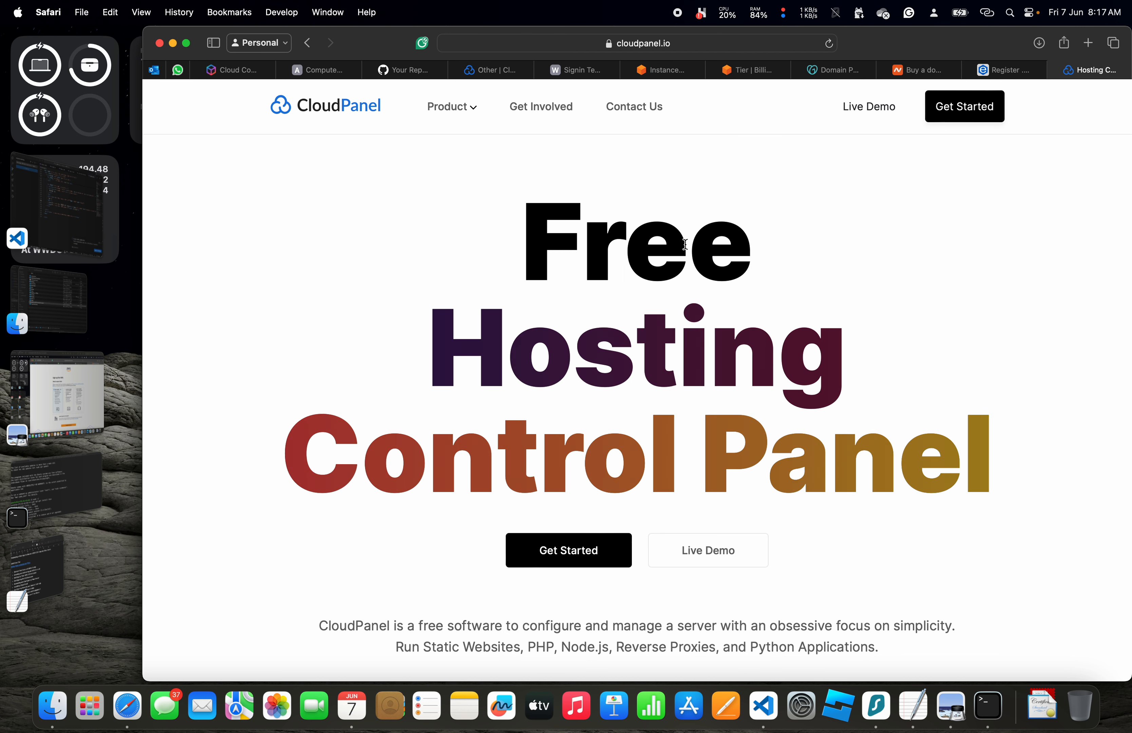
# Open the Installation on Other guide from CloudPanel's Getting Started page and read through the Install CloudPanel commands.
pyautogui.scroll(-5, 595, 215)
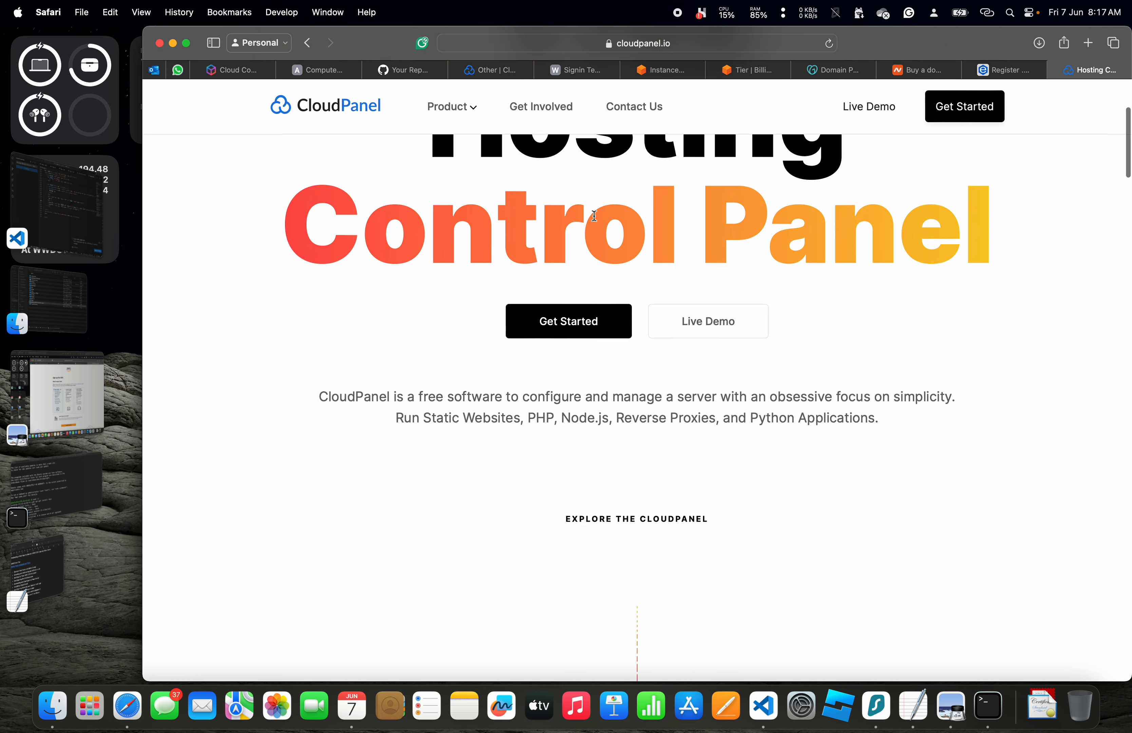
pyautogui.scroll(-3, 595, 215)
pyautogui.click(587, 174)
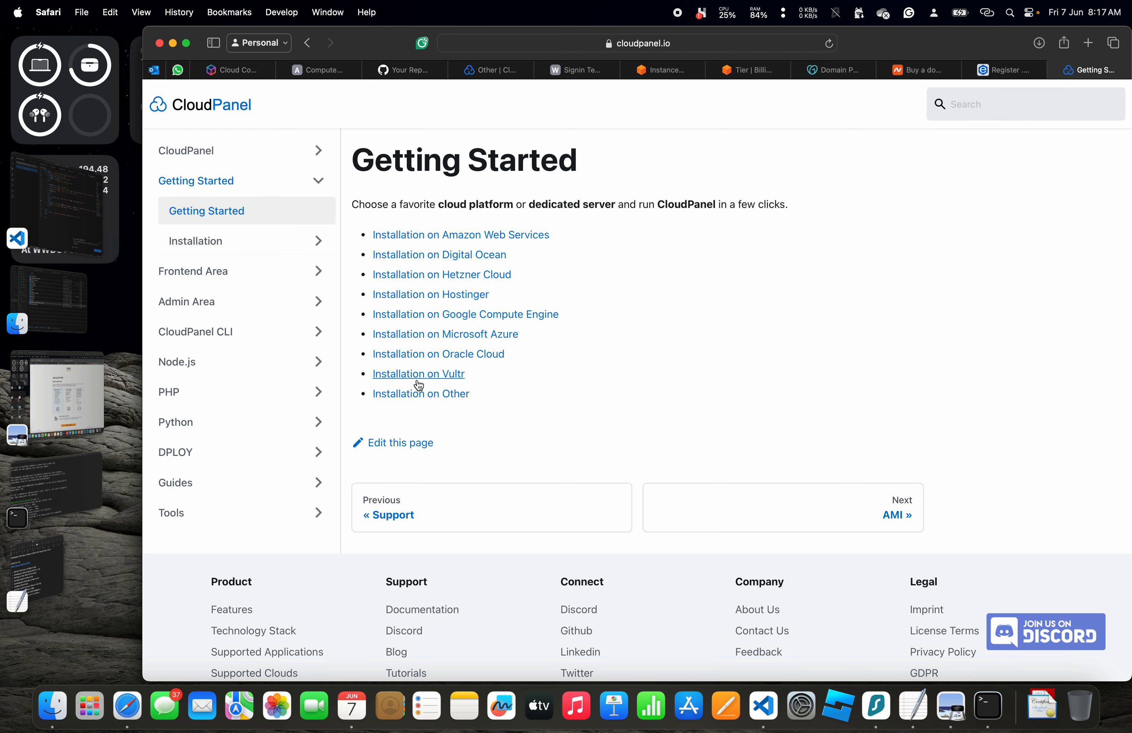
pyautogui.click(436, 395)
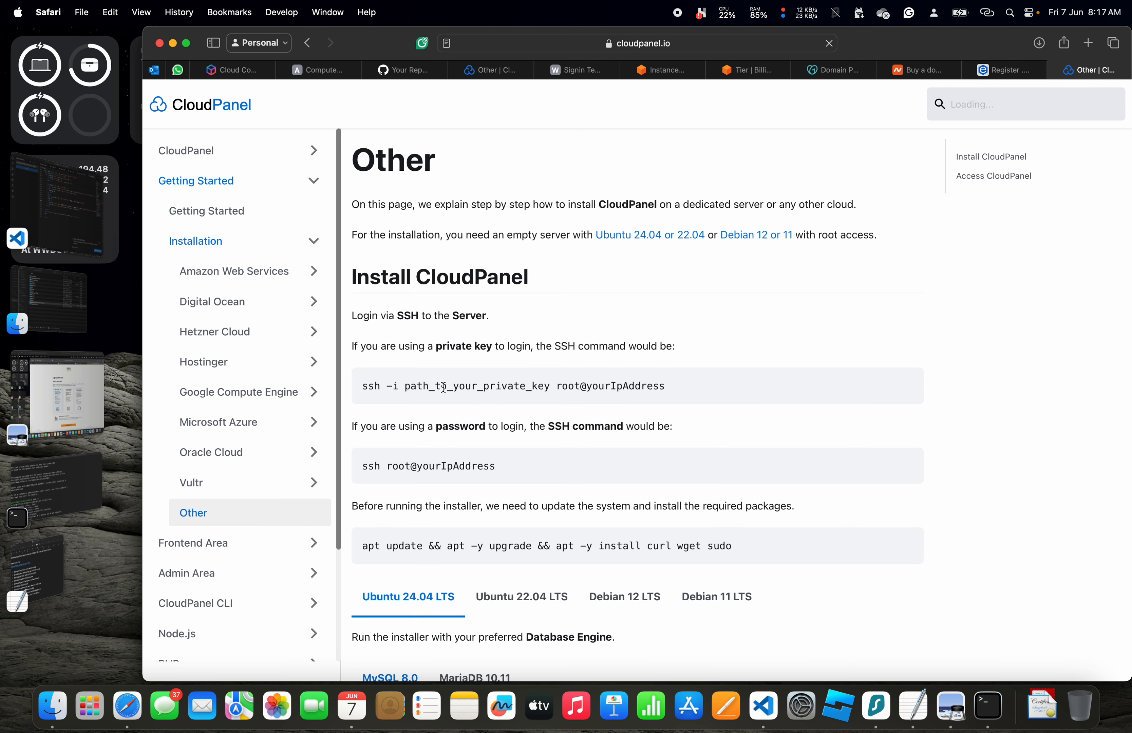
pyautogui.scroll(-2, 532, 332)
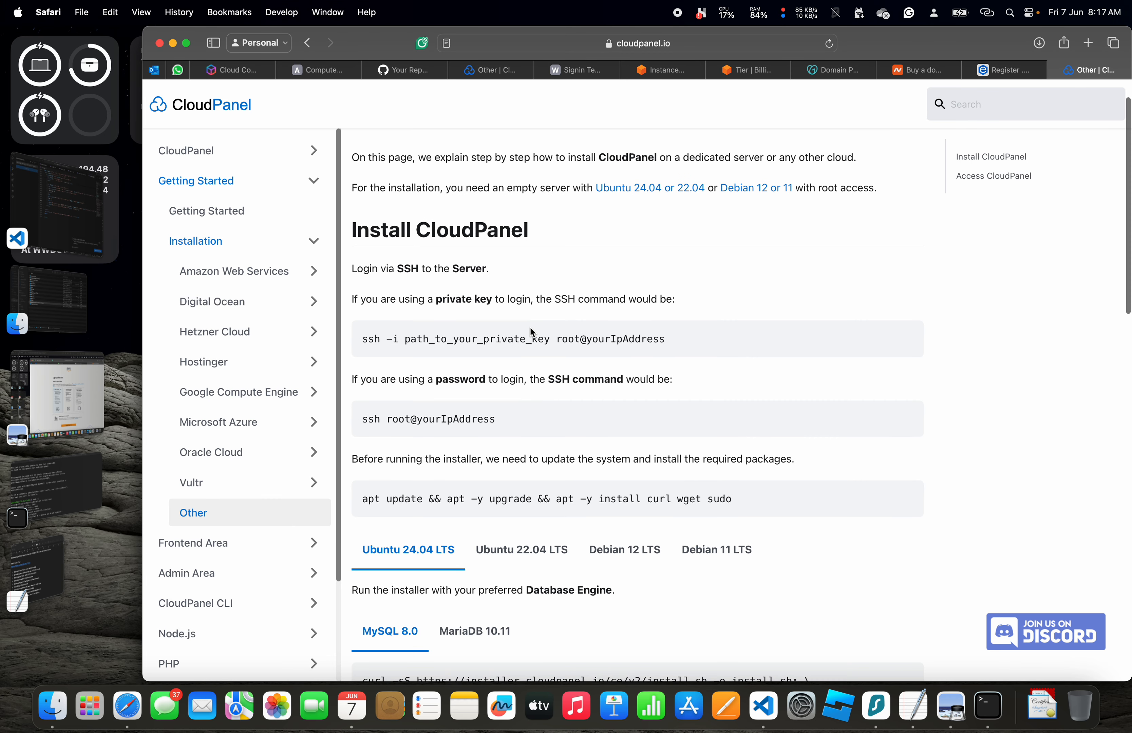
pyautogui.scroll(-3, 530, 329)
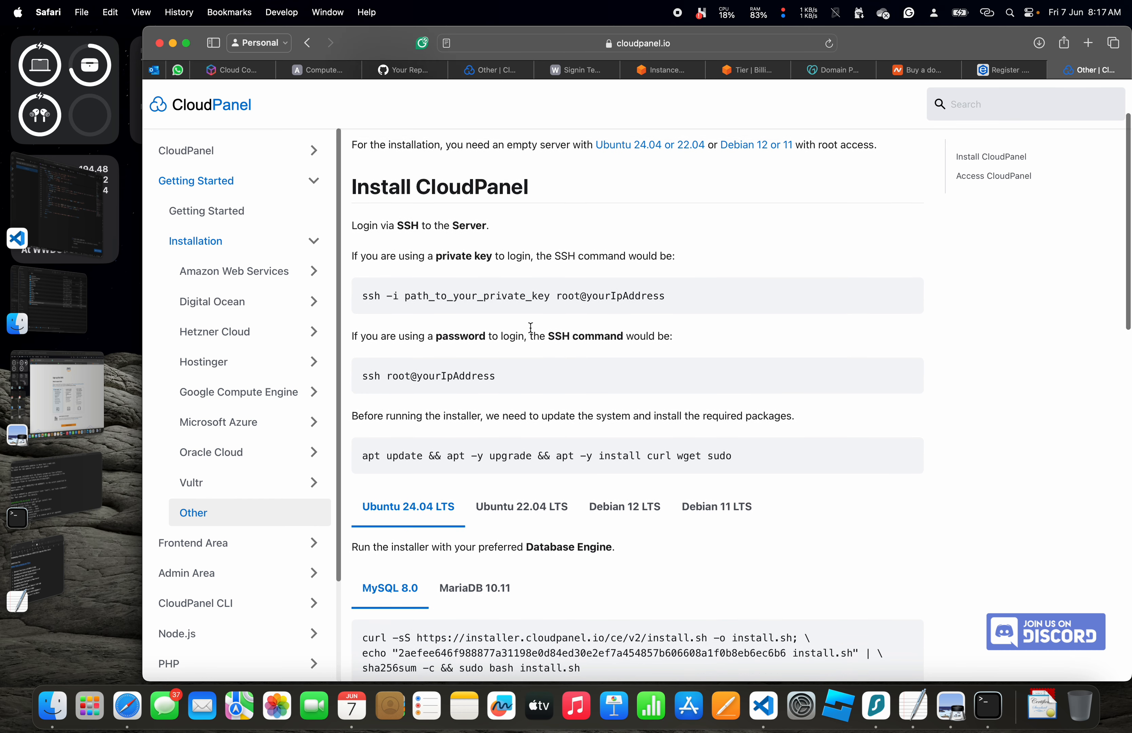
pyautogui.scroll(-1, 531, 327)
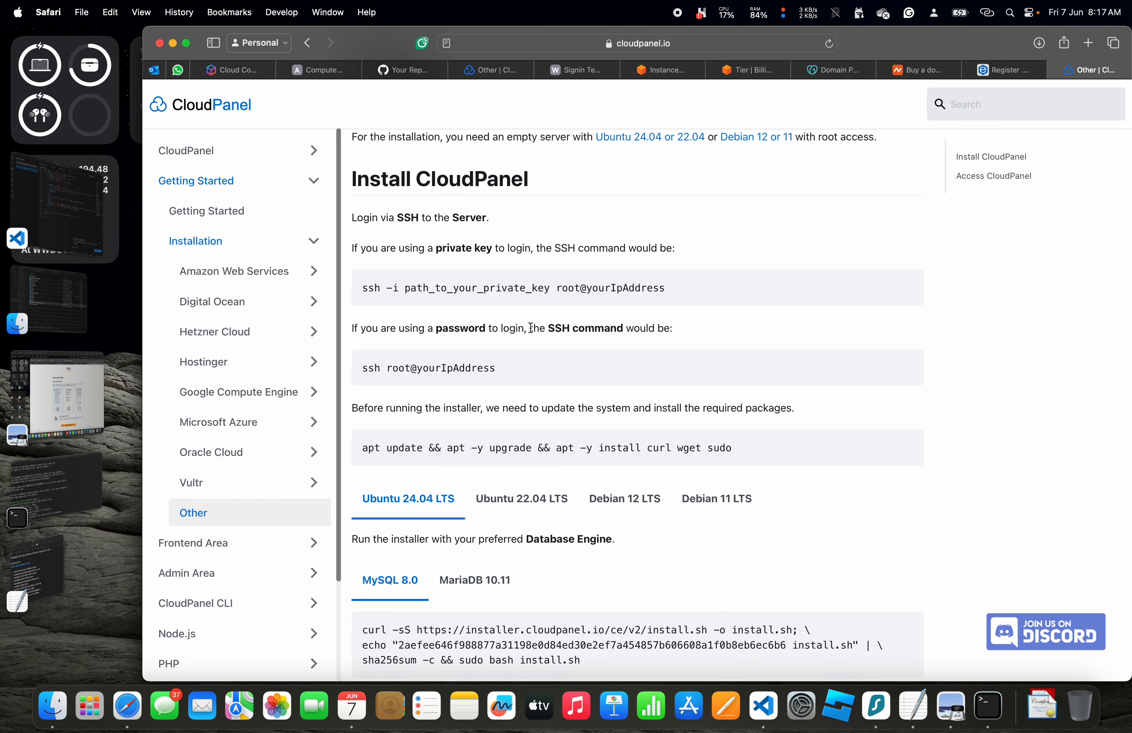
pyautogui.scroll(-3, 530, 328)
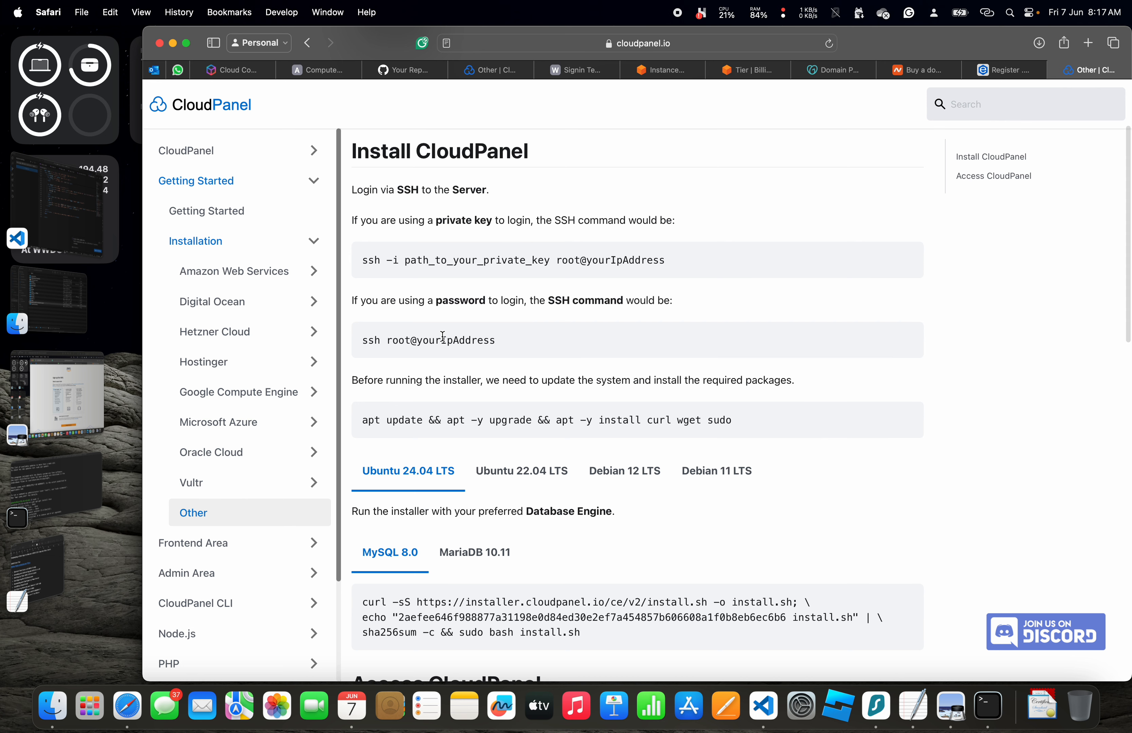
pyautogui.scroll(-1, 480, 327)
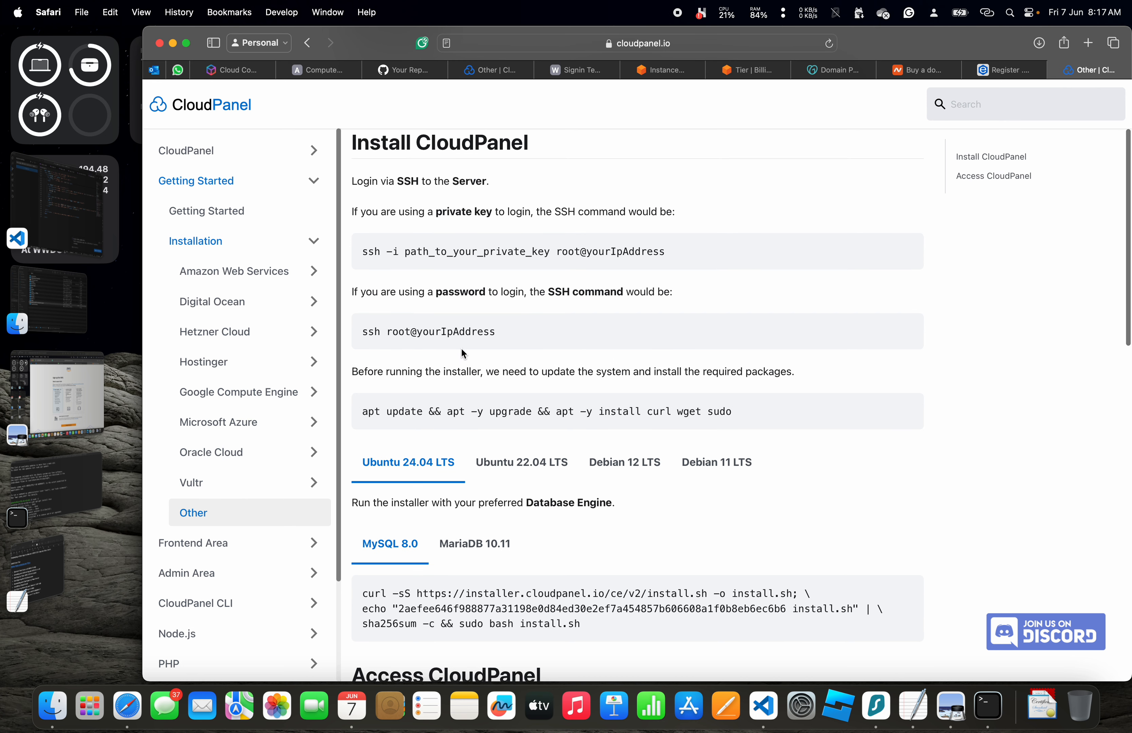
pyautogui.scroll(-3, 460, 342)
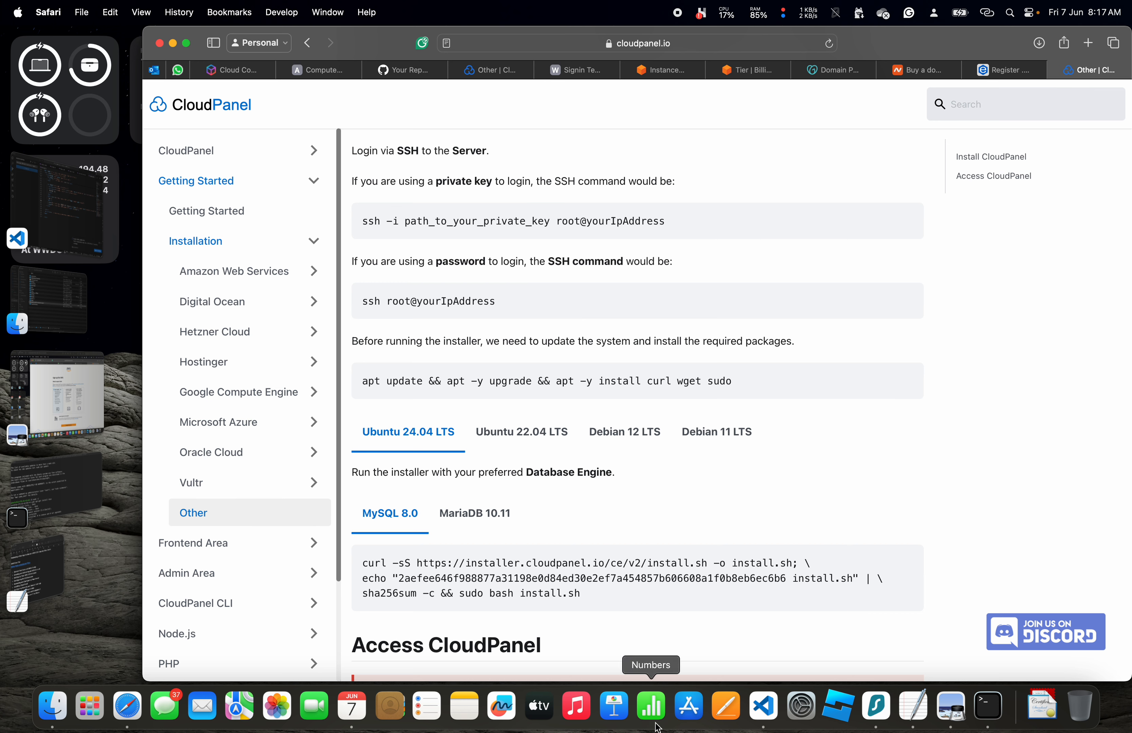
# Switch to Terminal, clear the root shell's output and start a tmux session.
pyautogui.click(978, 704)
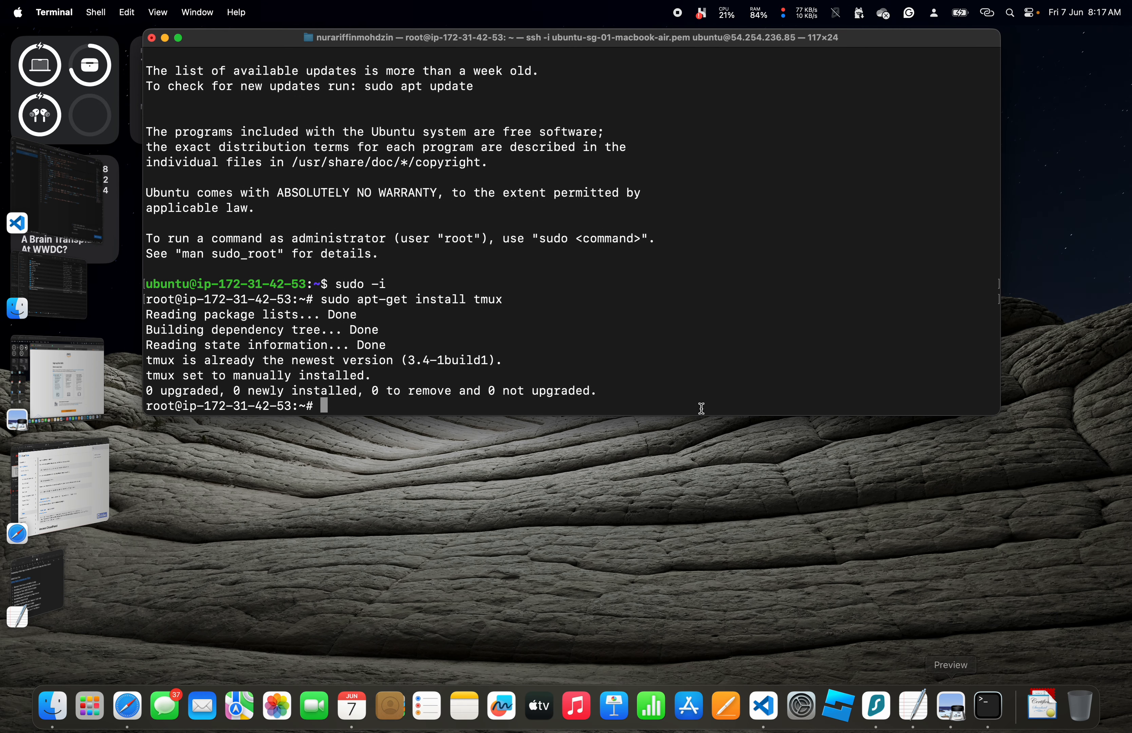
pyautogui.write('clear')
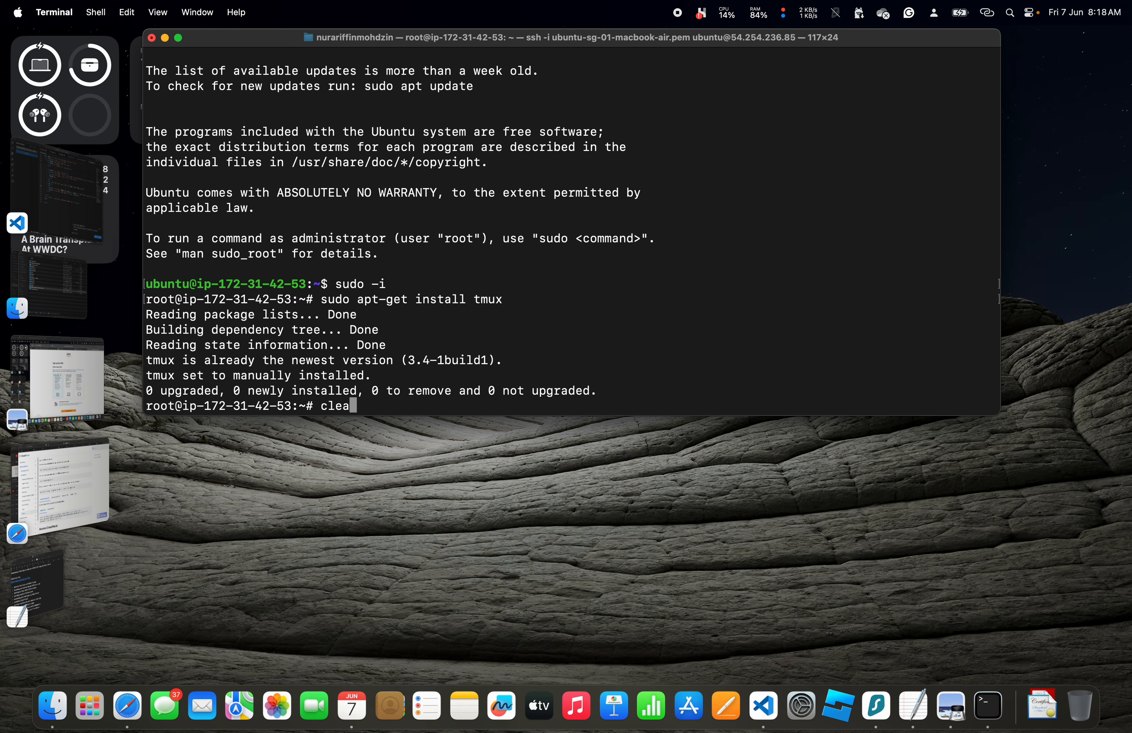
pyautogui.press('Return')
pyautogui.write('tmux')
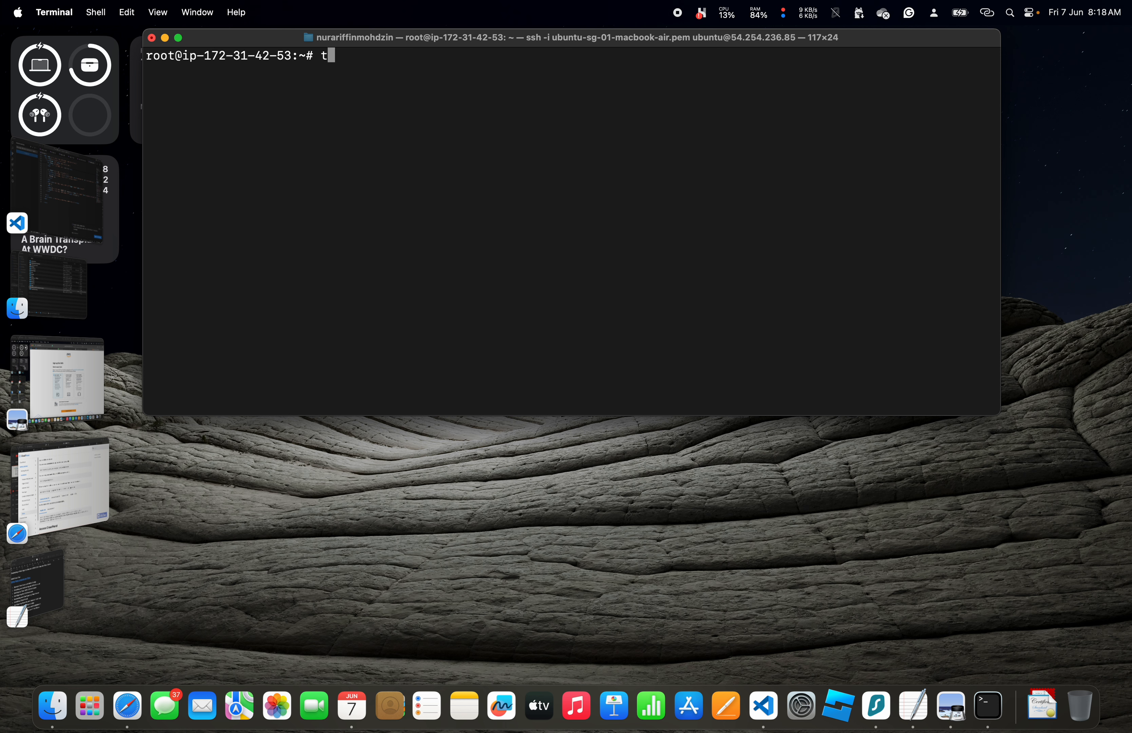
pyautogui.press('Return')
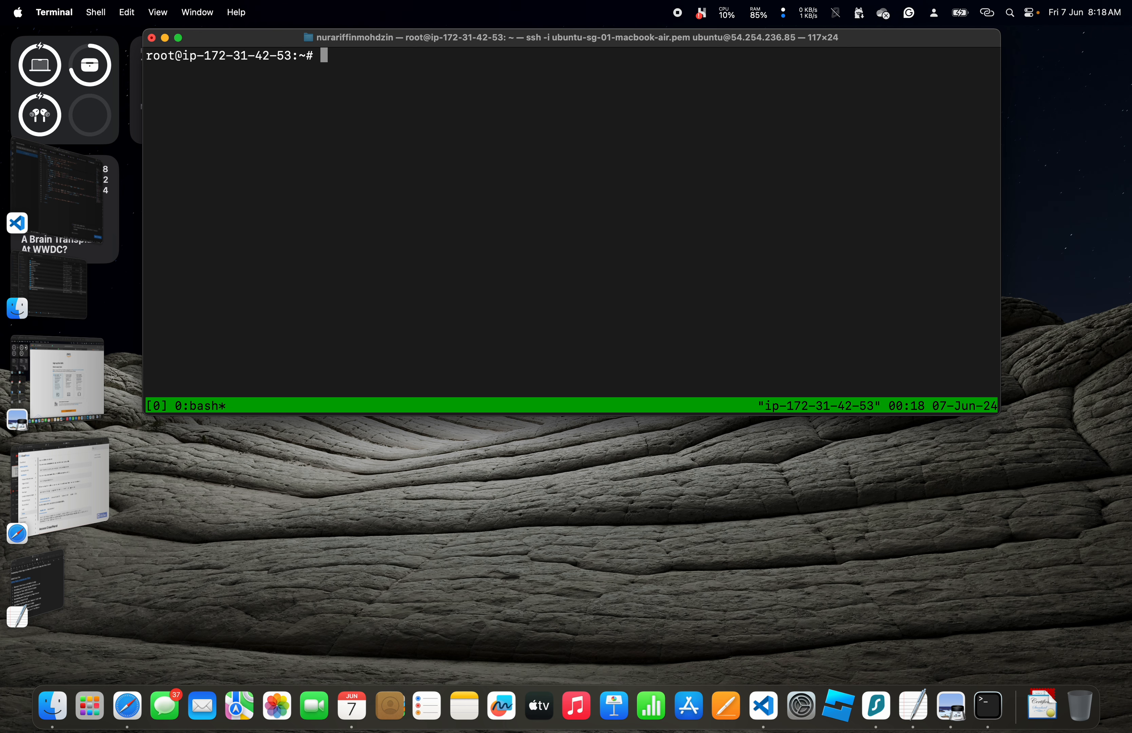
# Copy the guide's command apt update && apt -y upgrade && apt -y install curl wget sudo from Safari, run it in Terminal's tmux session, and clear the output.
pyautogui.press('super+Tab')
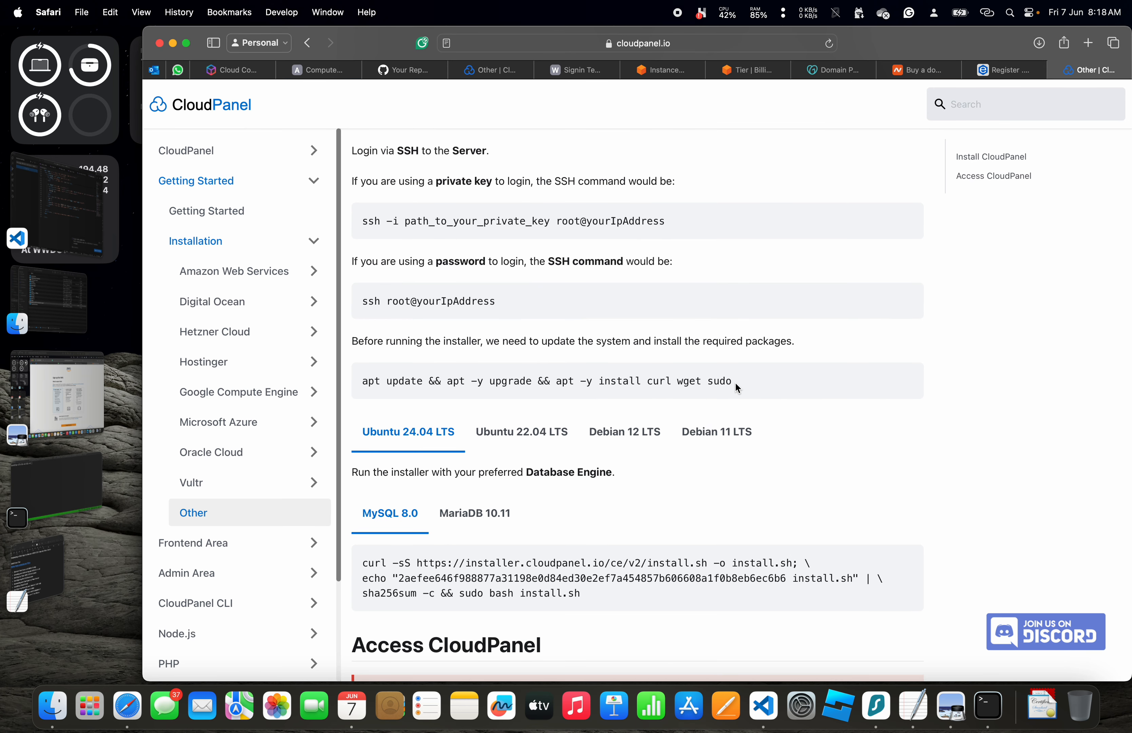
pyautogui.moveTo(735, 382); pyautogui.dragTo(360, 382)
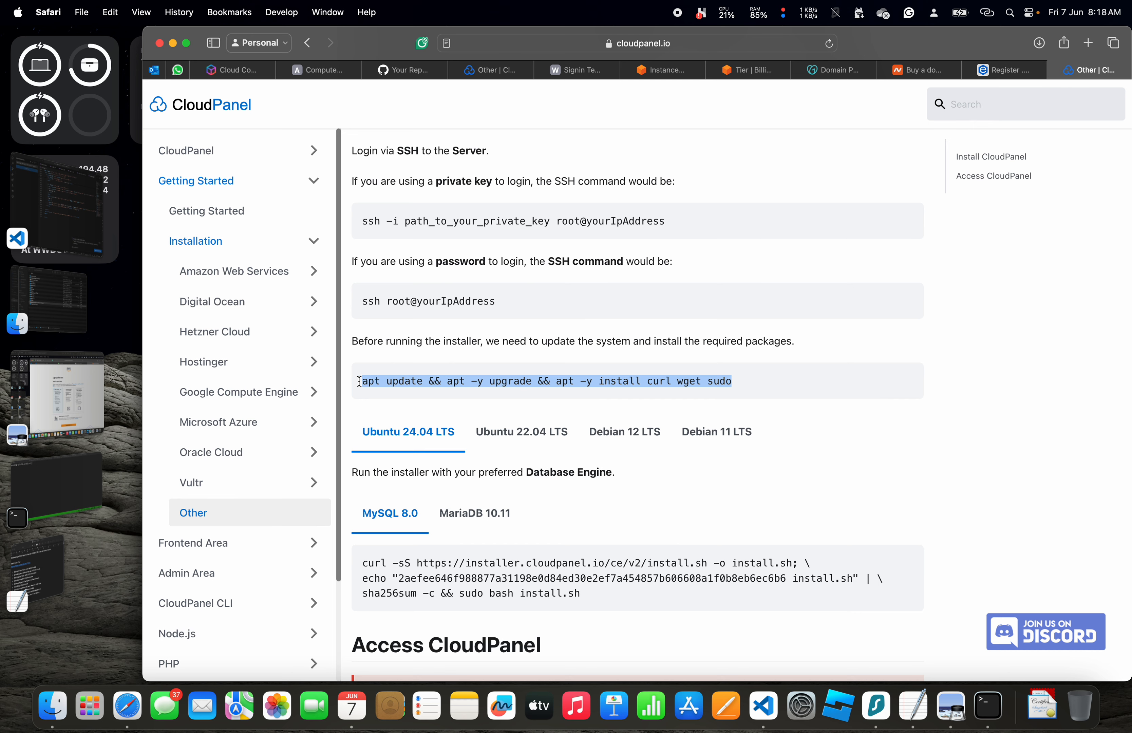
pyautogui.press('super+c')
pyautogui.press('super+Tab')
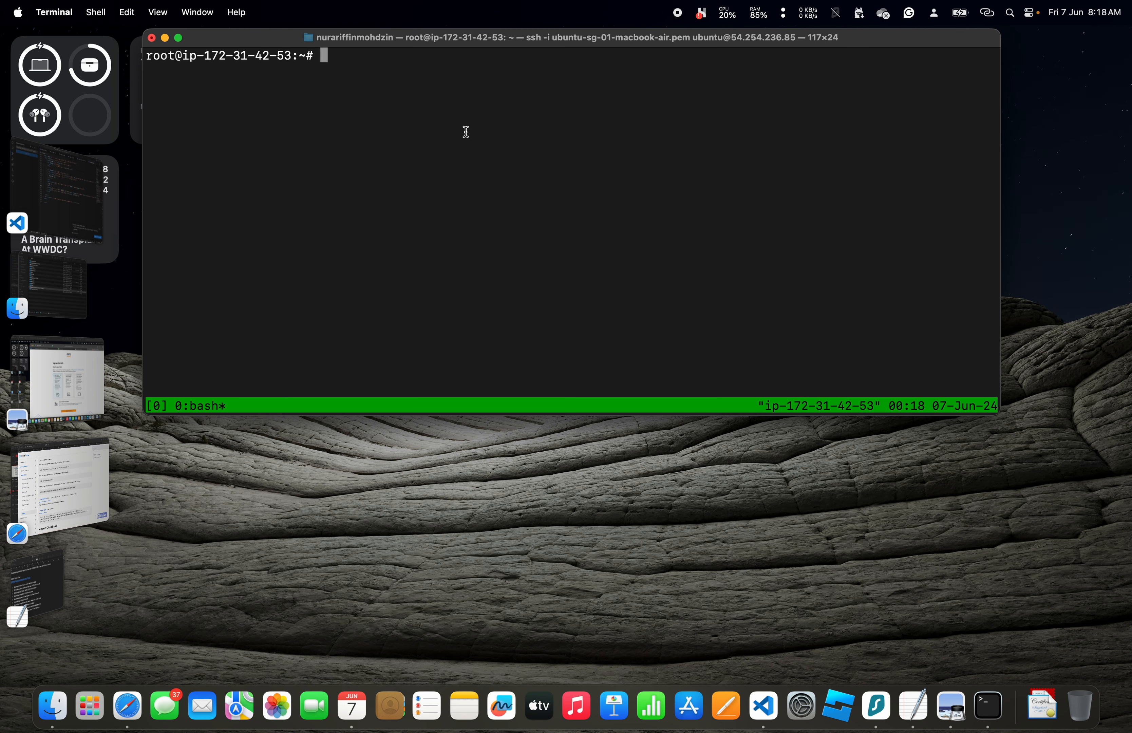
pyautogui.press('super+v')
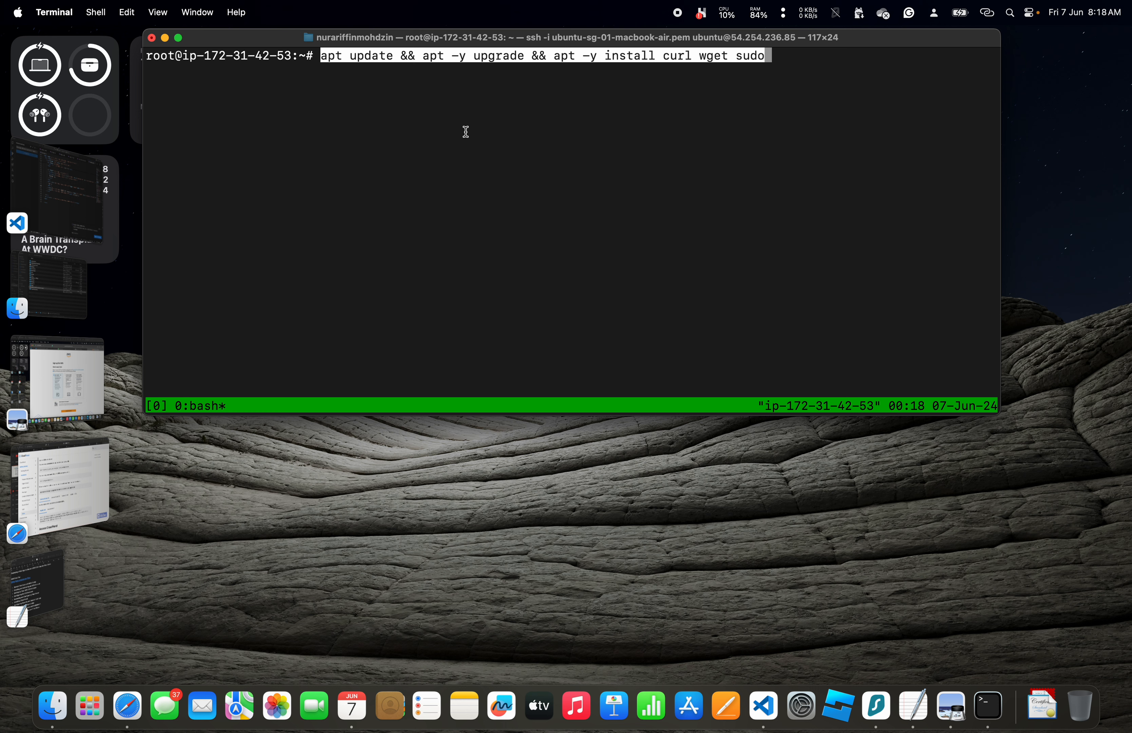
pyautogui.press('Return')
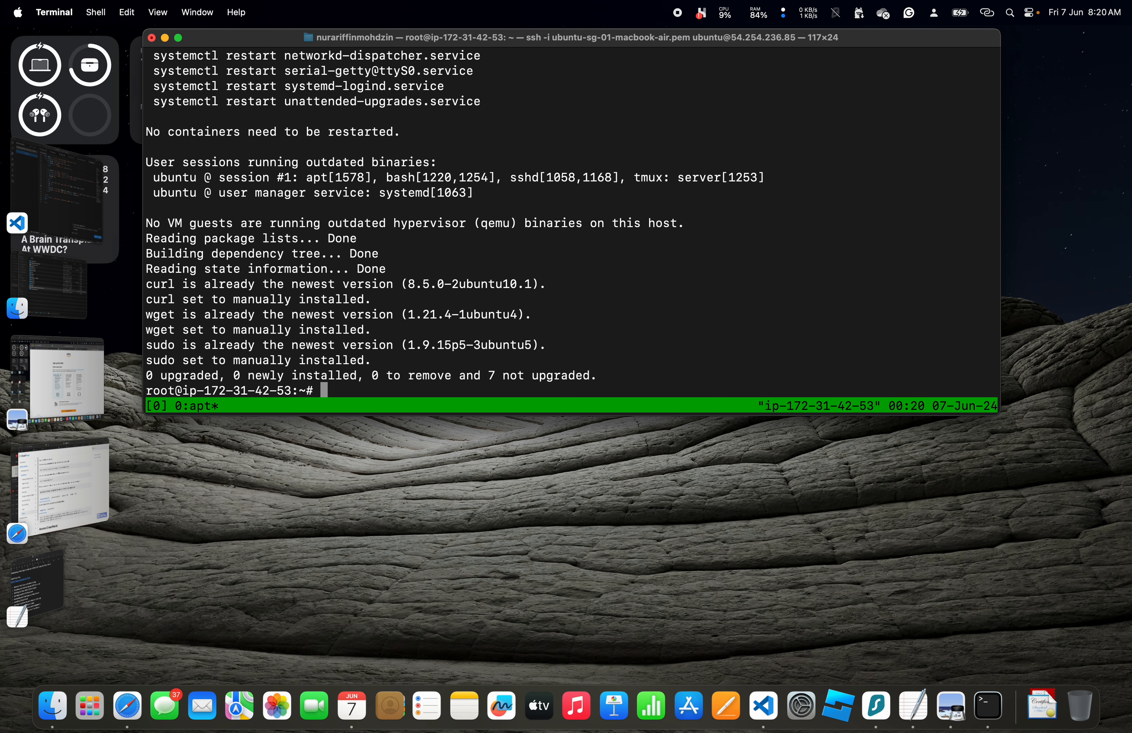
pyautogui.write('clear')
pyautogui.press('Return')
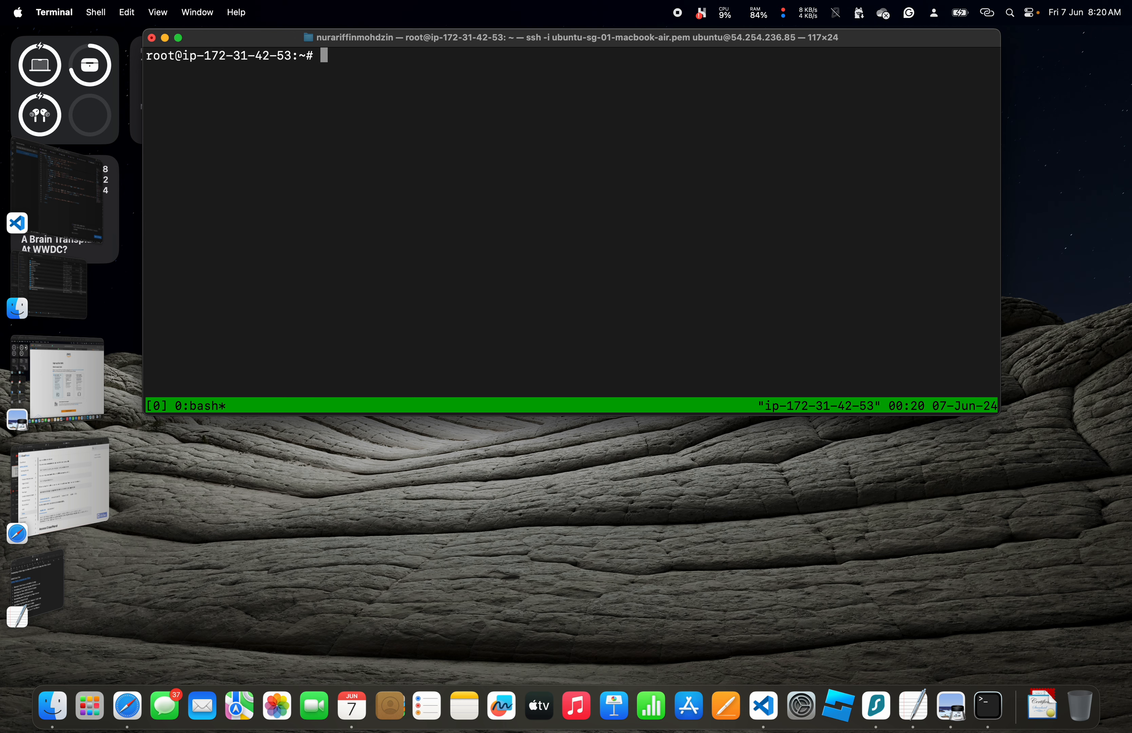
# Copy the Ubuntu 24.04 LTS installer command for MySQL 8.0 from the CloudPanel guide in Safari and run it in Terminal's tmux session.
pyautogui.press('super+Tab')
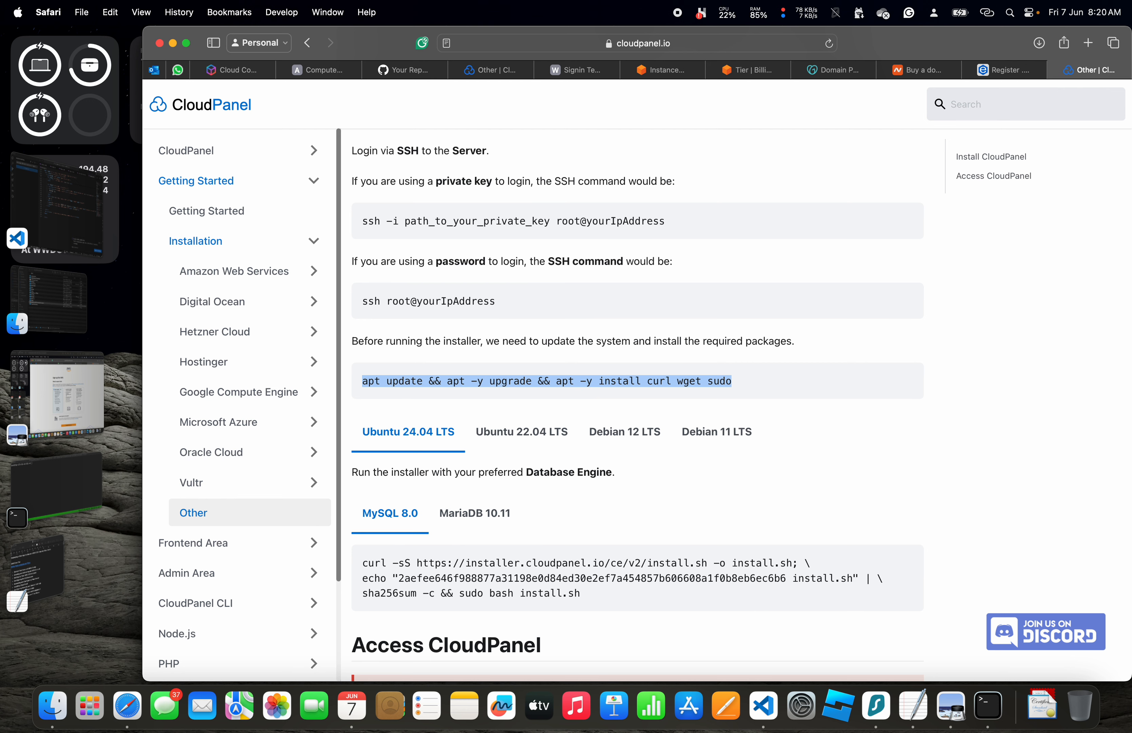
pyautogui.scroll(-2, 631, 239)
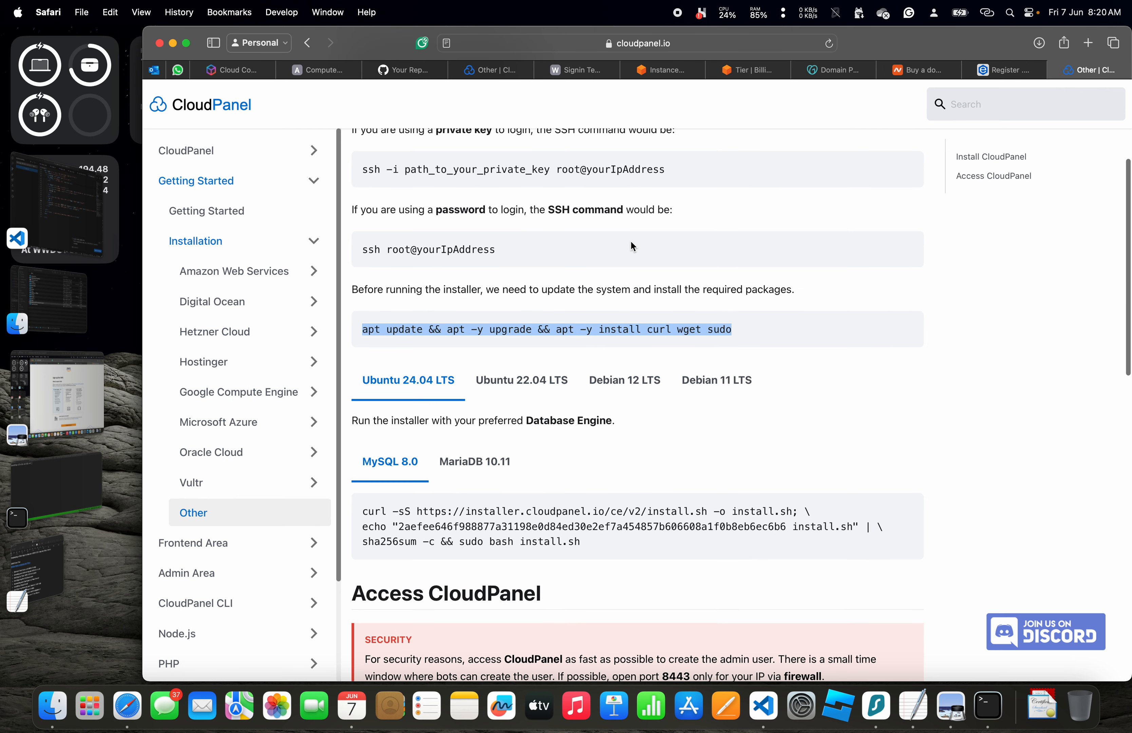
pyautogui.moveTo(581, 530); pyautogui.dragTo(446, 514)
pyautogui.scroll(-1, 684, 431)
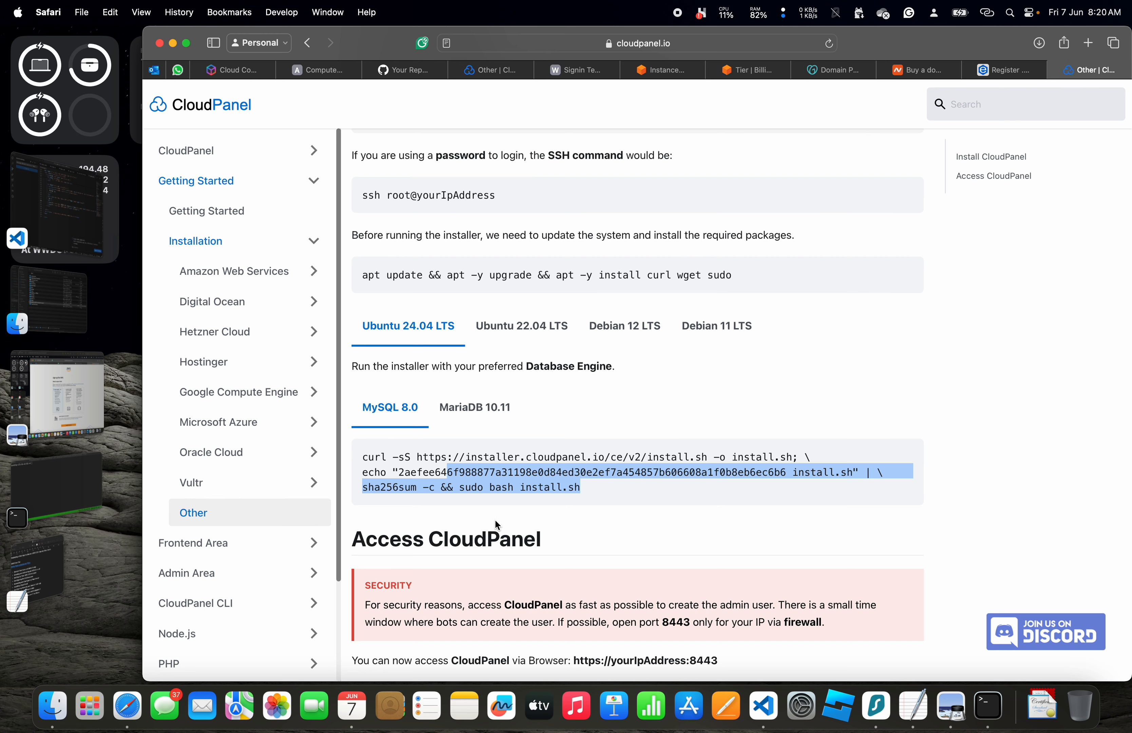
pyautogui.moveTo(598, 485); pyautogui.dragTo(363, 452)
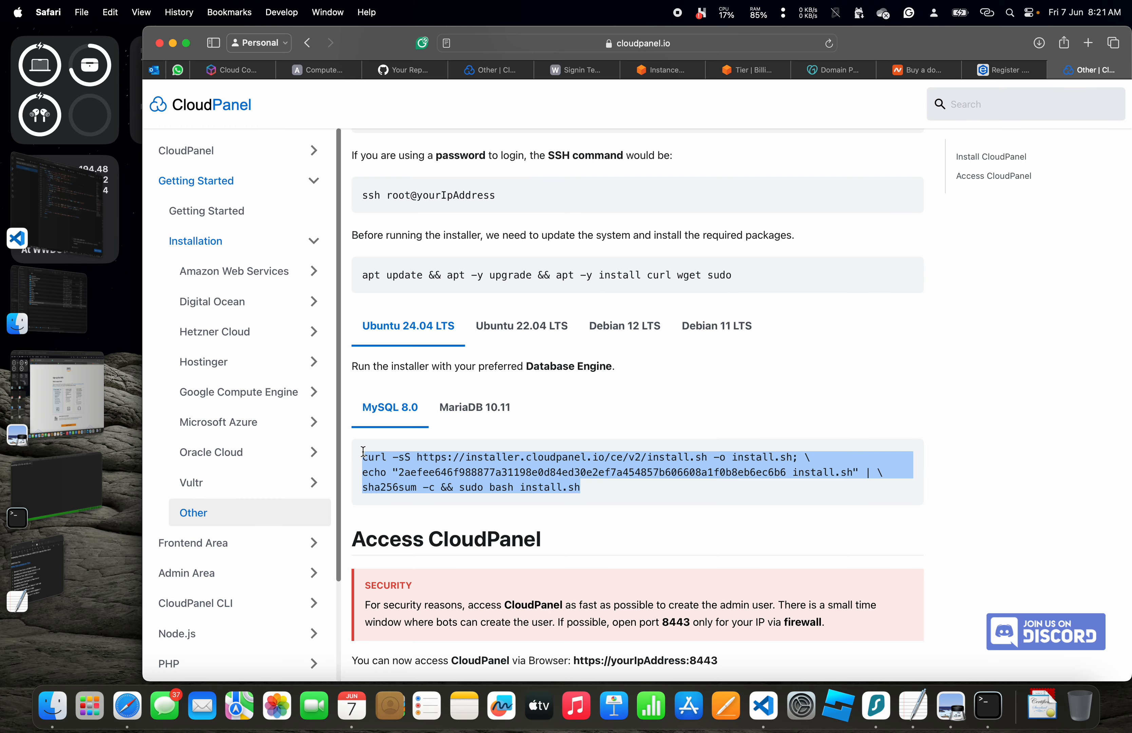
pyautogui.press('super+c')
pyautogui.press('super+Tab')
pyautogui.press('super+v')
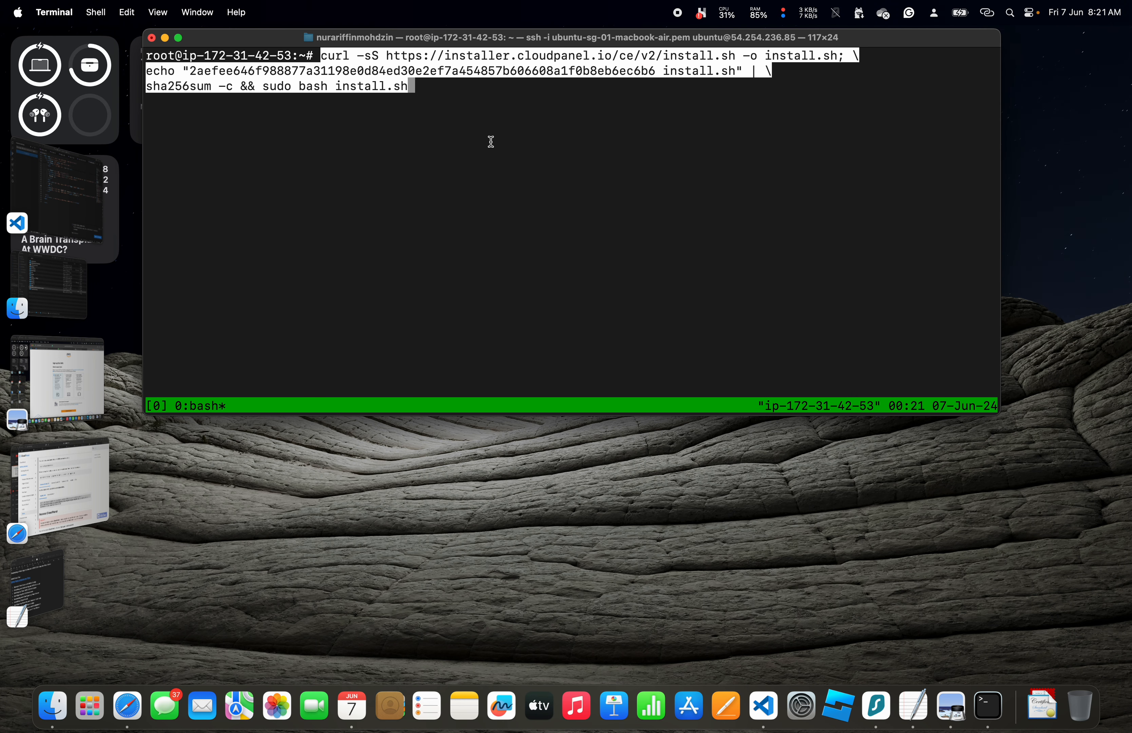
pyautogui.press('Return')
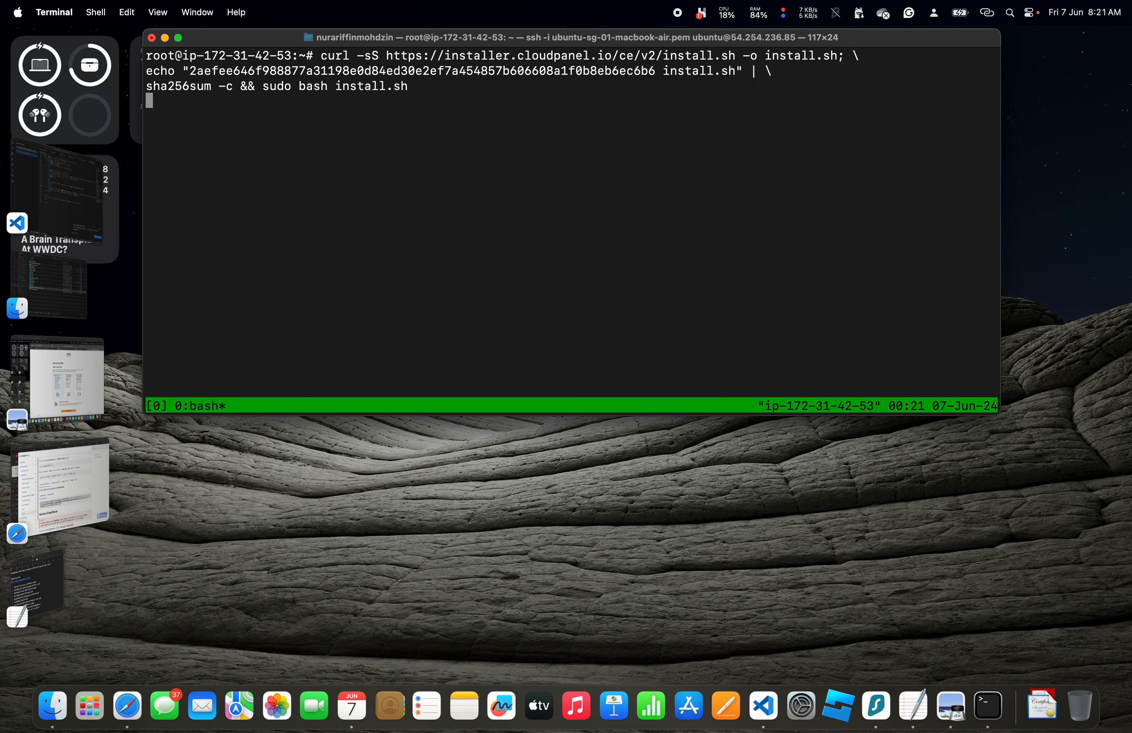